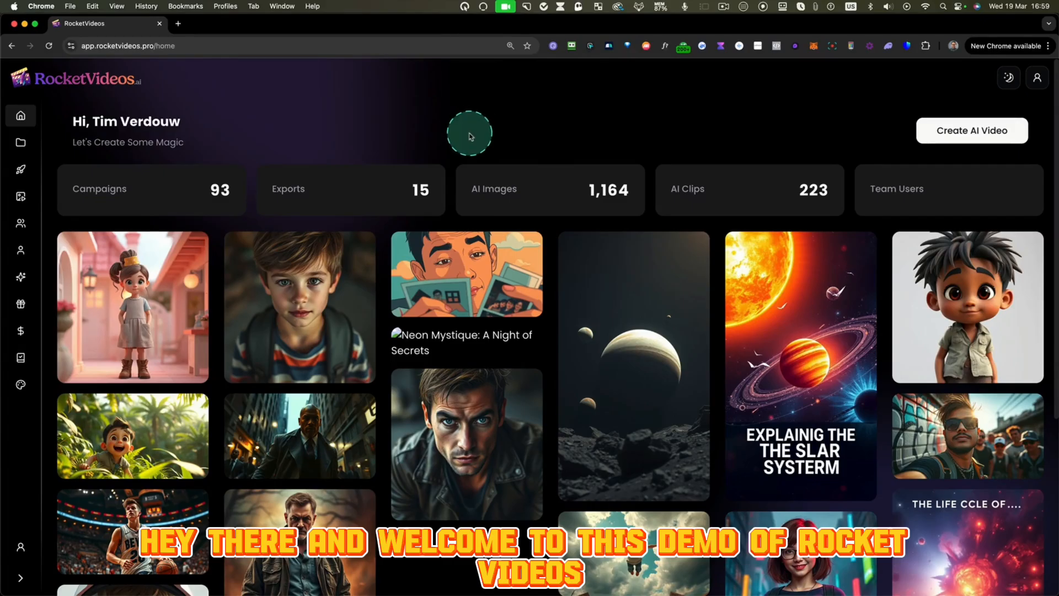
- Browse the home page video gallery and preview the Paris Shadows video
scroll(472, 135, down, 2)
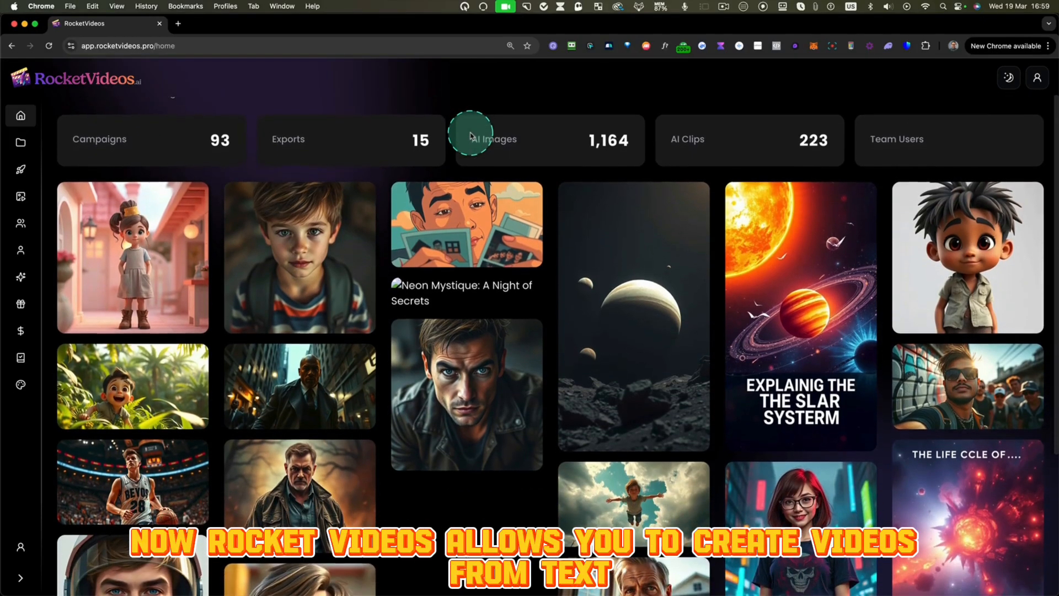
scroll(472, 137, down, 1)
scroll(472, 136, up, 1)
scroll(471, 137, down, 1)
scroll(472, 136, down, 1)
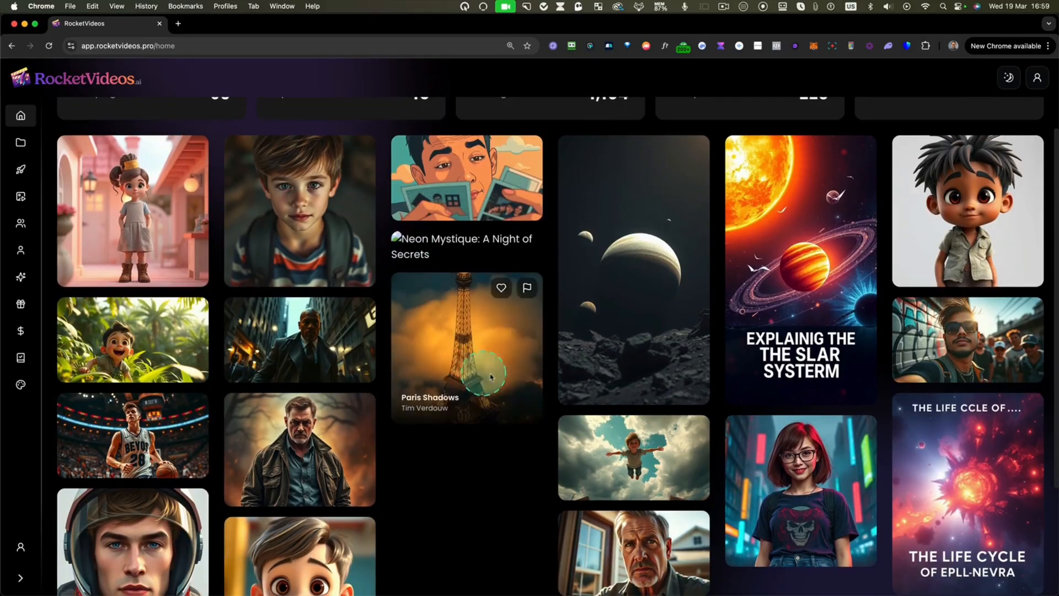
click(492, 335)
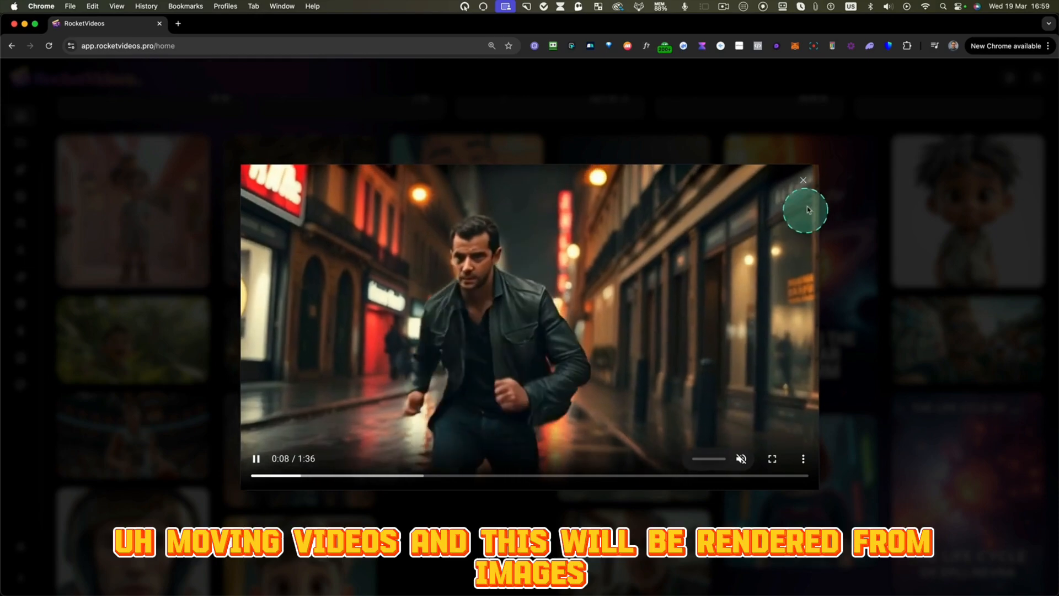
click(803, 181)
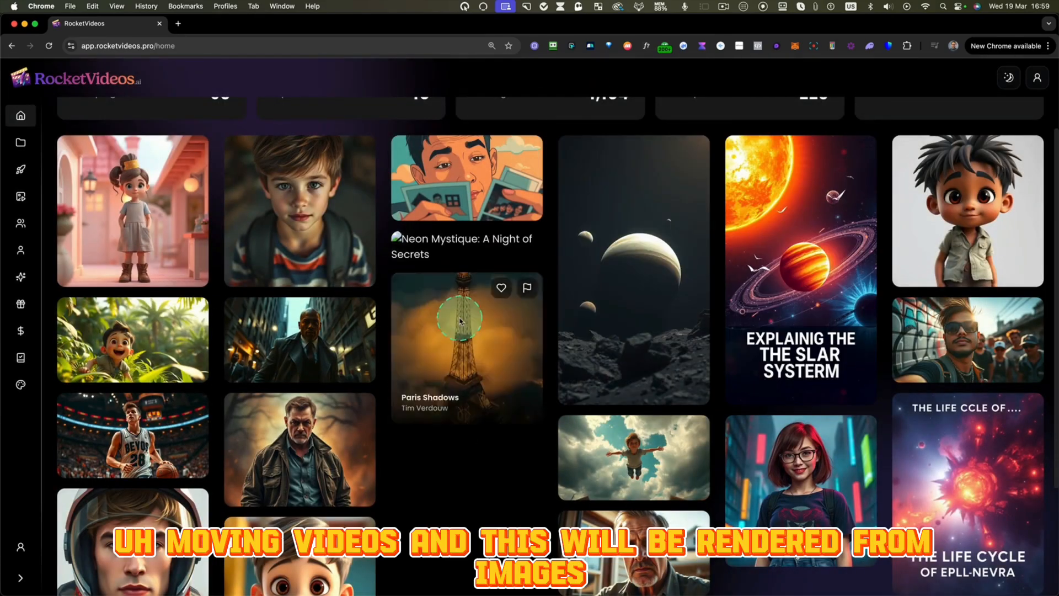
scroll(482, 314, up, 3)
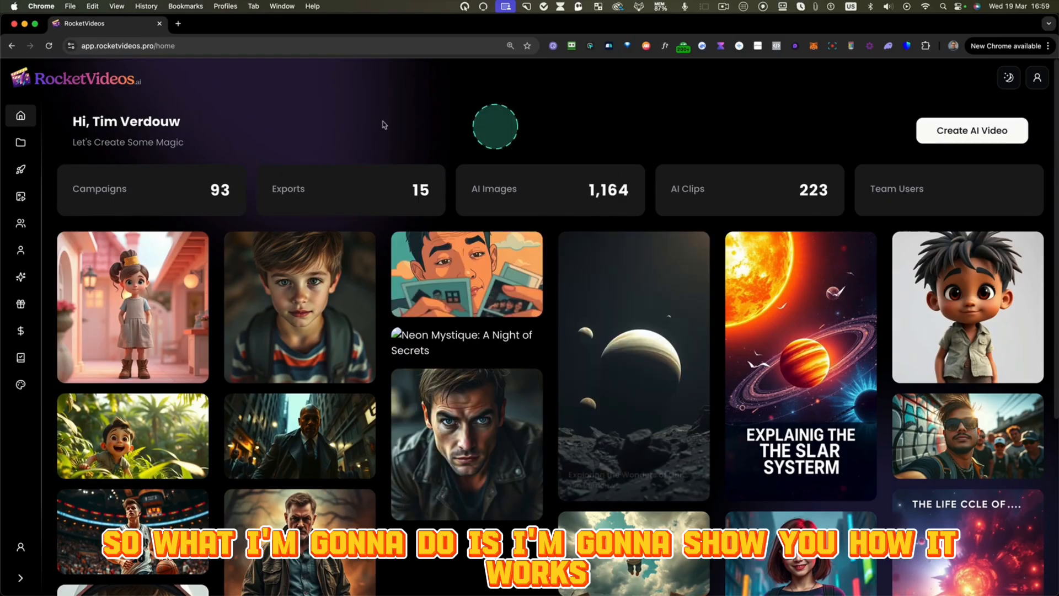
- View the list of existing projects, then return to the home page and look through the gallery videos
click(20, 145)
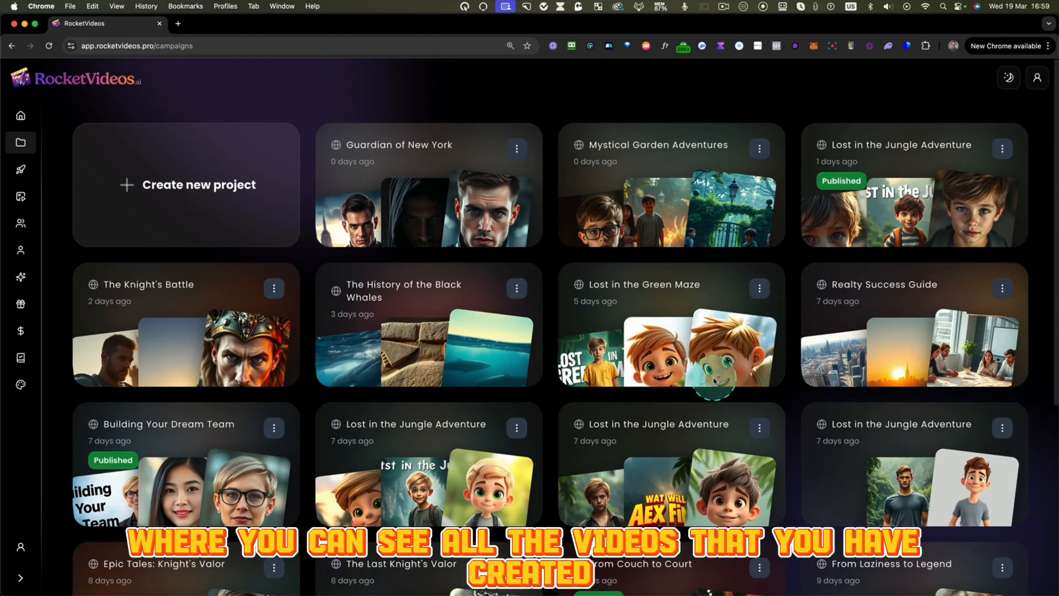
click(21, 115)
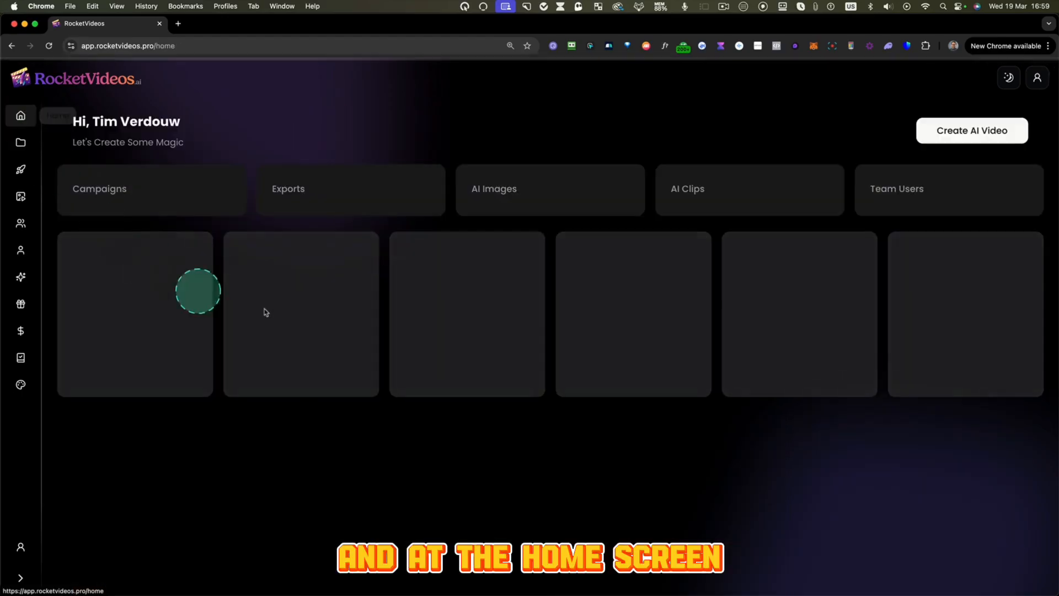
scroll(554, 361, down, 3)
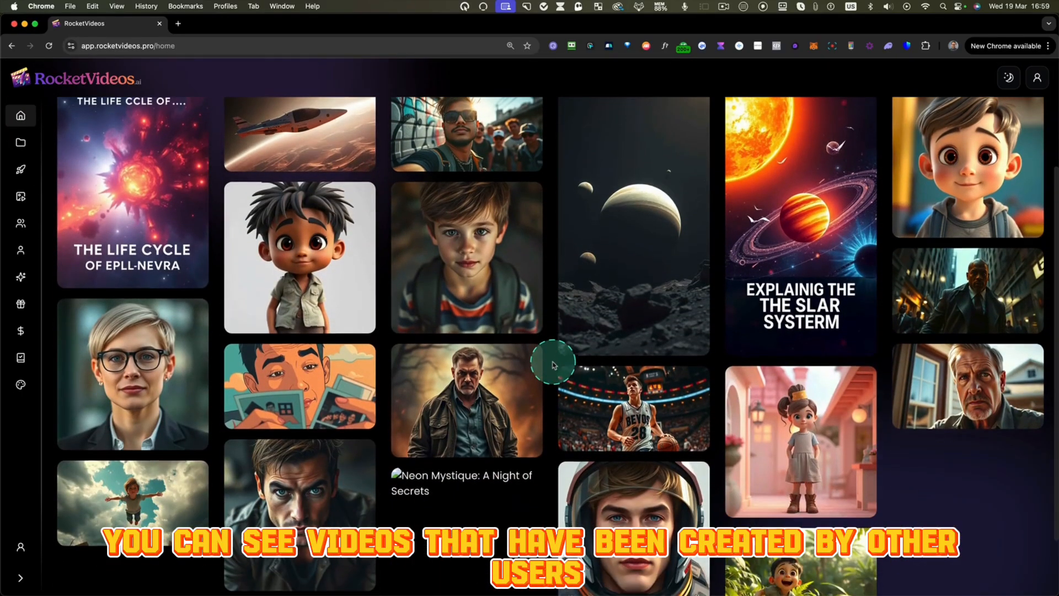
scroll(553, 364, up, 3)
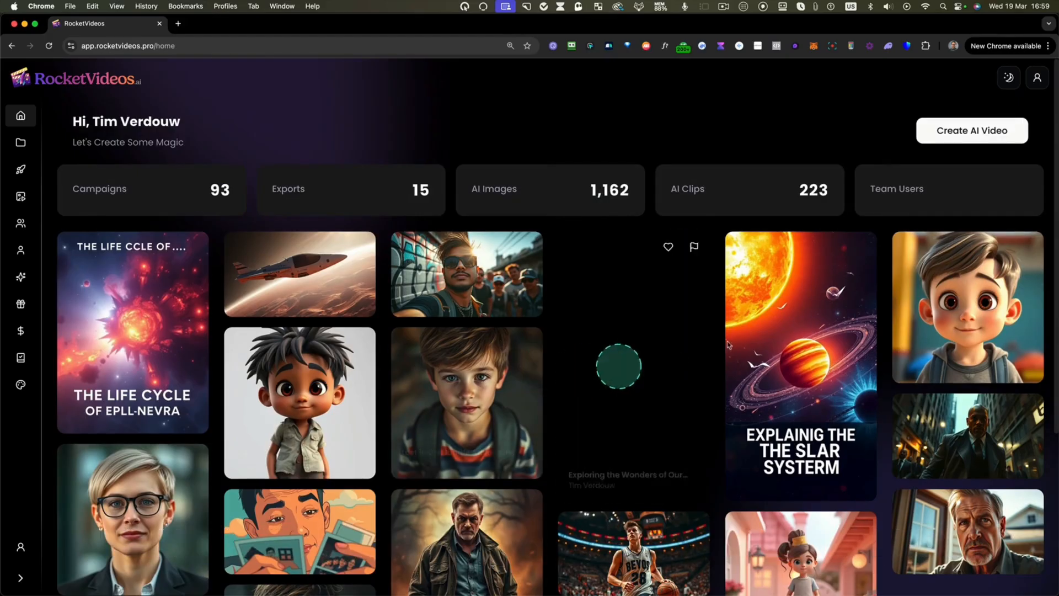
- Start a new AI video and describe it as "A boy who could fly"
click(964, 135)
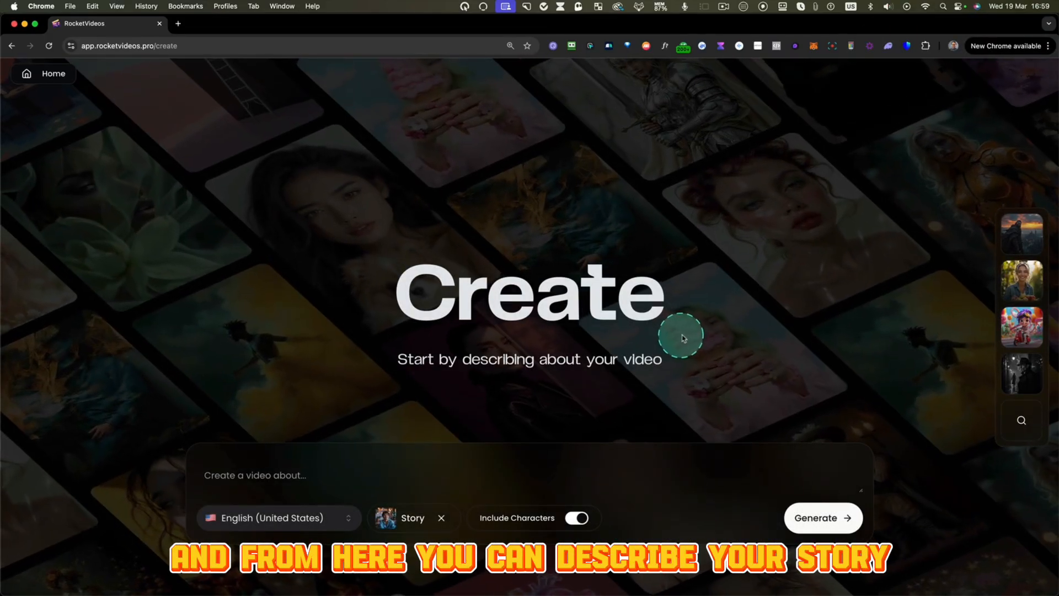
click(267, 478)
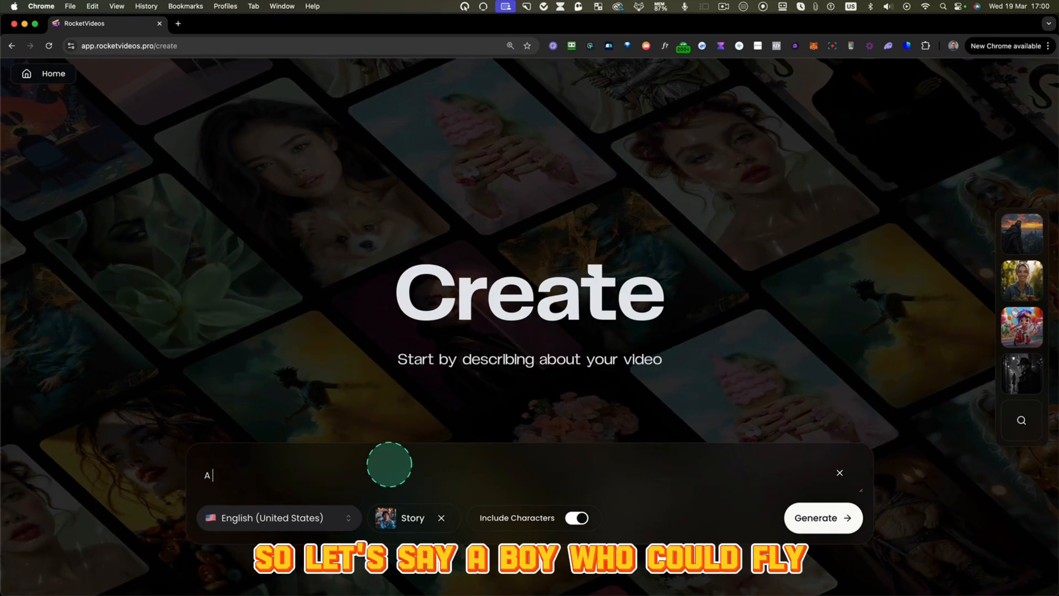
text(A boy wh)
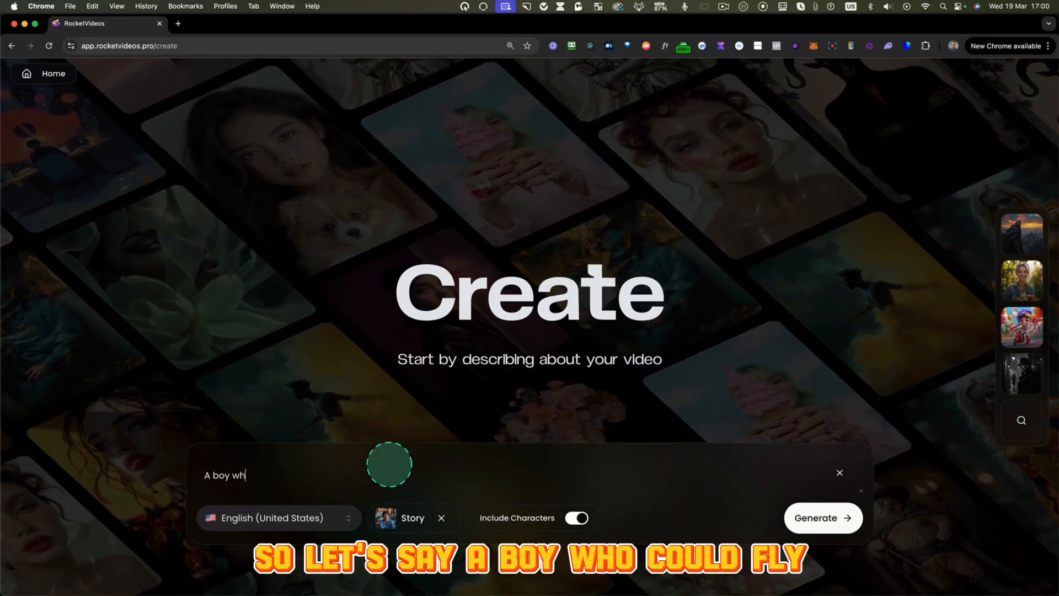
text(o could fly)
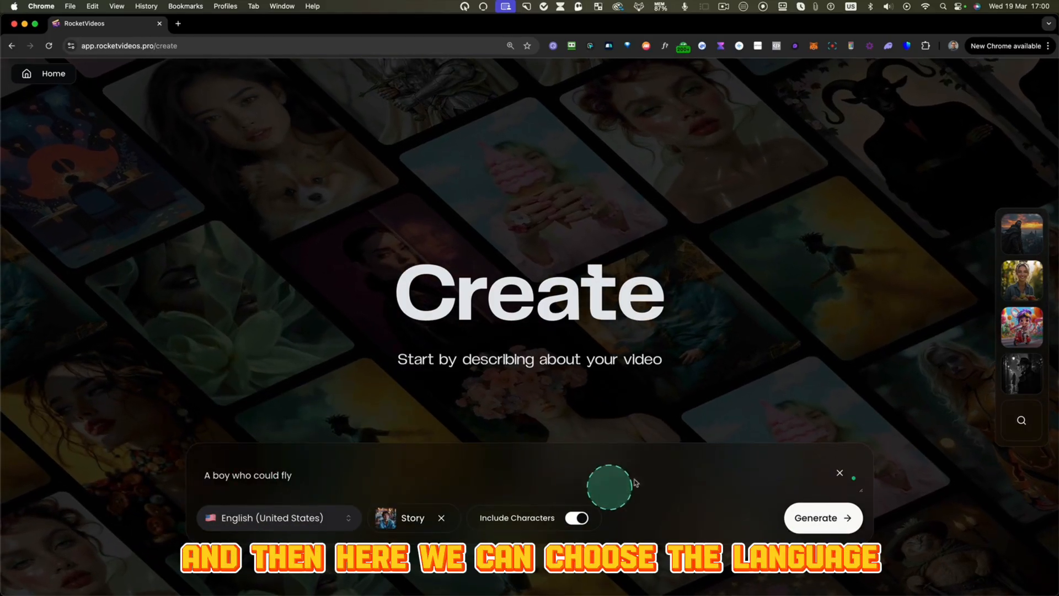
- Choose English (United States) as the script language and check the available video types
click(286, 521)
scroll(316, 439, down, 15)
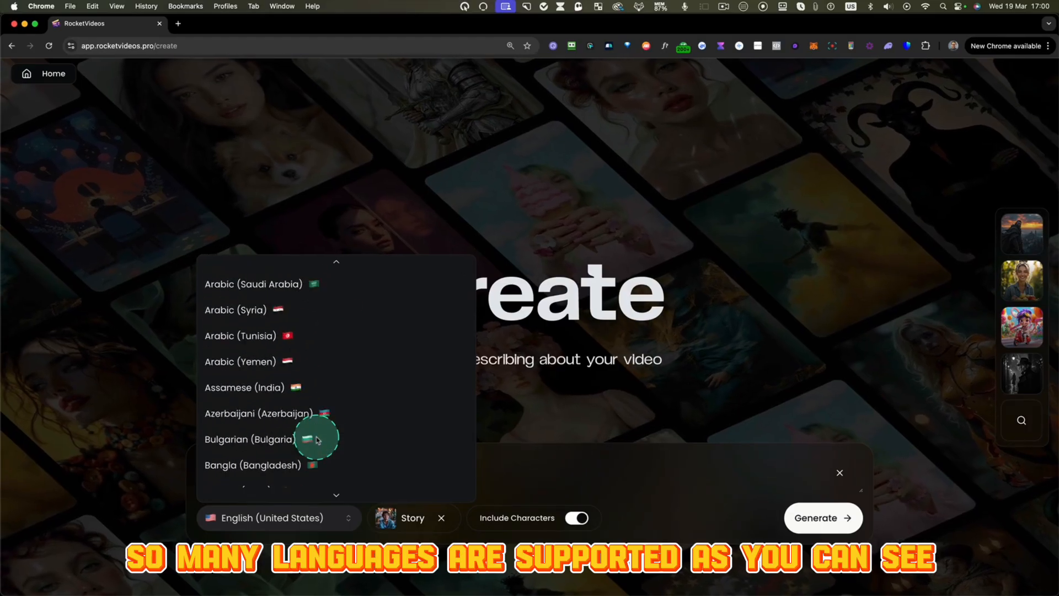
scroll(312, 440, down, 10)
scroll(314, 440, up, 20)
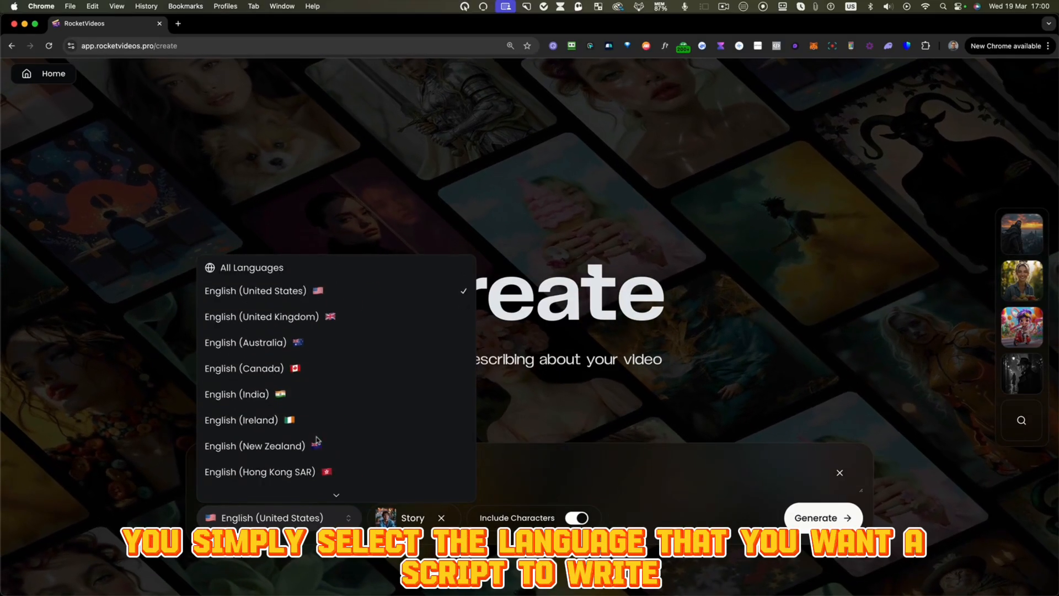
click(299, 297)
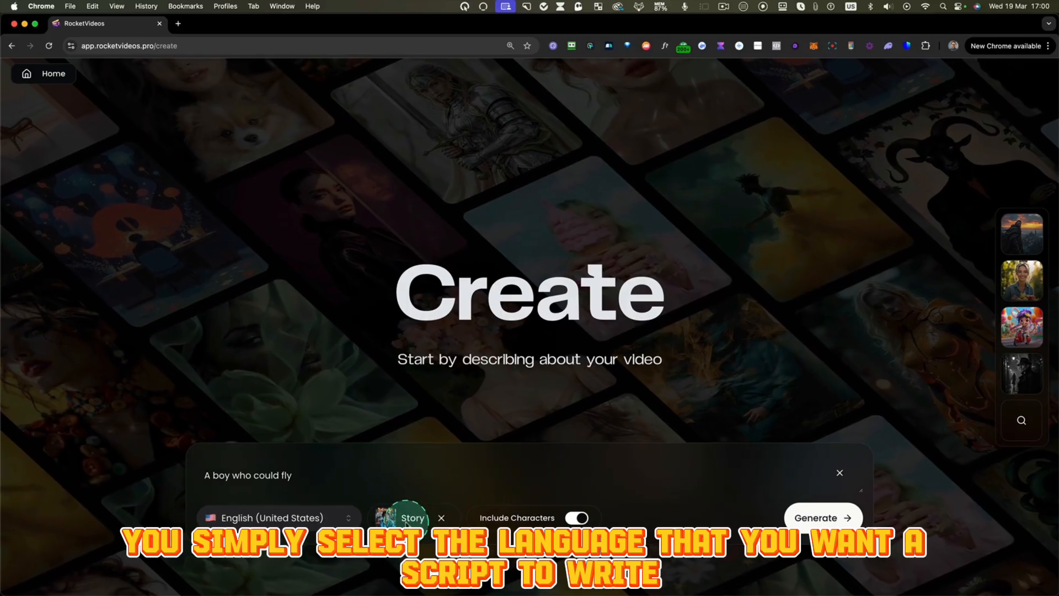
click(406, 521)
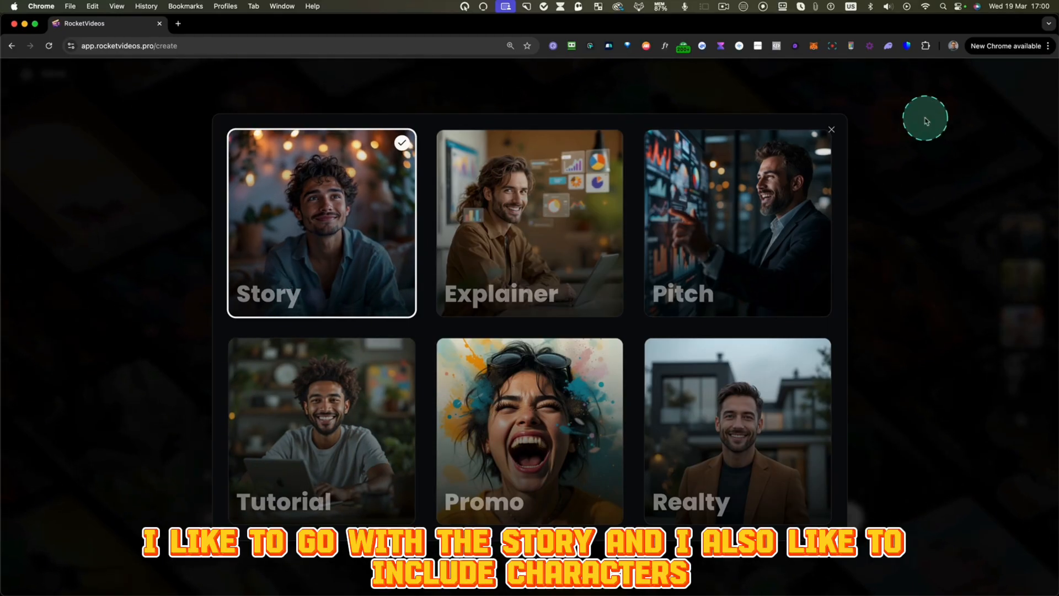
click(830, 130)
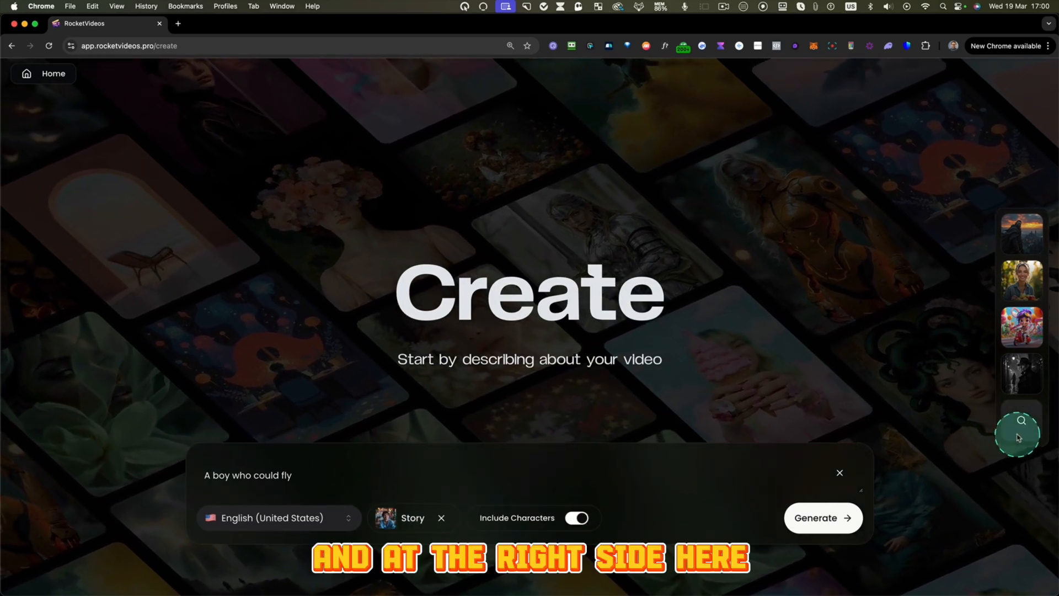
- Apply the 3D Cartoon style preset and generate the video campaign
click(1023, 422)
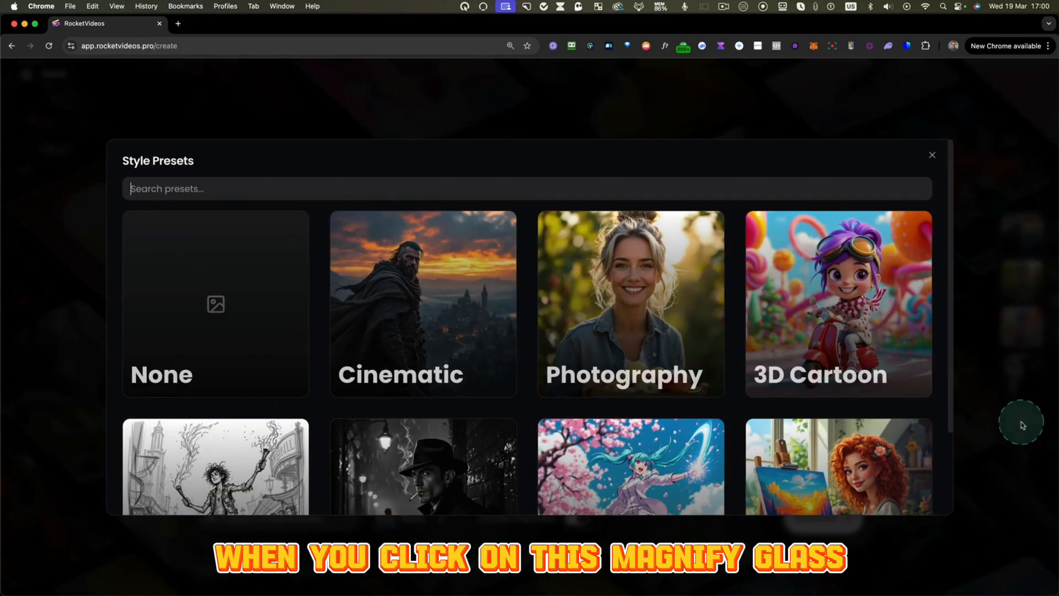
scroll(910, 431, down, 2)
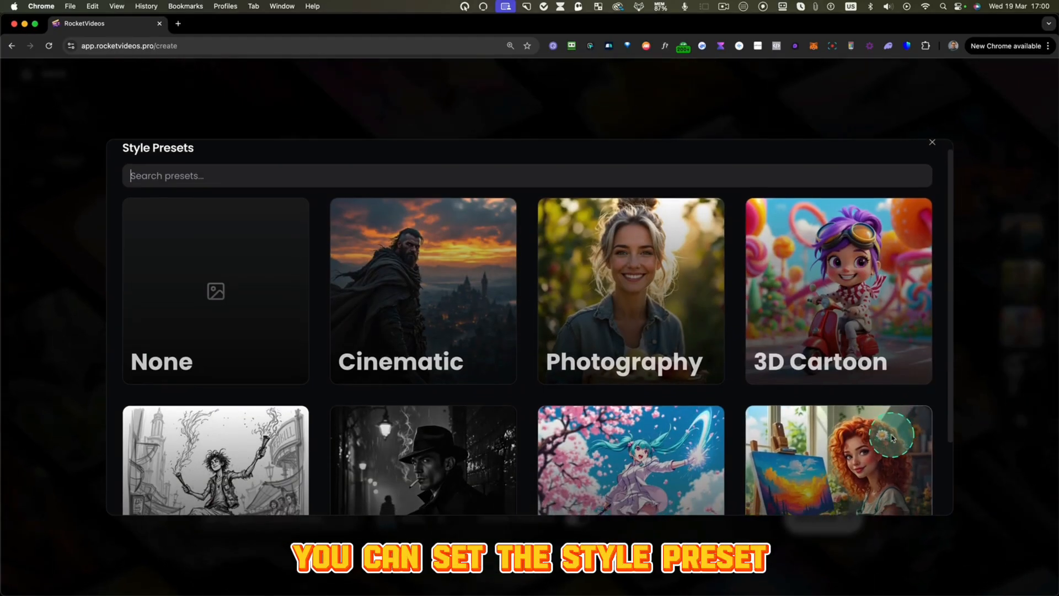
scroll(892, 438, down, 2)
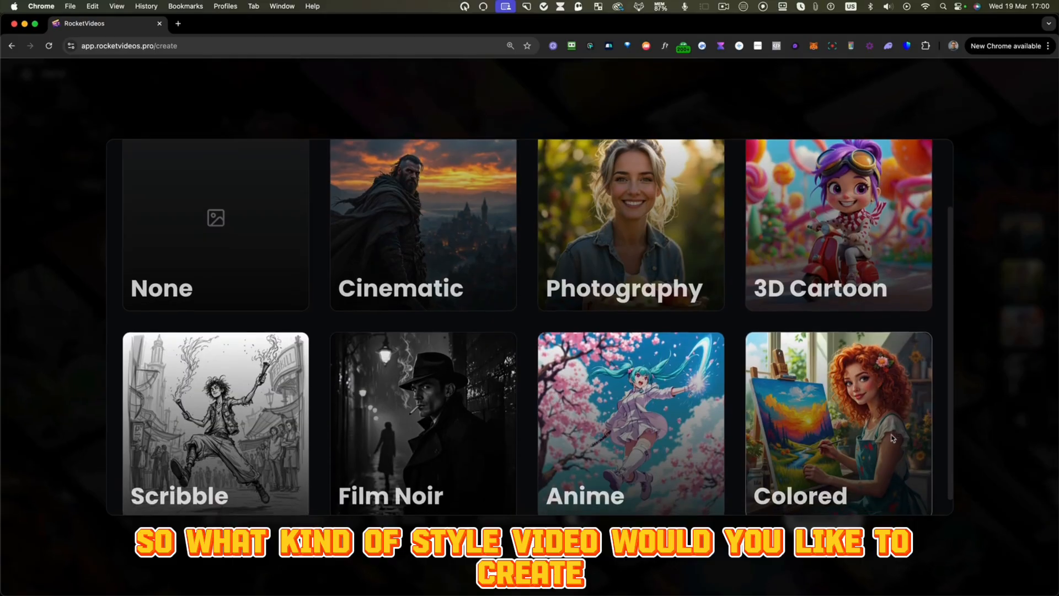
scroll(892, 438, up, 1)
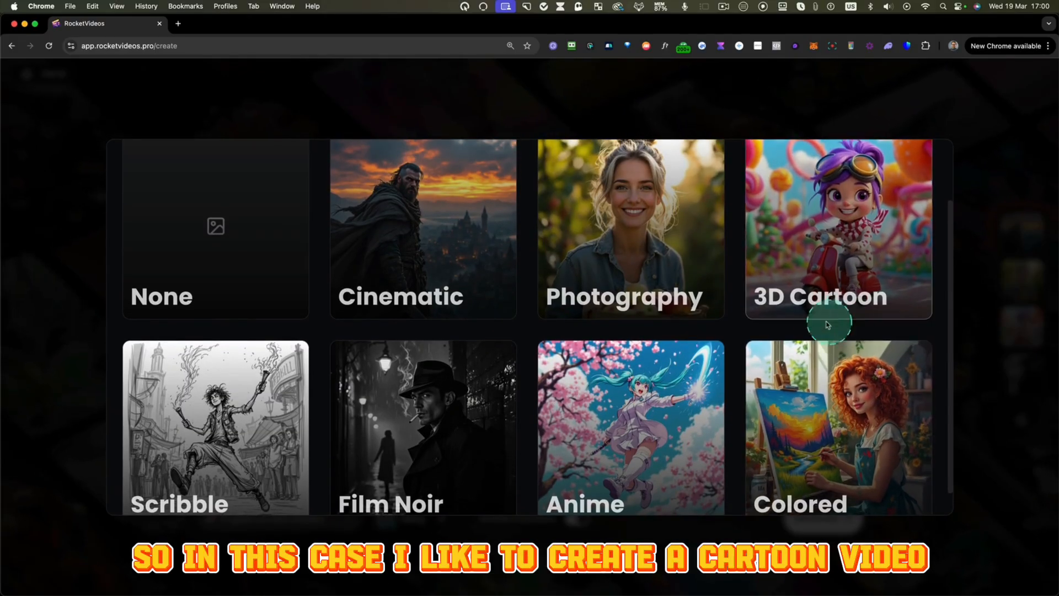
click(818, 275)
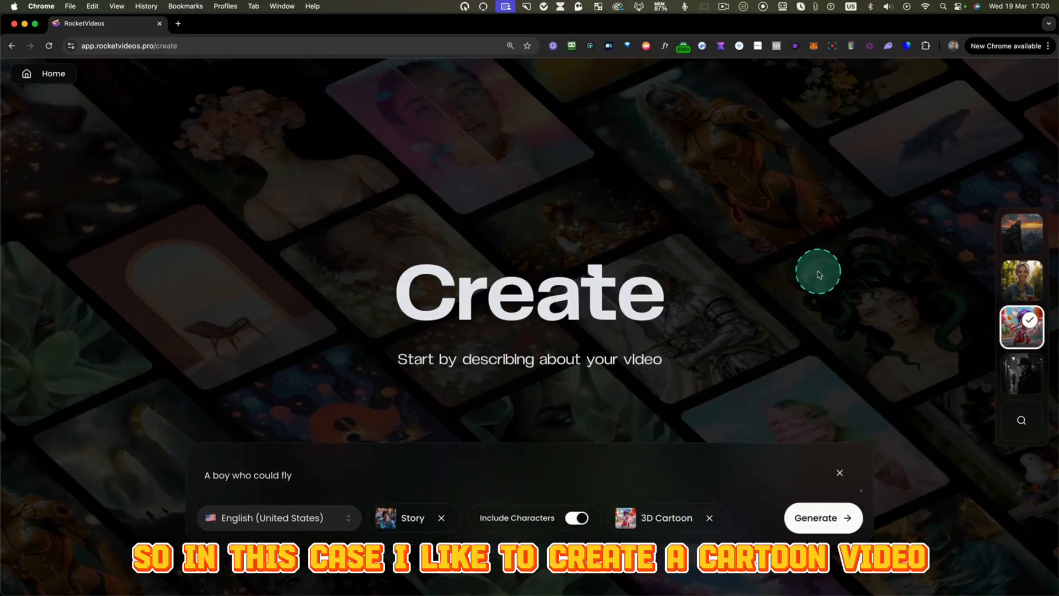
click(800, 519)
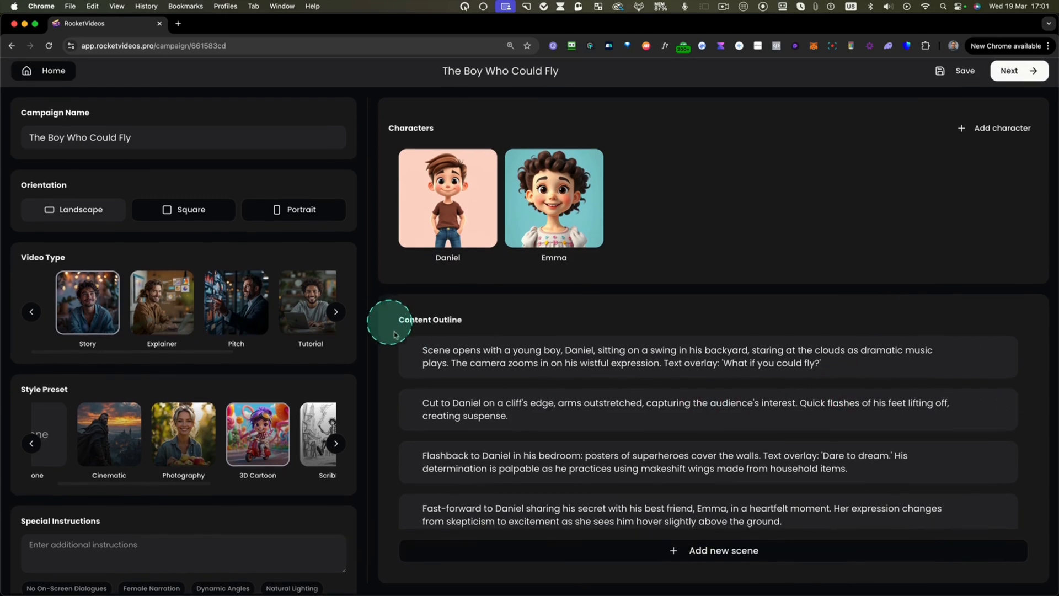
- Review the scenes in the content outline and inspect the first scene's text in edit mode
scroll(425, 354, down, 3)
scroll(436, 379, down, 1)
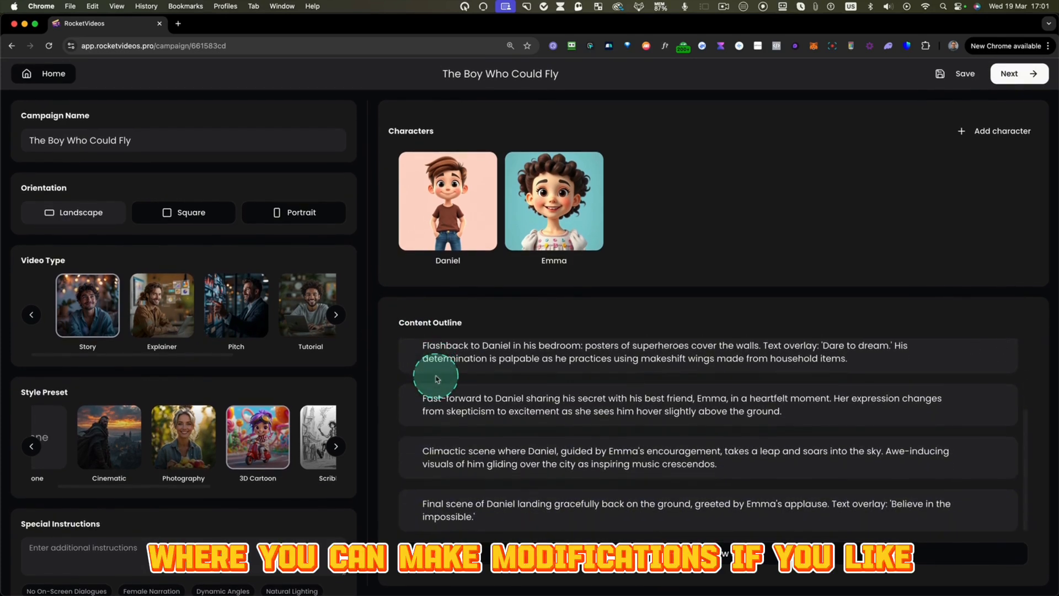
scroll(437, 380, up, 4)
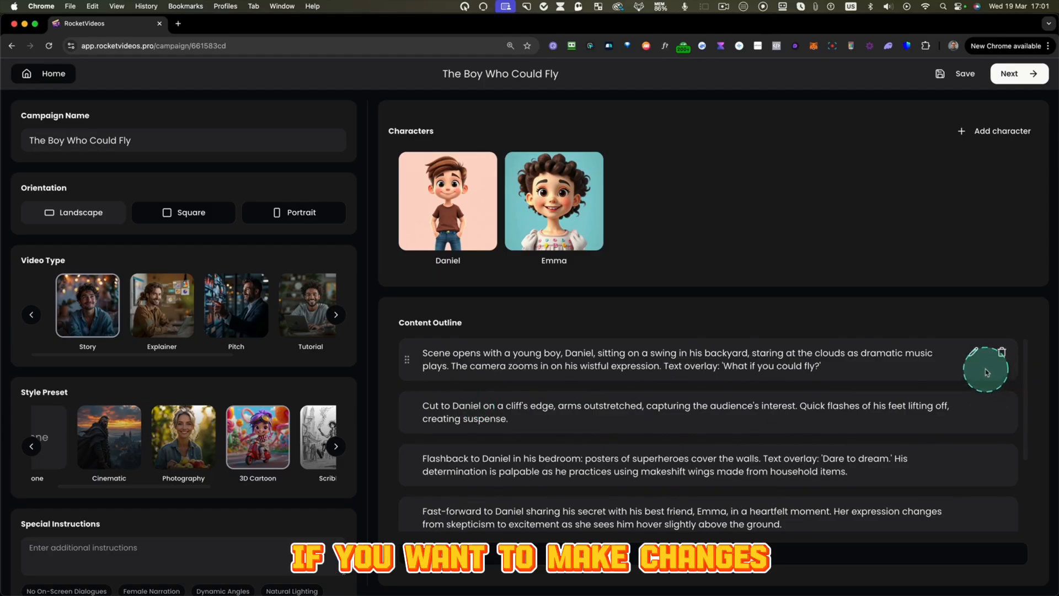
click(975, 353)
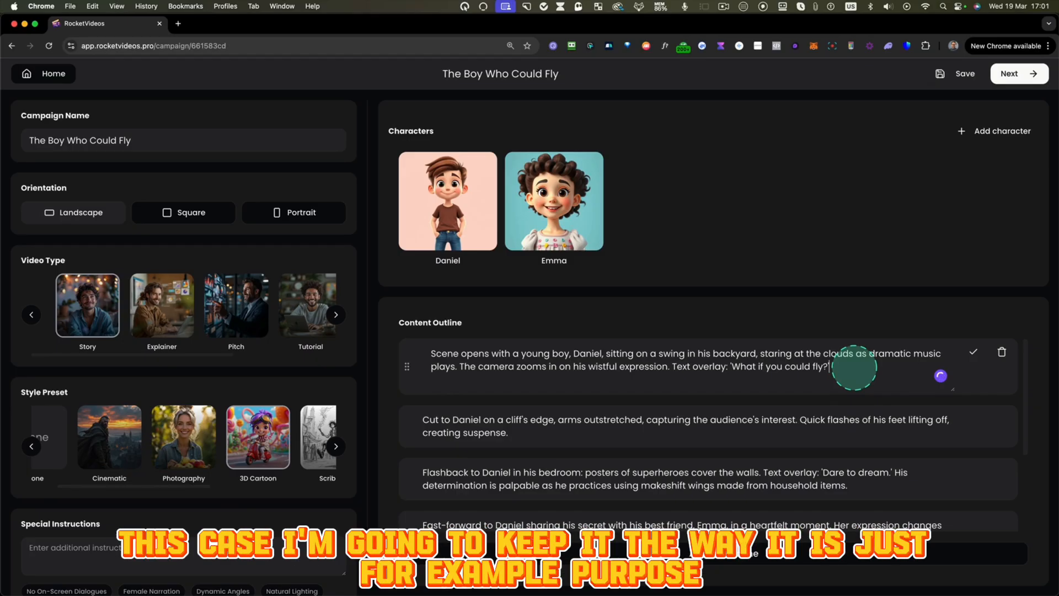
click(974, 353)
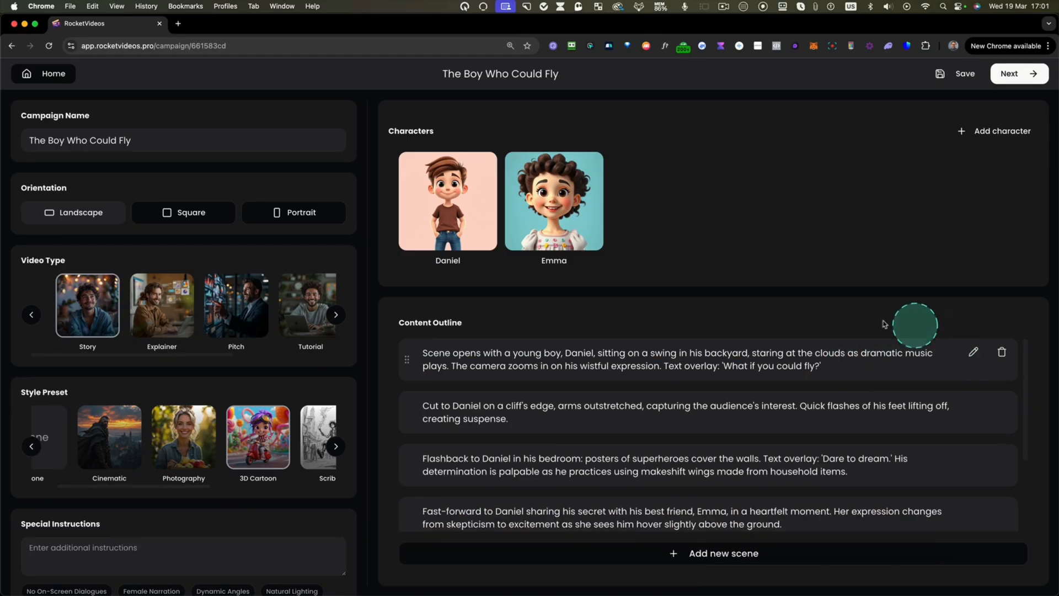
- Change the girl character's appearance to "Curly long hair, bright smile" and save it with a regenerated image
mouse_move(456, 221)
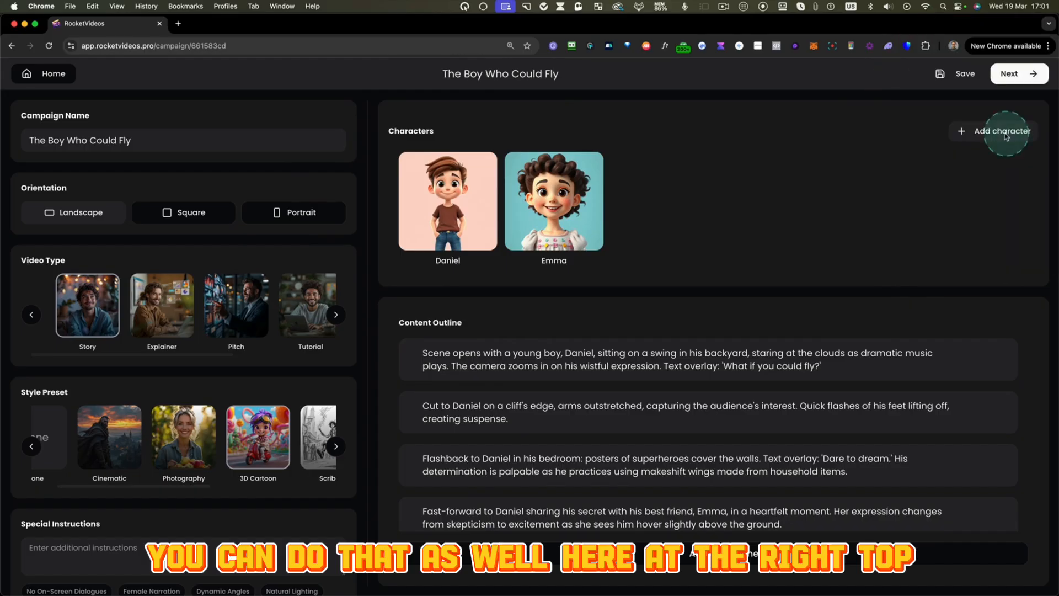
mouse_move(441, 205)
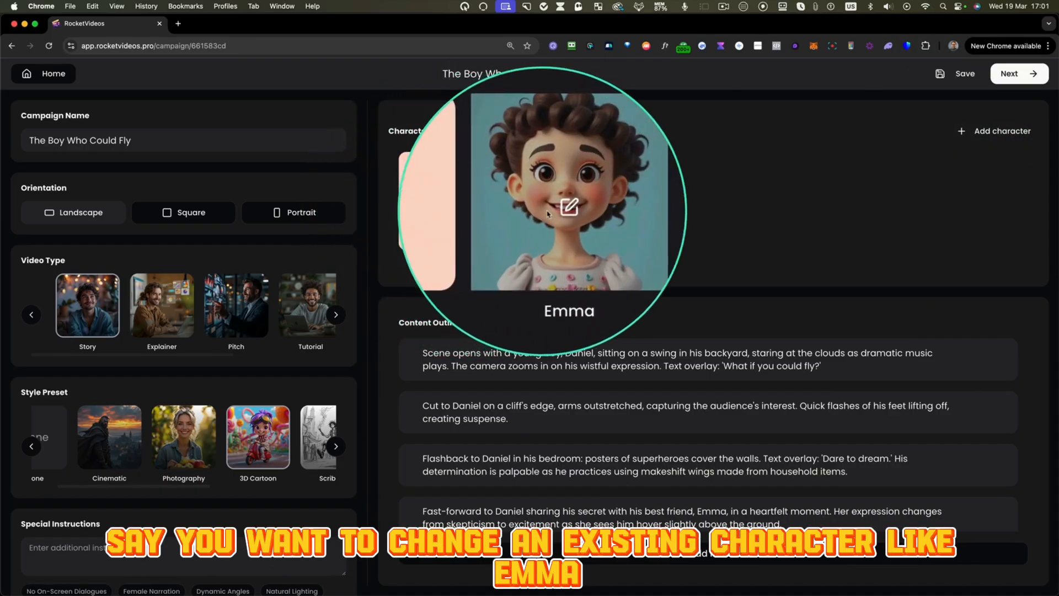
click(553, 208)
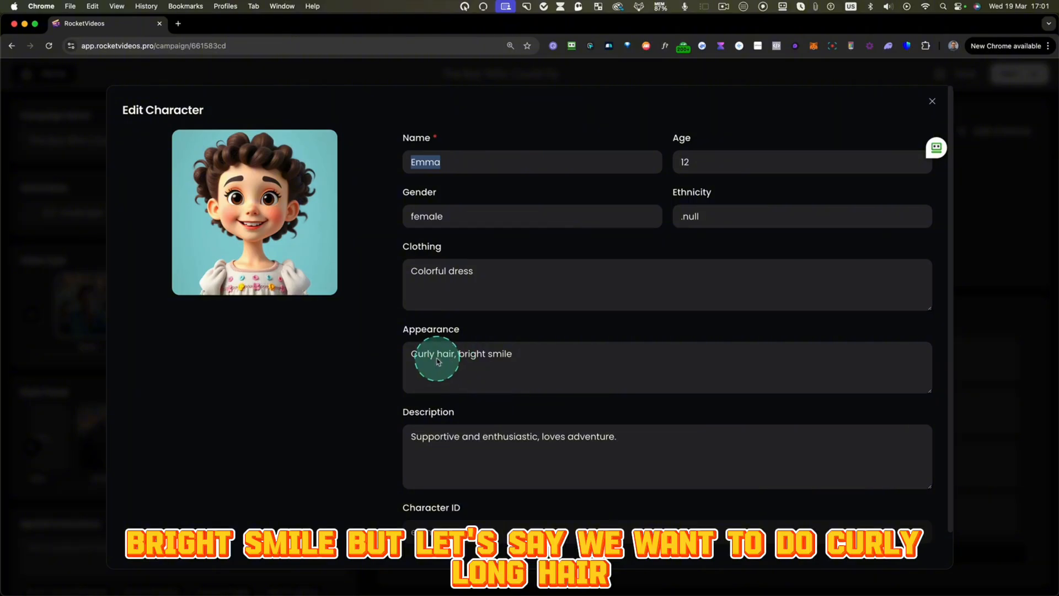
text(long)
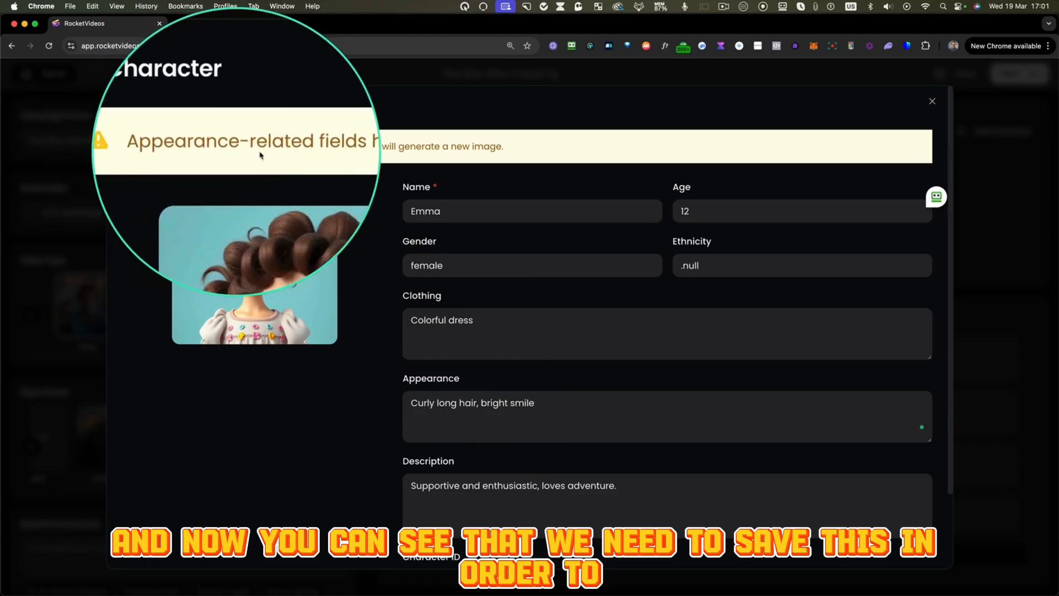
scroll(883, 473, down, 3)
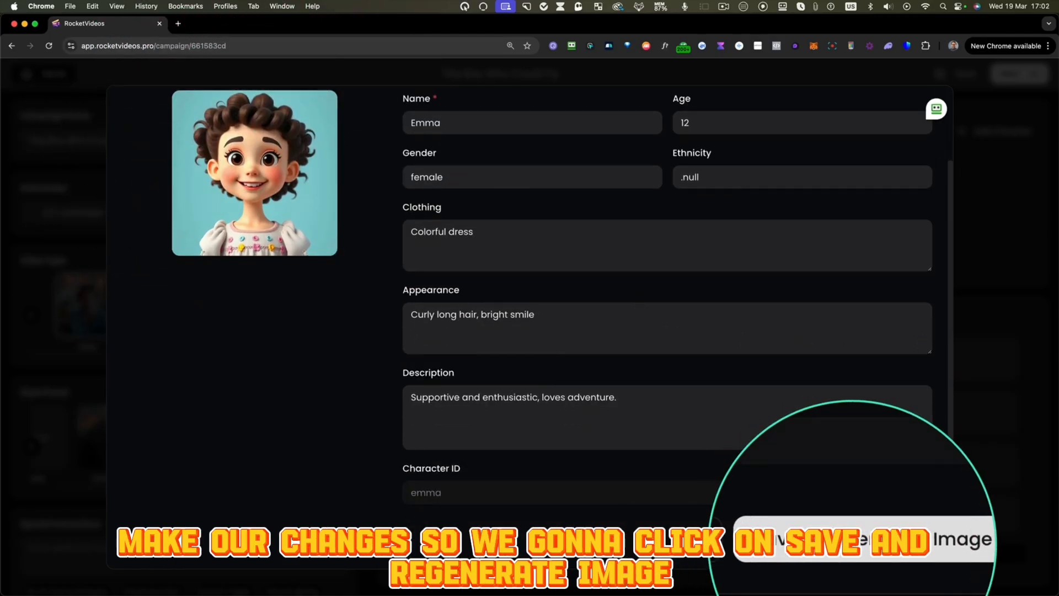
click(853, 544)
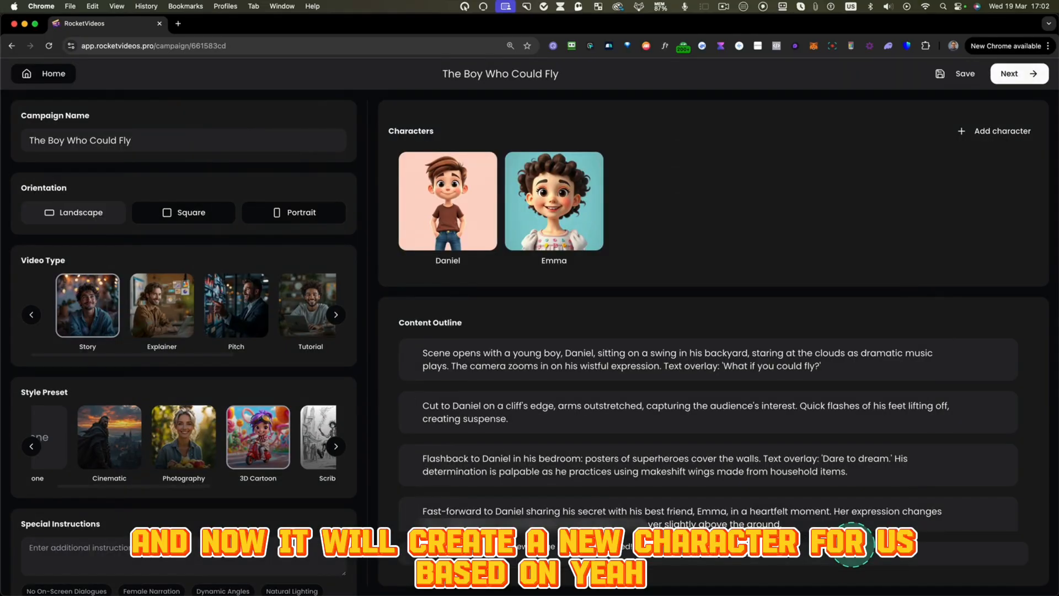
mouse_move(554, 210)
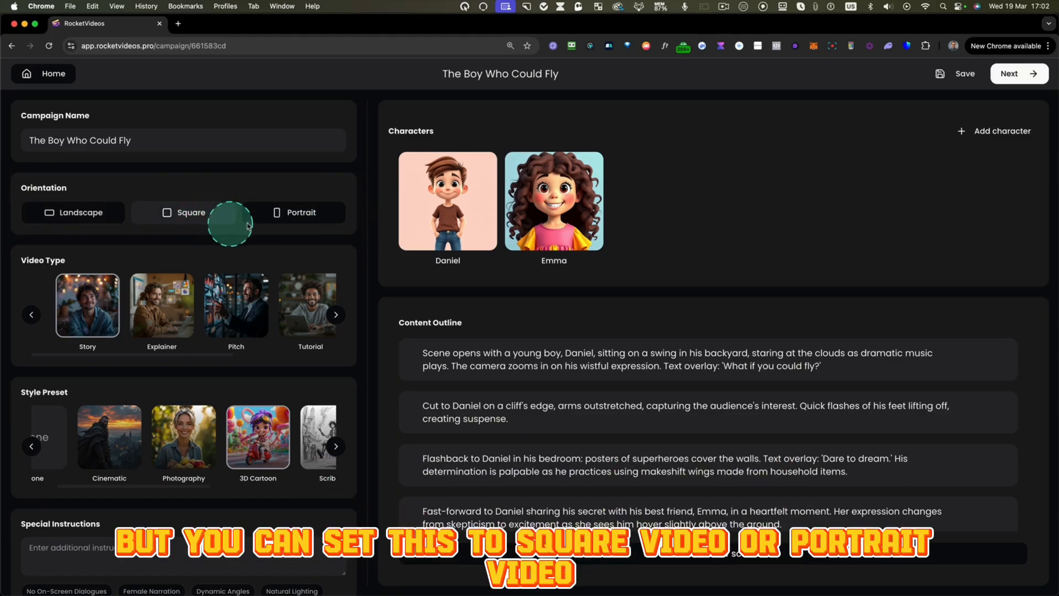
- Set the campaign to landscape with the No On-Screen Dialogues special instruction, and save it before continuing to the storyboard
click(119, 221)
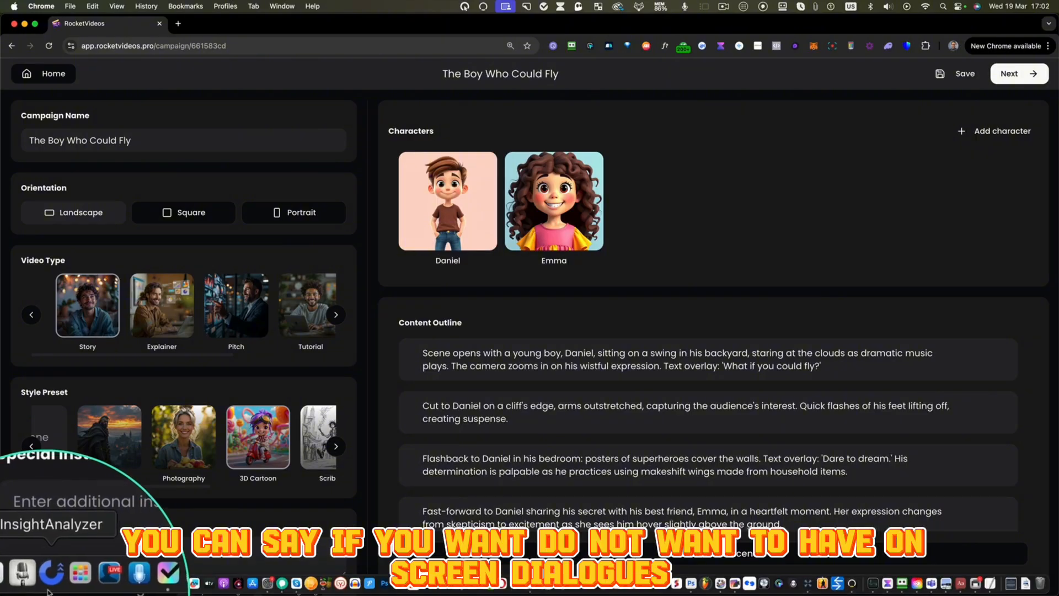
click(70, 591)
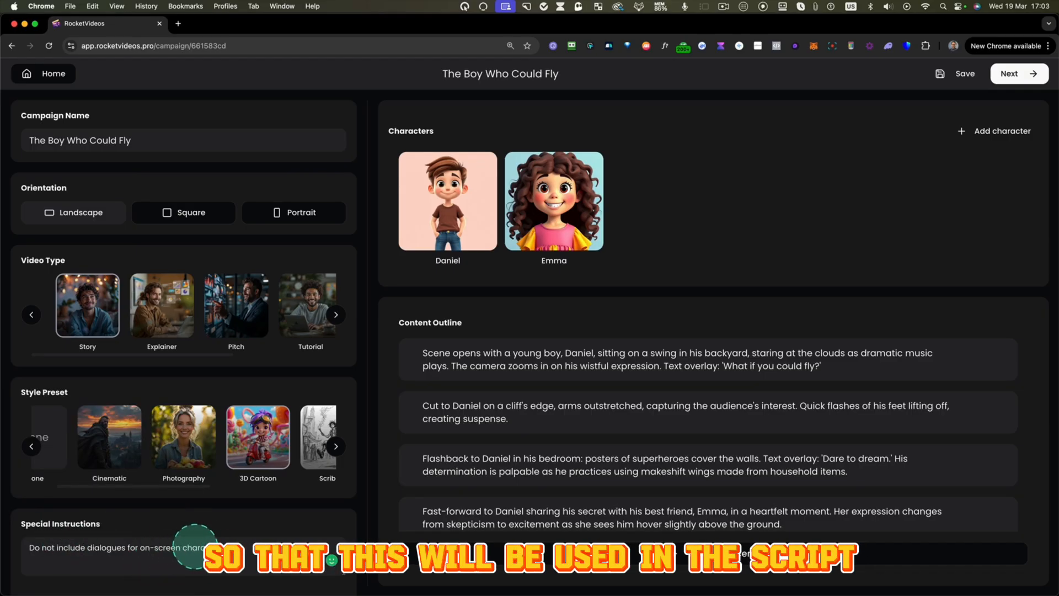
click(954, 74)
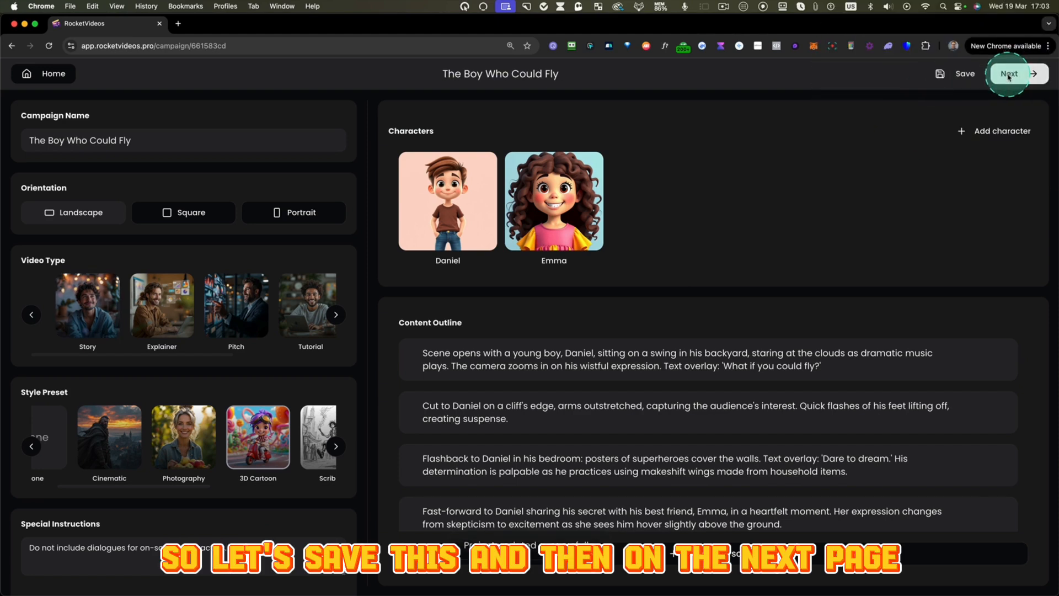
click(1010, 75)
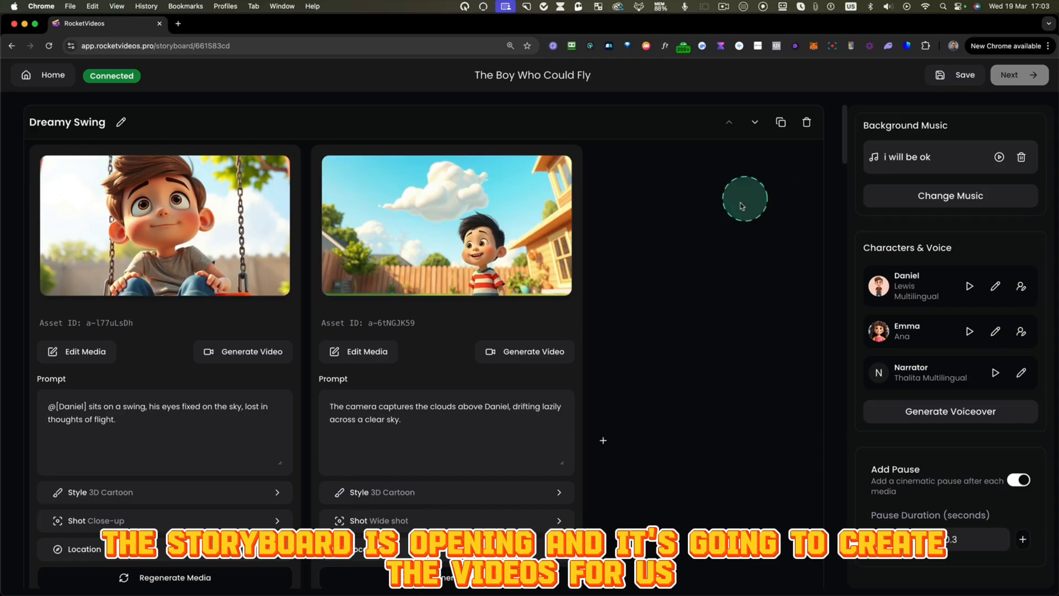
- Review the storyboard scenes from Dreamy Swing to the final landing scene, checking their images, prompts and narration
scroll(638, 281, down, 5)
scroll(638, 281, down, 7)
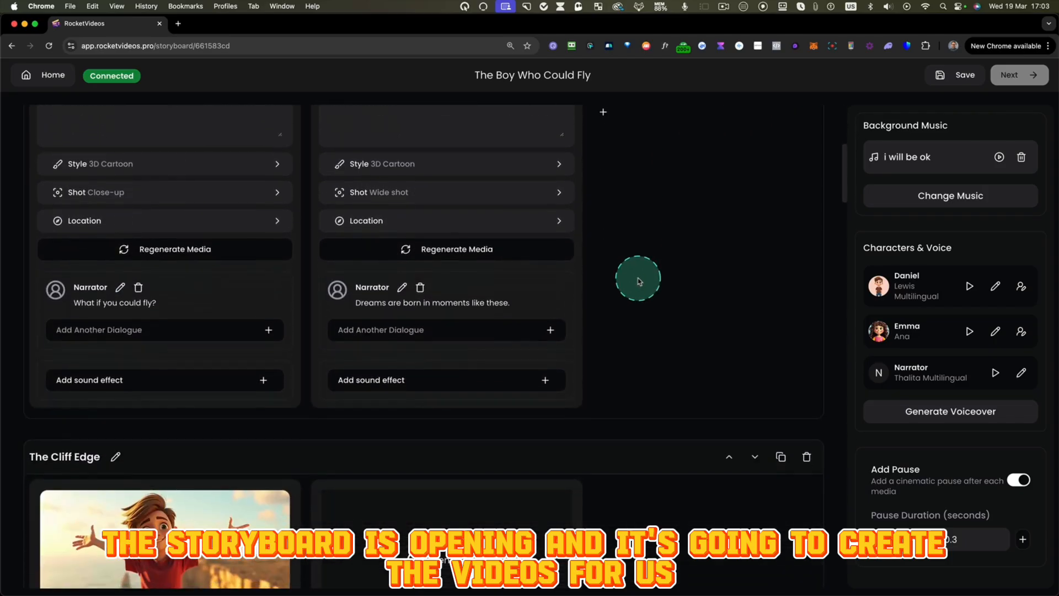
scroll(638, 281, down, 1)
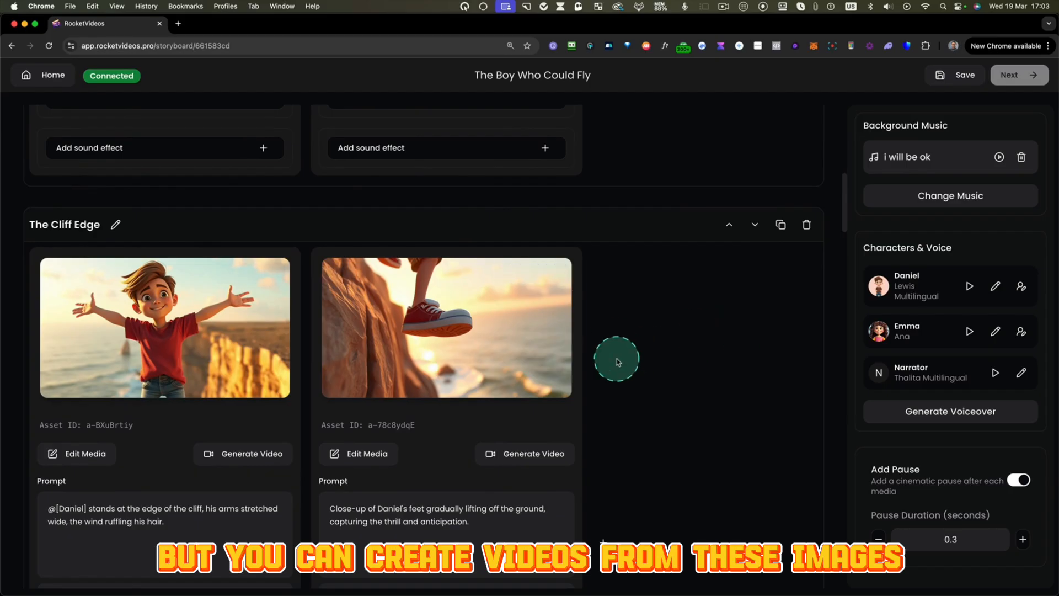
scroll(615, 353, down, 6)
scroll(630, 331, down, 7)
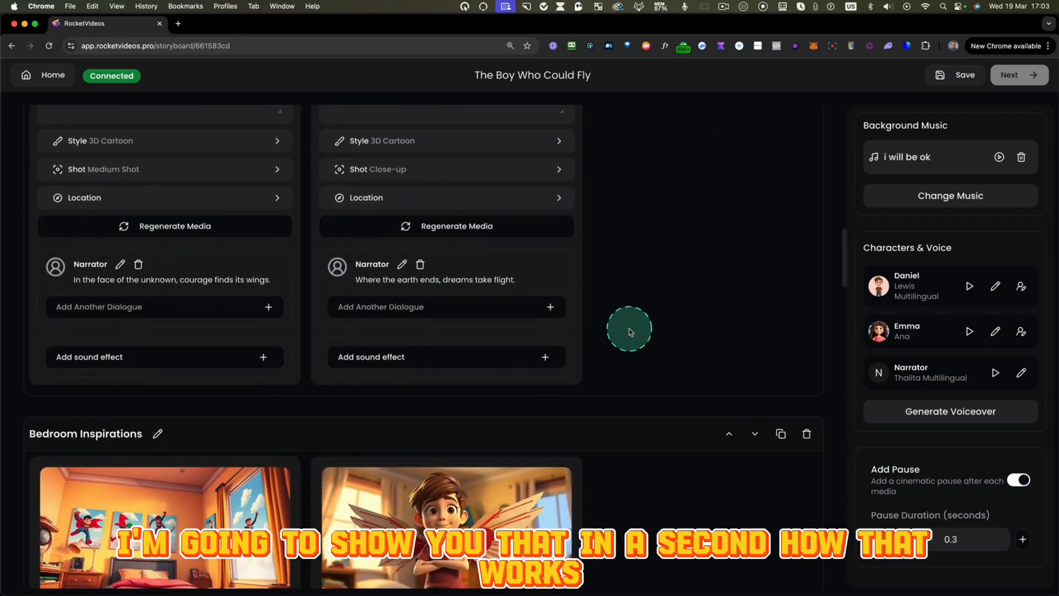
scroll(629, 331, down, 1)
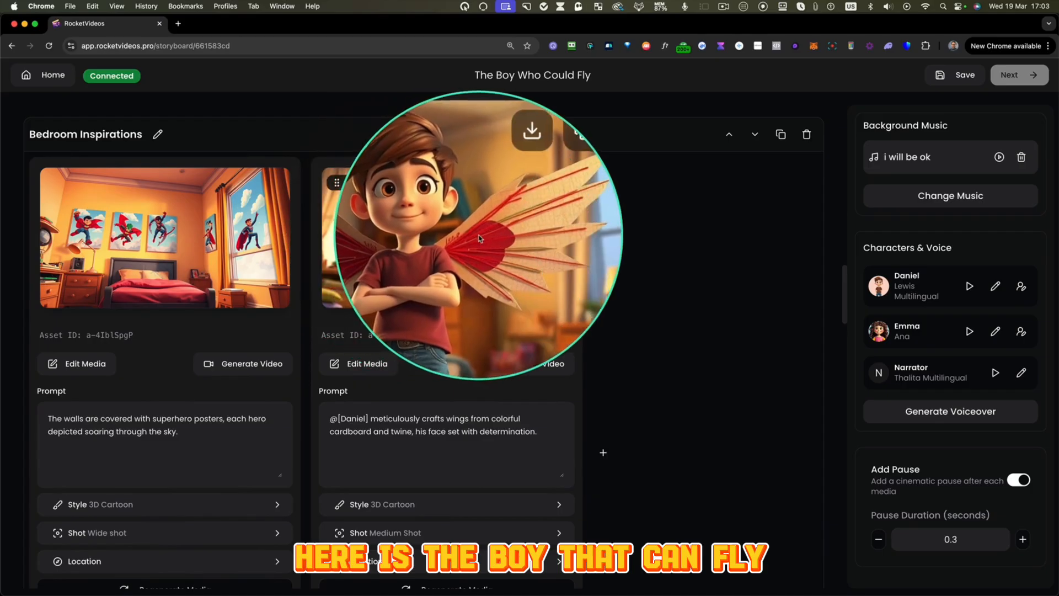
scroll(624, 309, down, 1)
scroll(625, 309, down, 10)
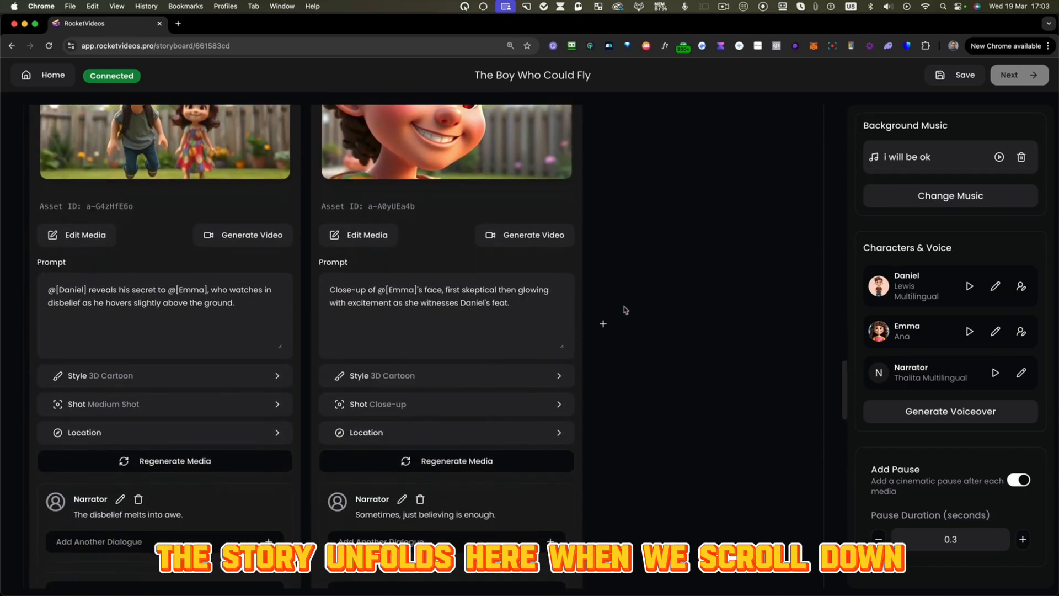
scroll(625, 310, down, 1)
scroll(625, 310, down, 3)
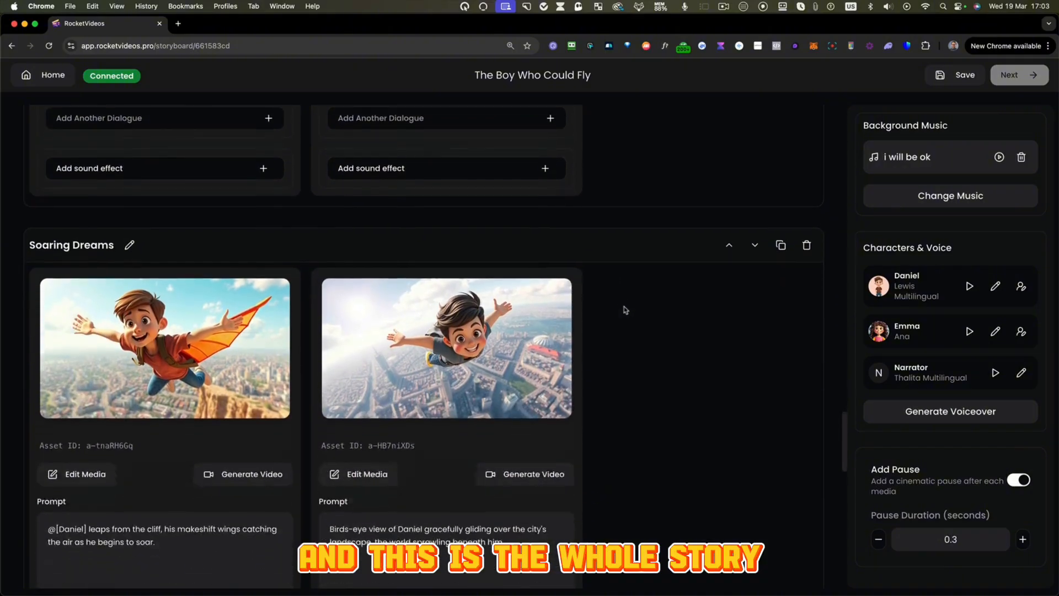
scroll(609, 342, down, 10)
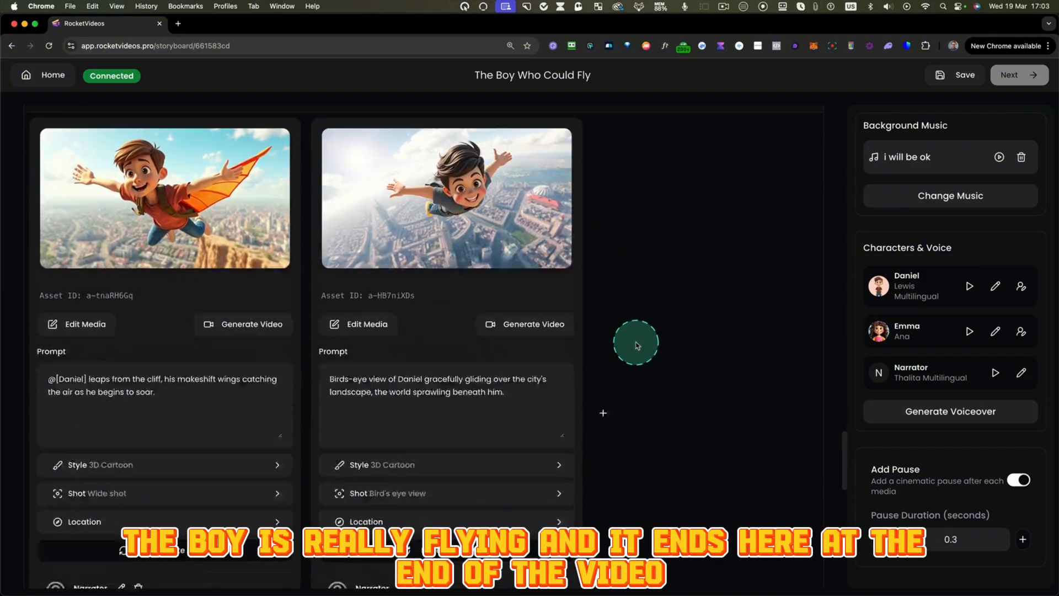
scroll(636, 344, down, 5)
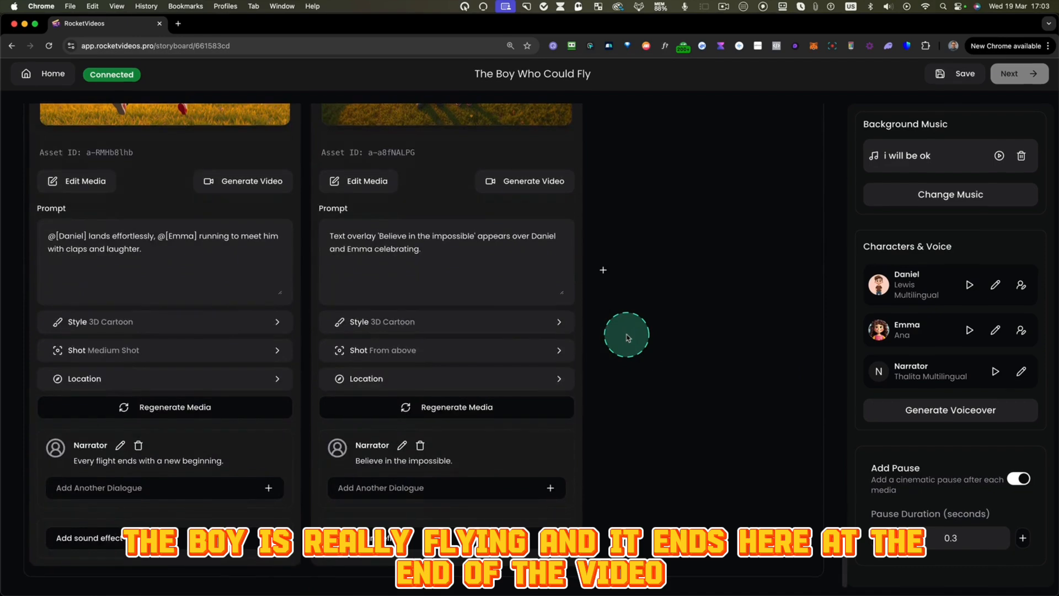
- Examine the Dreamy Swing scene's two images with their prompts and shot settings, and compare it with The Cliff Edge scene
scroll(628, 331, up, 20)
scroll(633, 298, up, 5)
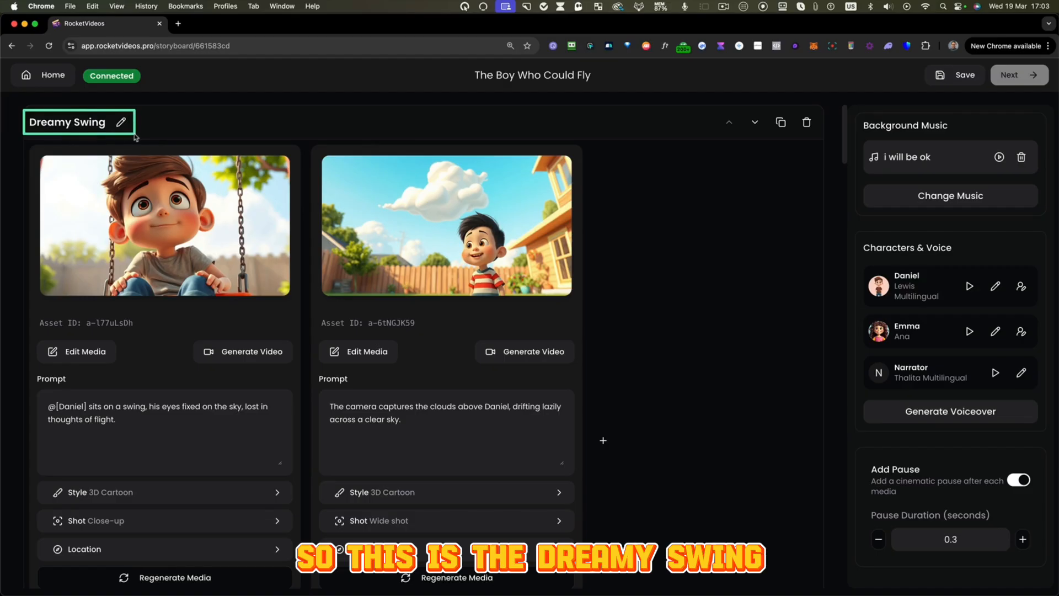
scroll(26, 145, down, 5)
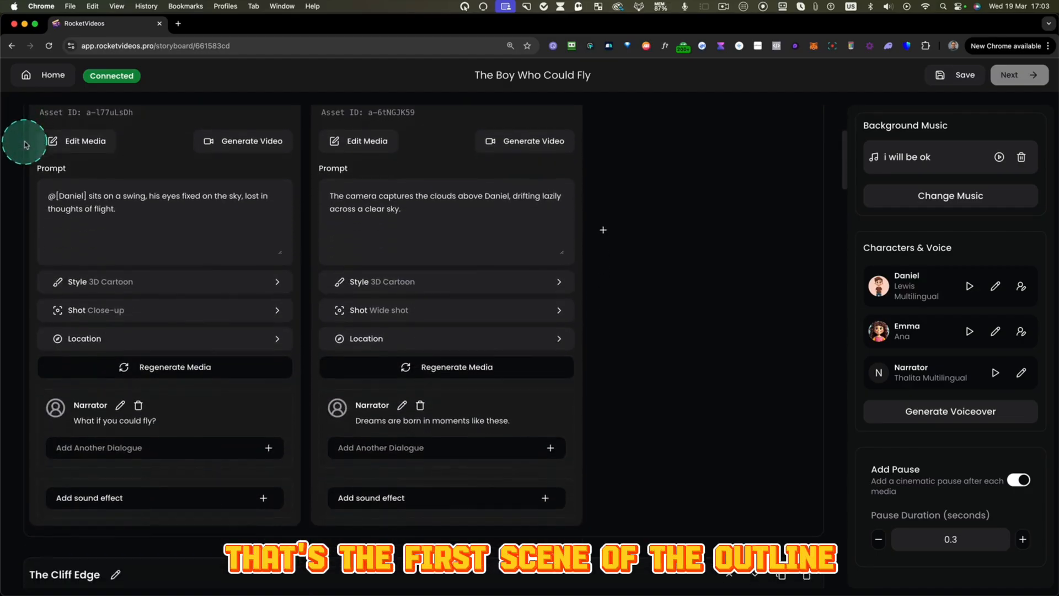
scroll(24, 145, down, 6)
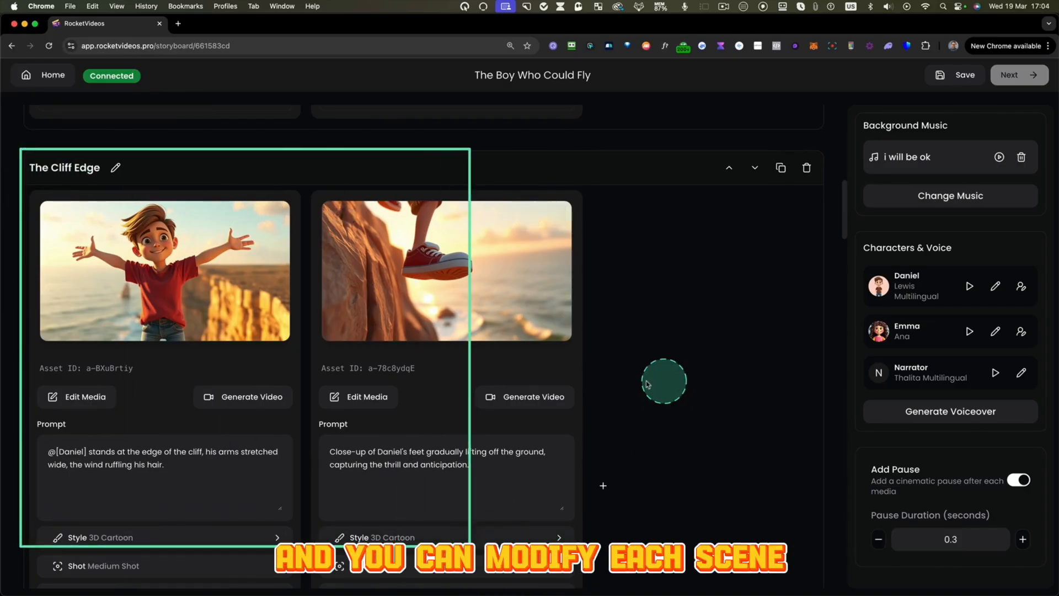
scroll(662, 385, up, 10)
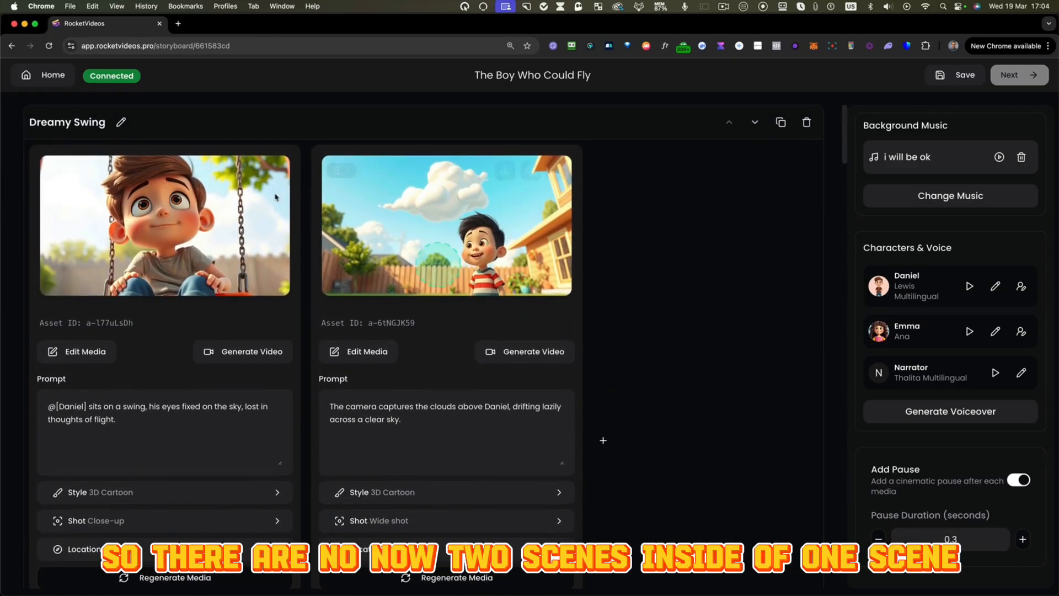
drag(27, 143, 301, 589)
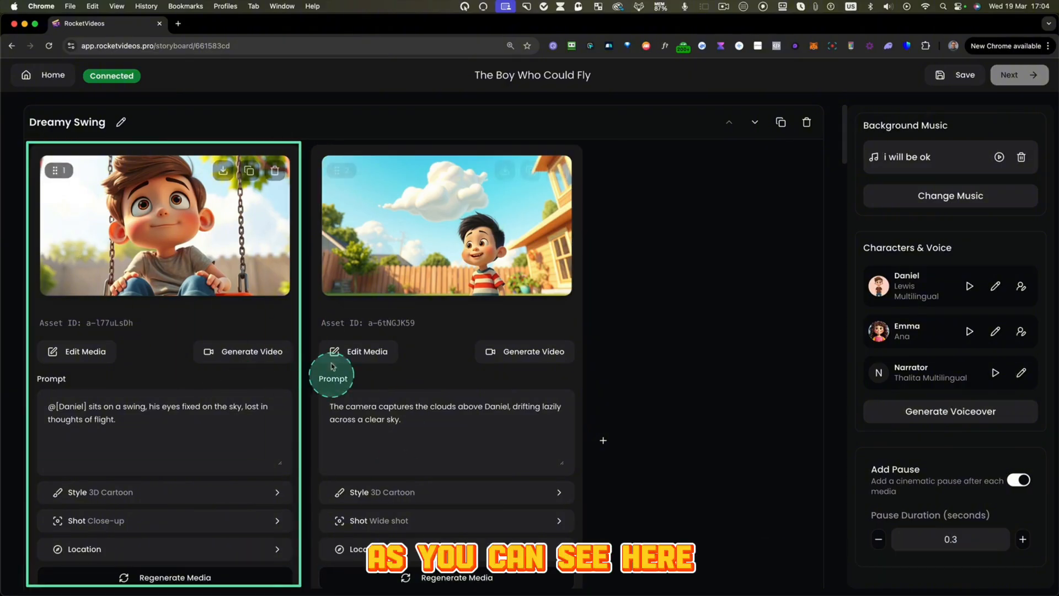
scroll(207, 284, down, 1)
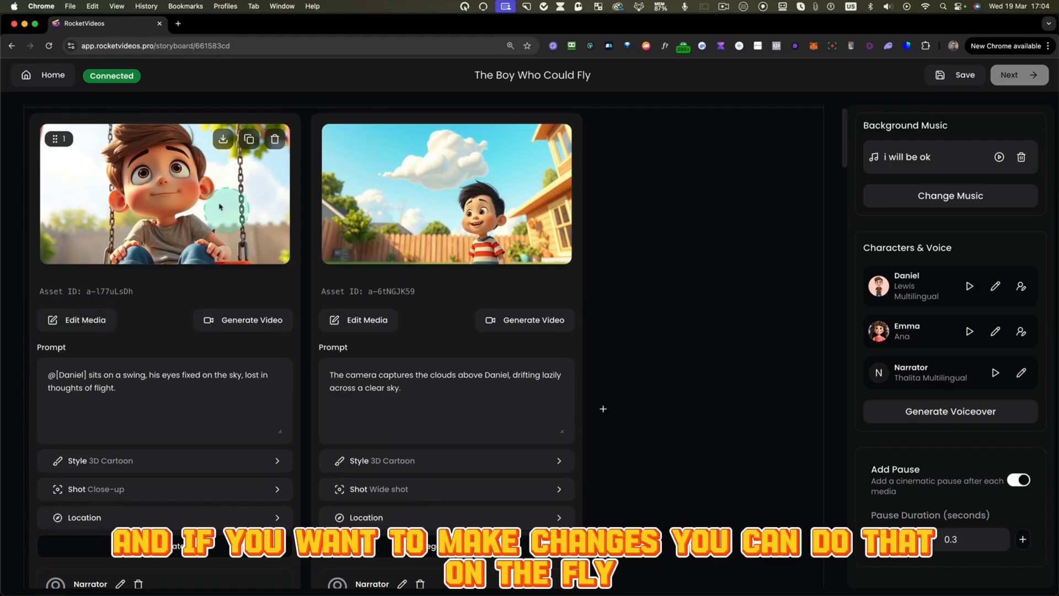
scroll(186, 239, up, 5)
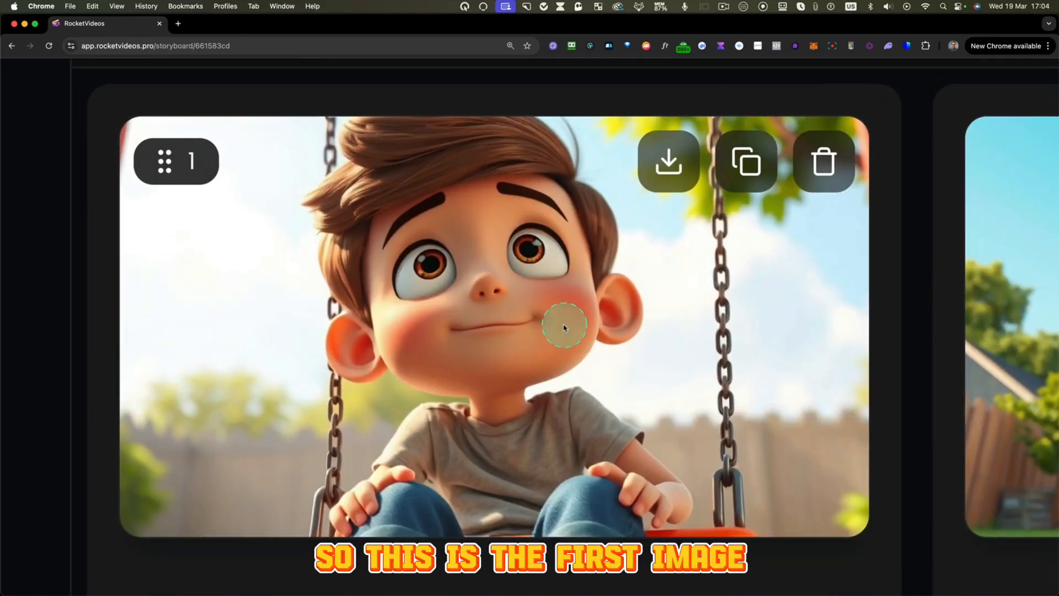
scroll(564, 328, down, 5)
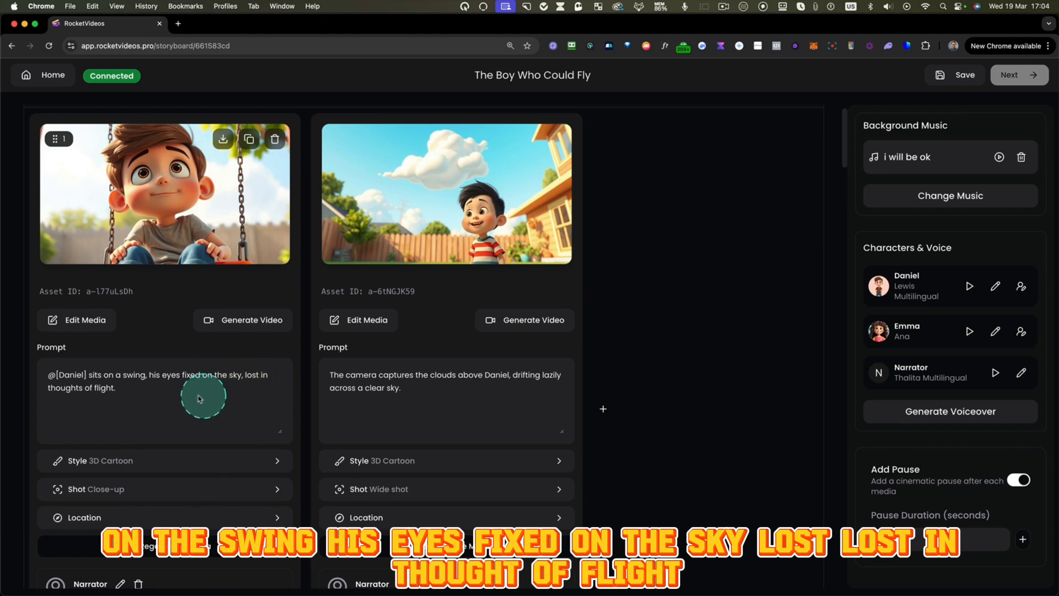
scroll(217, 403, down, 1)
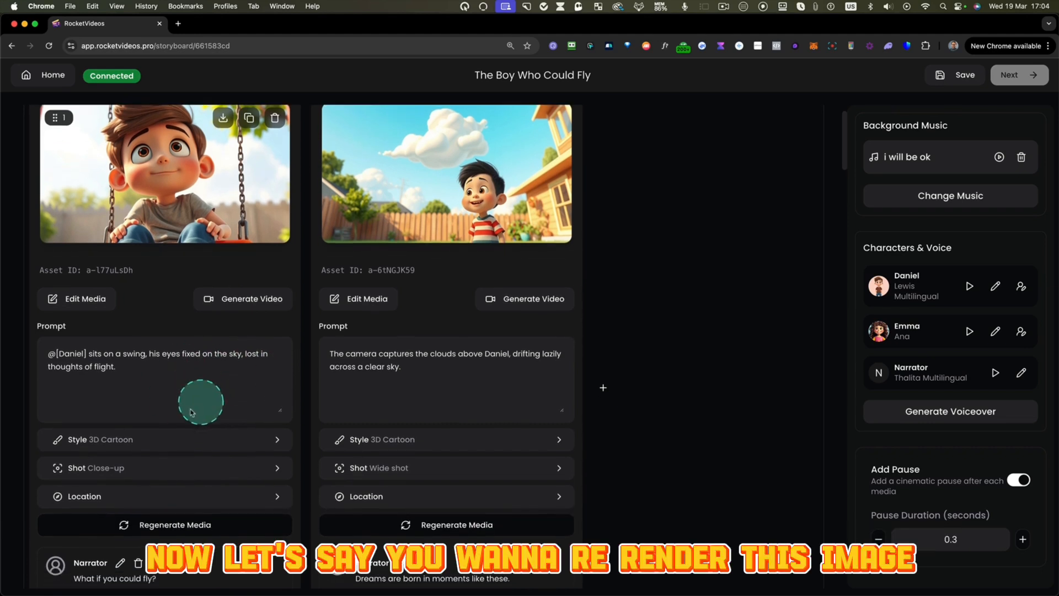
scroll(200, 368, up, 2)
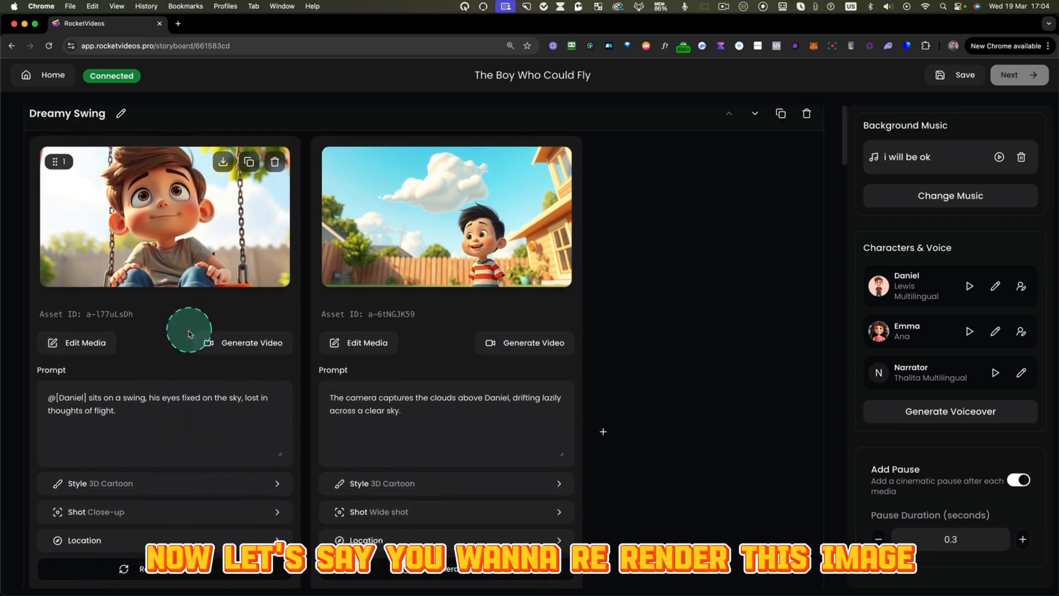
scroll(189, 334, down, 1)
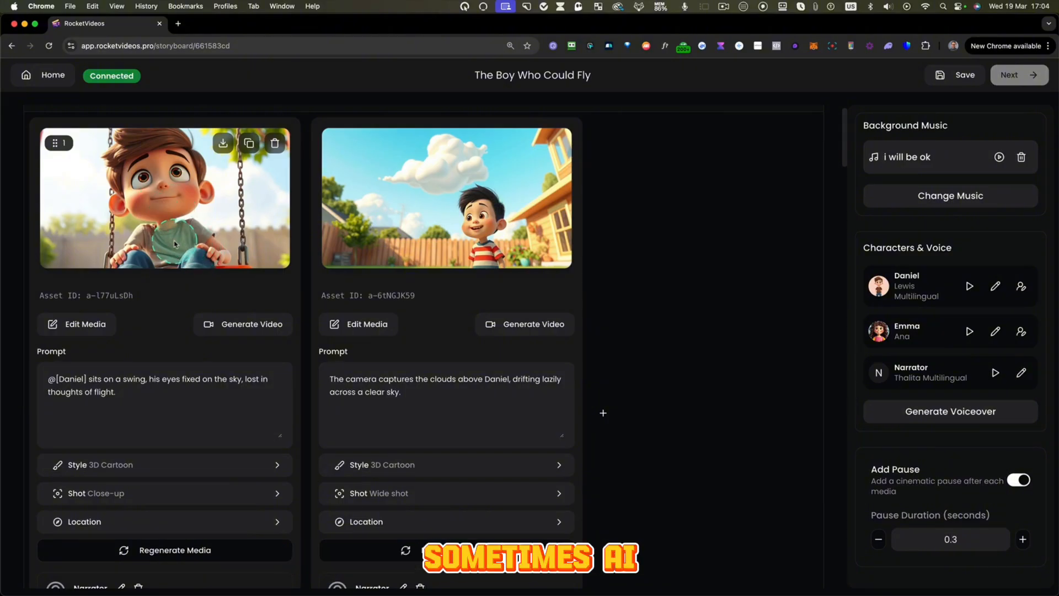
scroll(157, 307, up, 1)
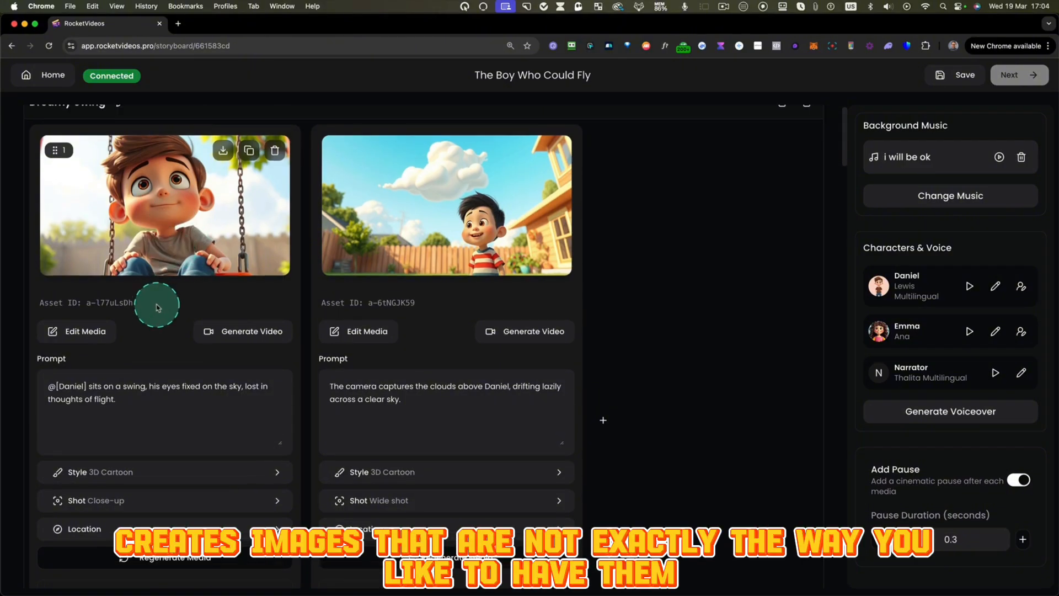
- Change the first Dreamy Swing image's prompt from sitting to "stand on a swing"
scroll(154, 279, down, 1)
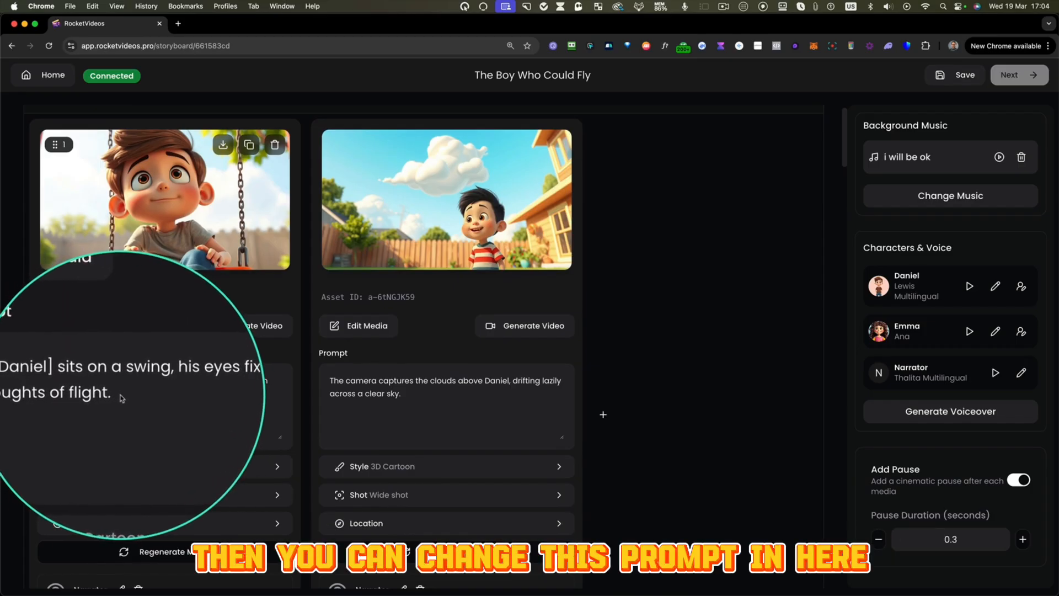
click(153, 396)
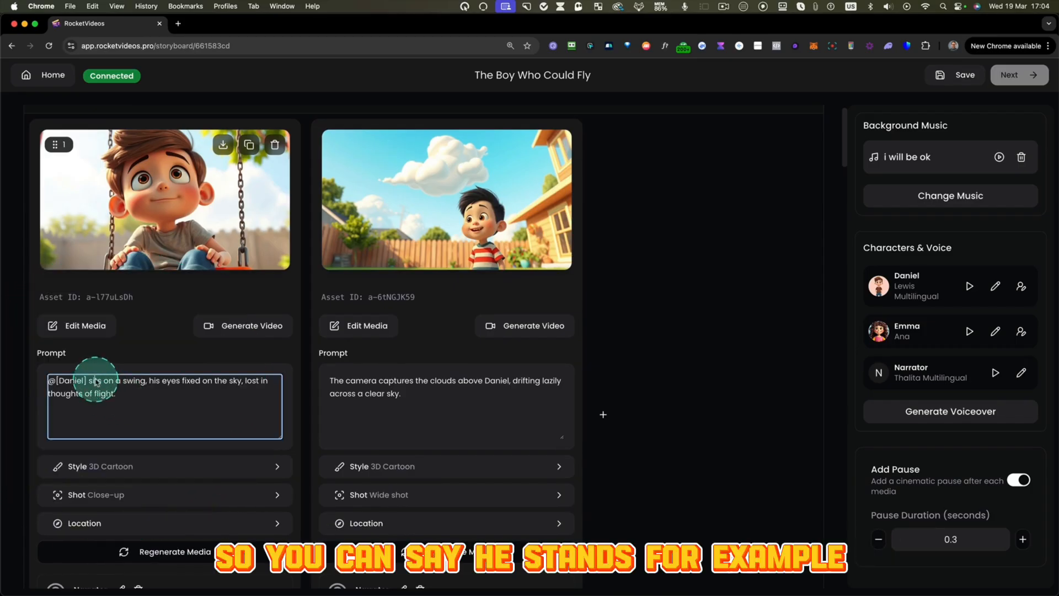
text(nd)
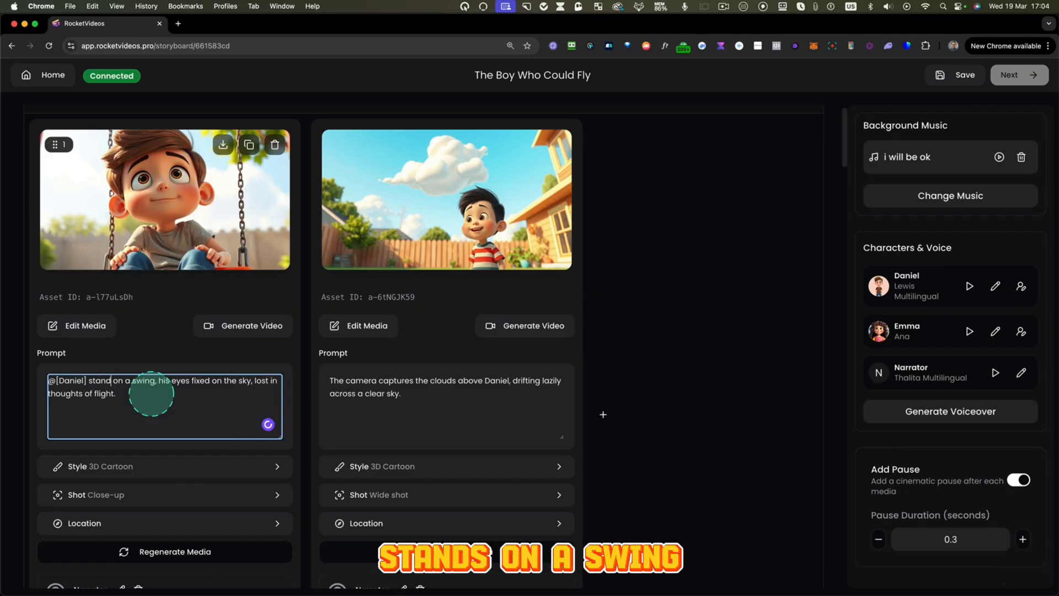
- Set the weather to "Rainy" in the first image's location settings and save the changes
scroll(147, 397, down, 1)
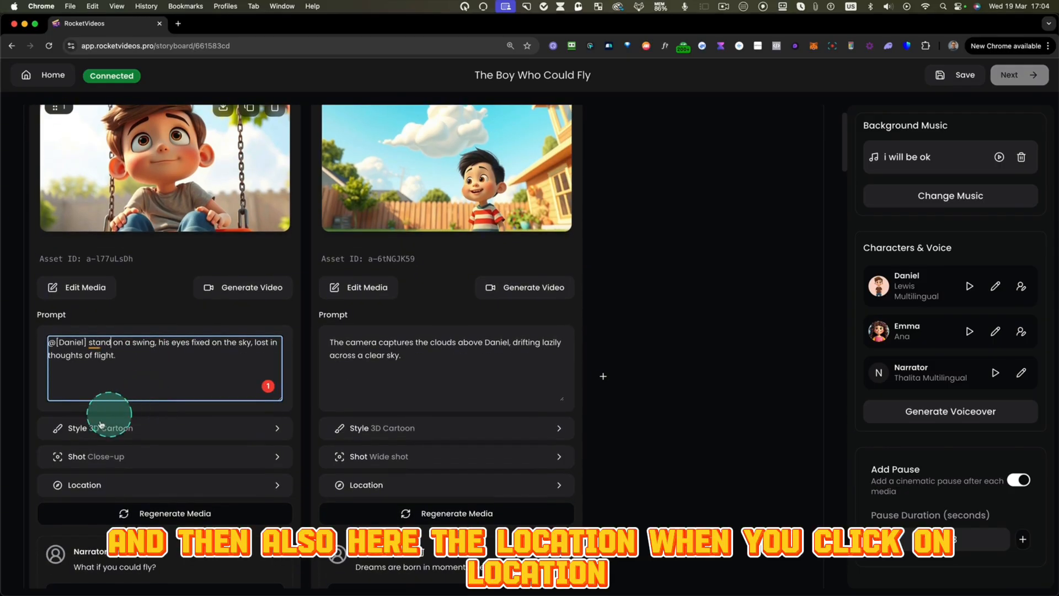
click(88, 485)
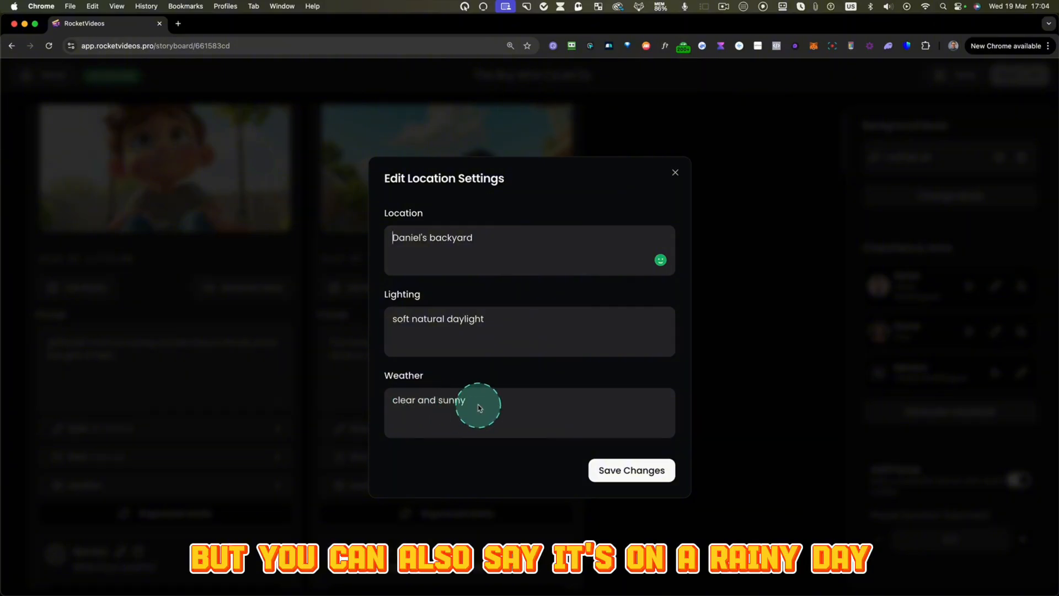
text(in)
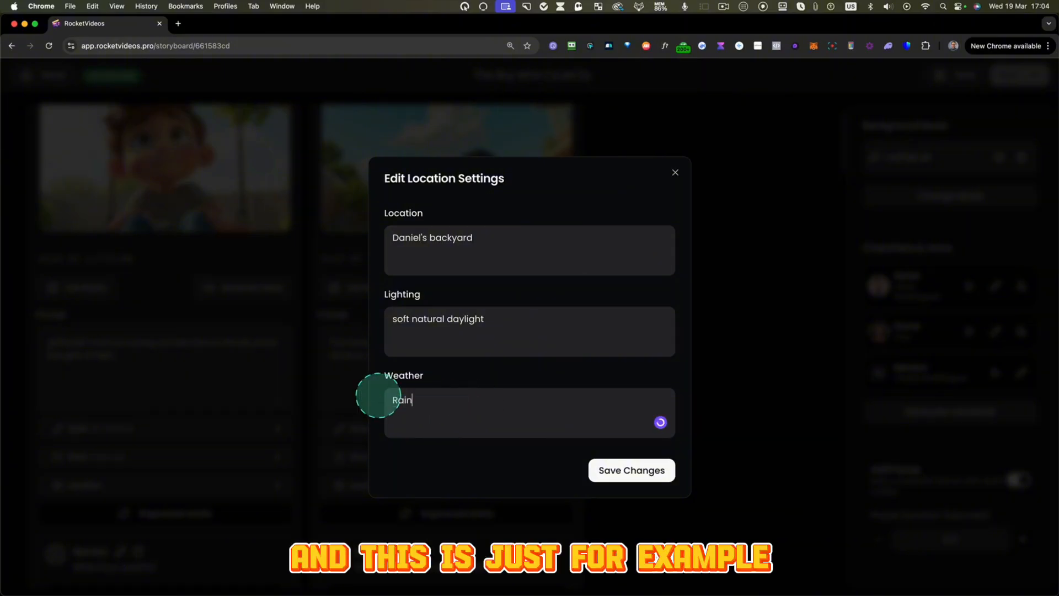
text(y)
click(632, 470)
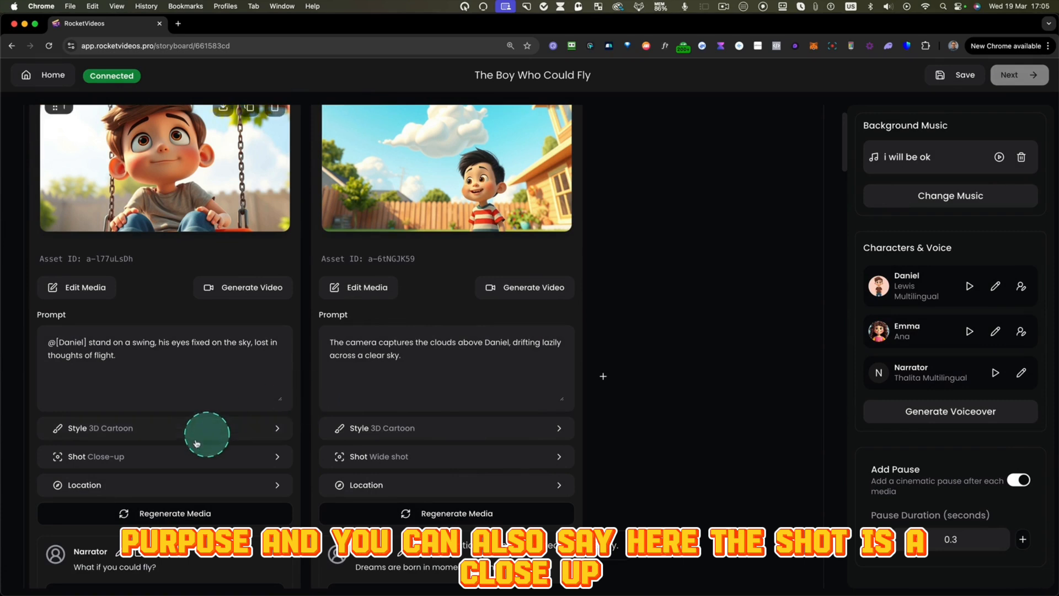
- Set the first image's shot type to Medium Shot and regenerate its media
click(90, 458)
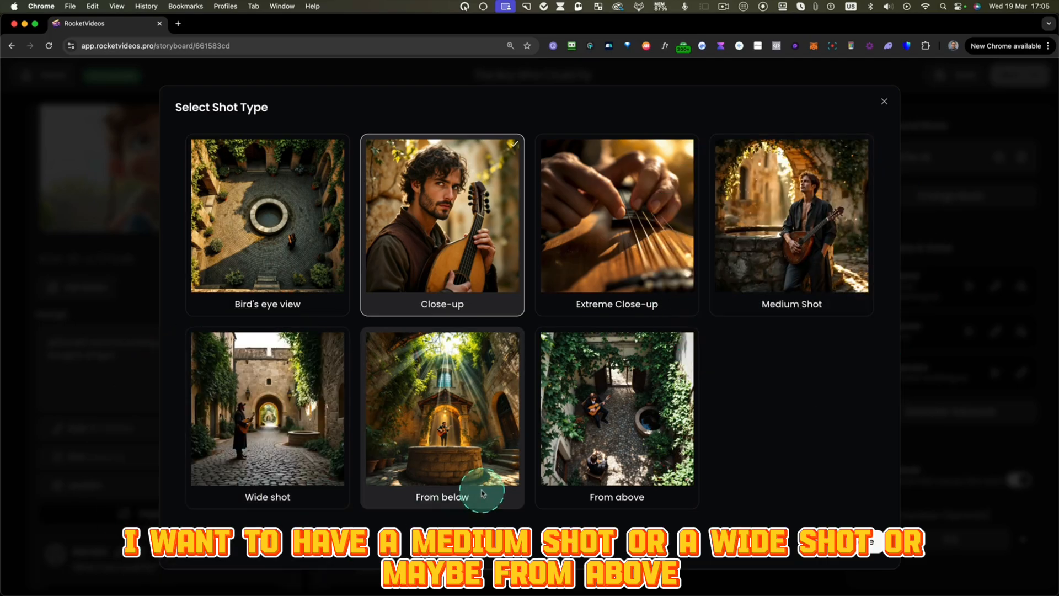
click(808, 185)
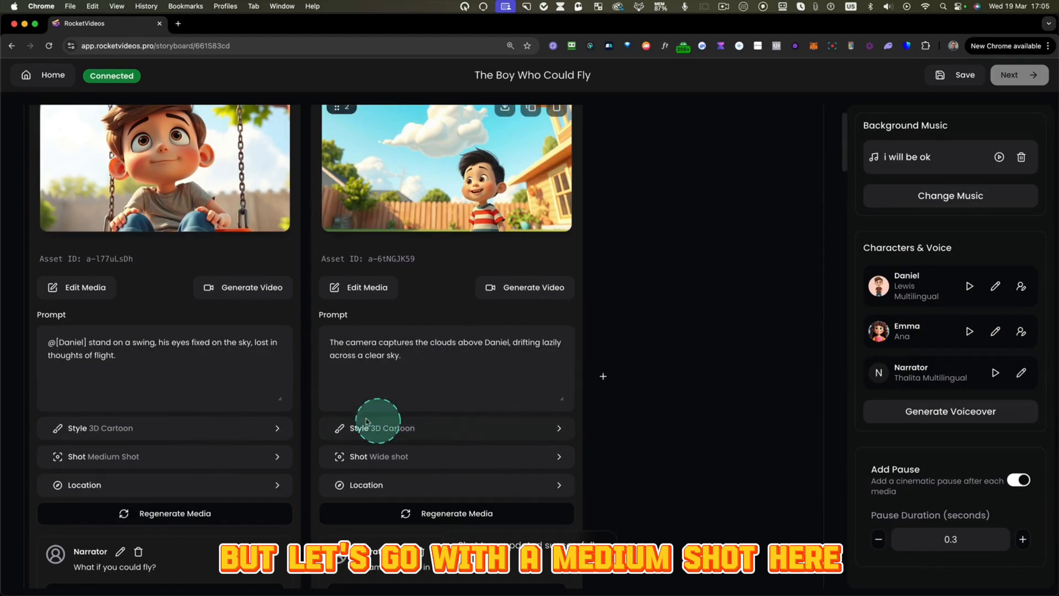
click(157, 513)
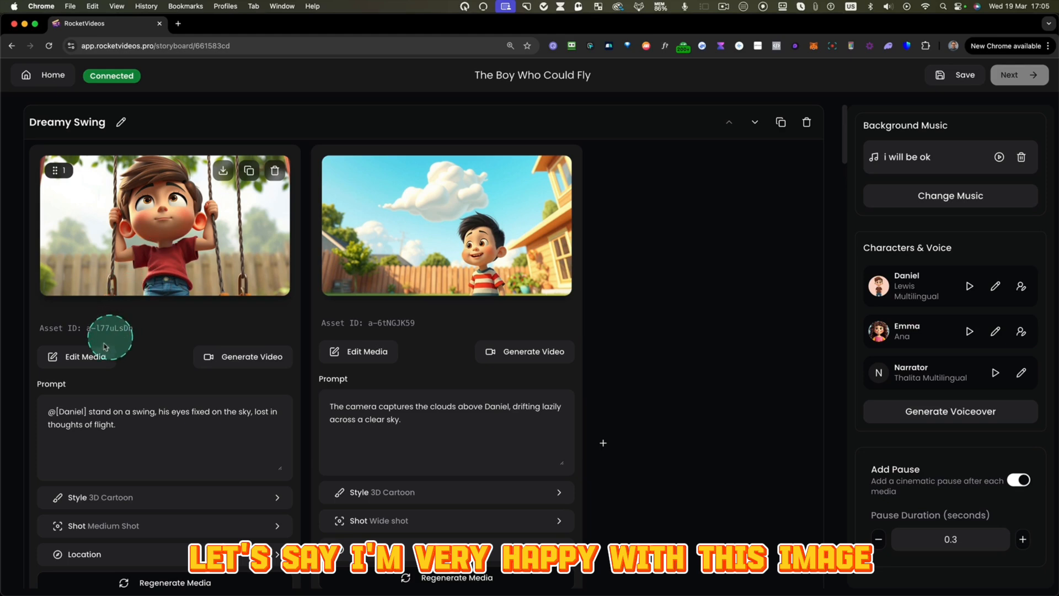
- Erase the extra swing rope beside the boy in the first Dreamy Swing image using Generative Fill with a 35px brush
click(111, 359)
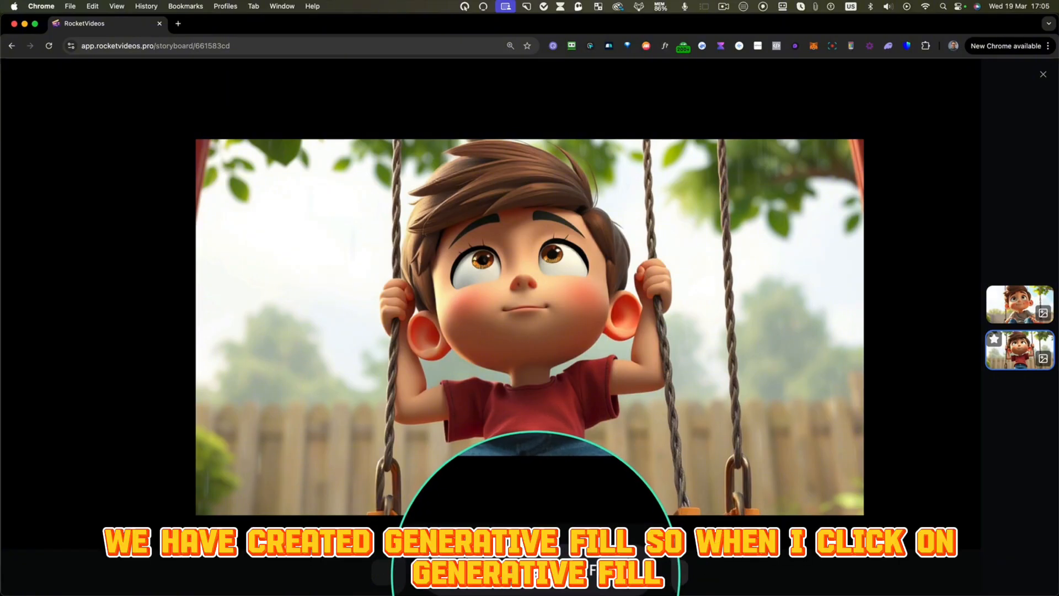
click(536, 574)
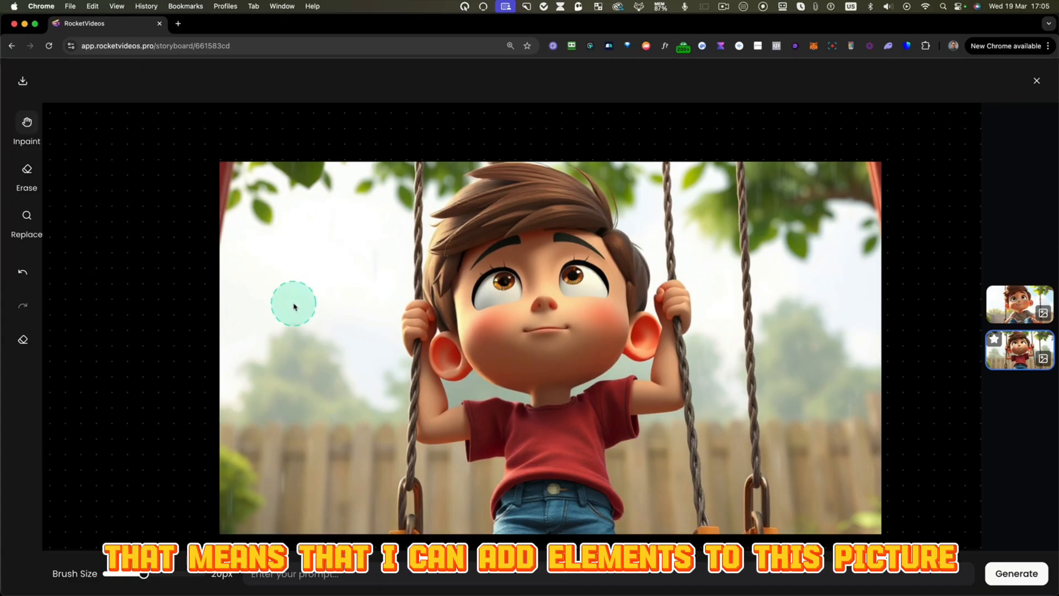
click(27, 171)
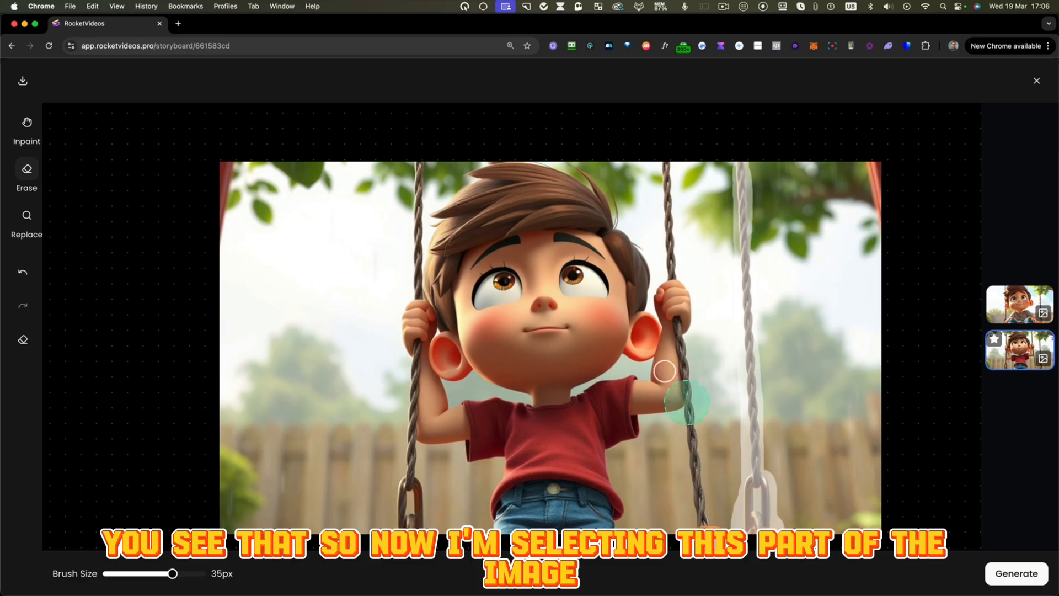
click(1017, 573)
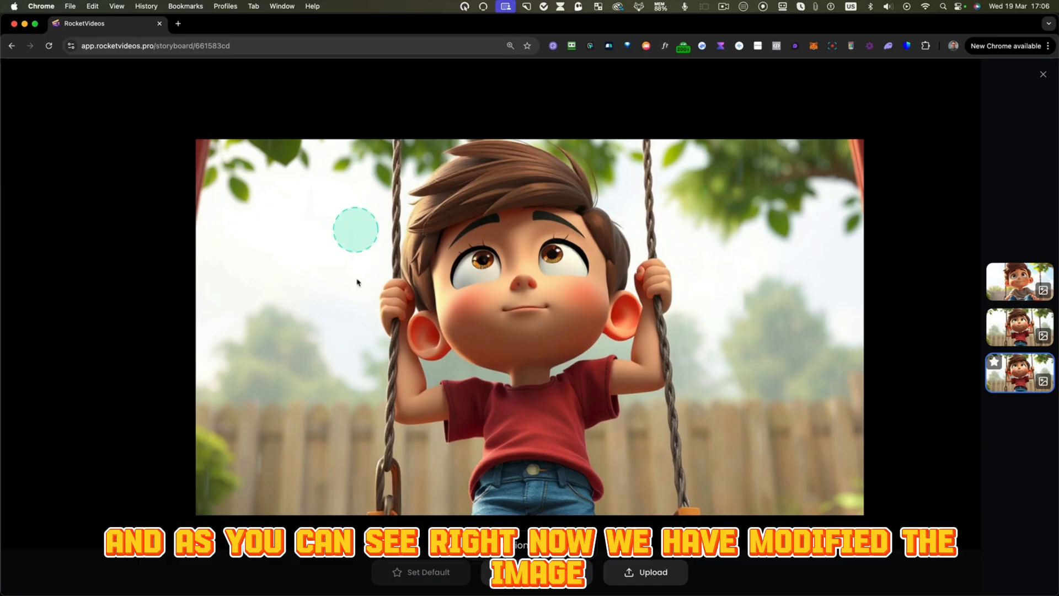
- Compare the original, regenerated and erased versions of the first Dreamy Swing image
drag(973, 246, 1058, 422)
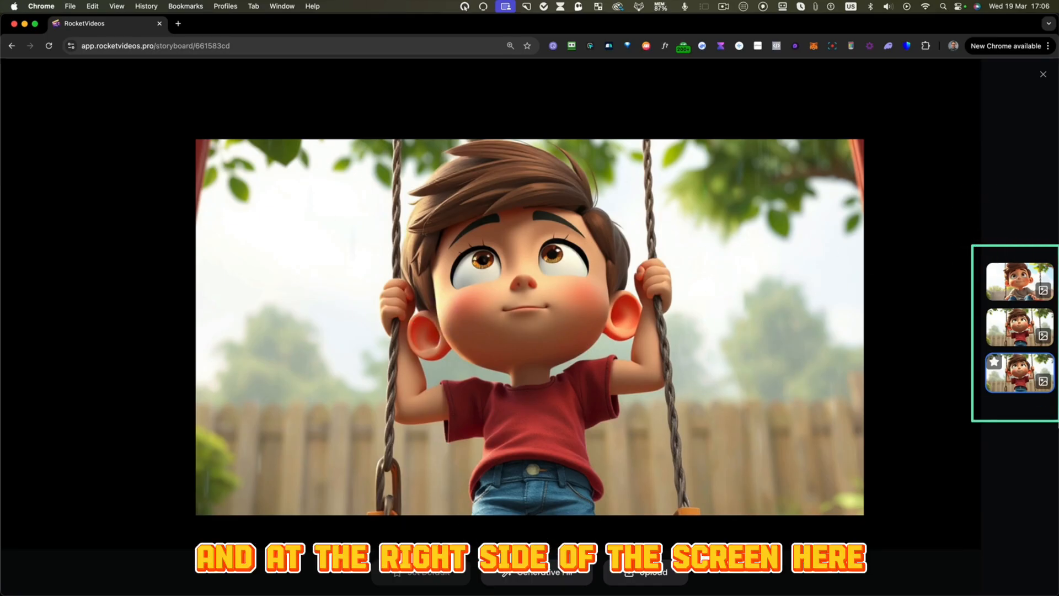
click(1022, 330)
click(1028, 286)
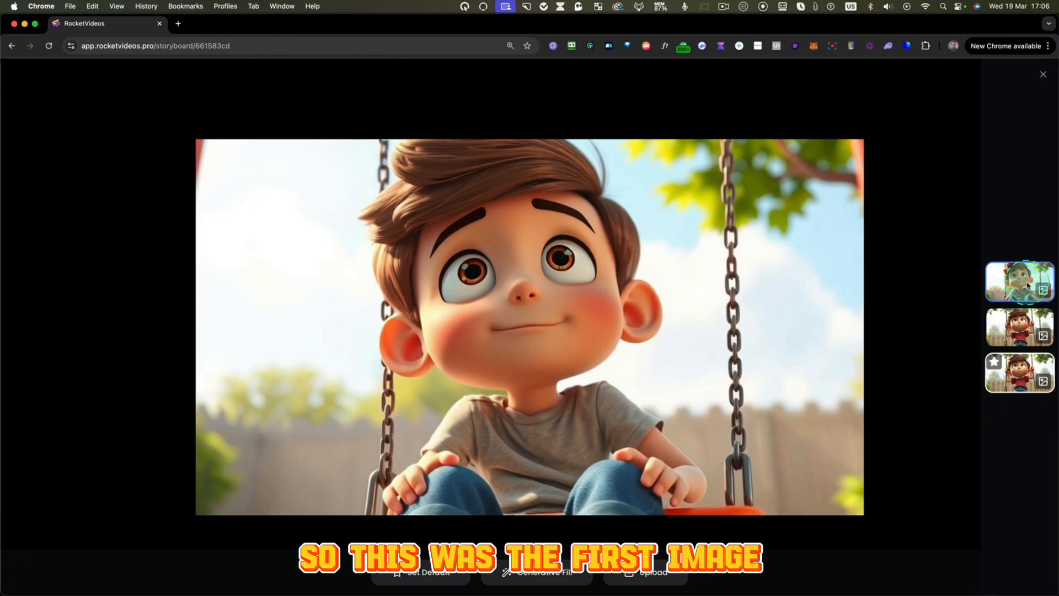
click(1020, 329)
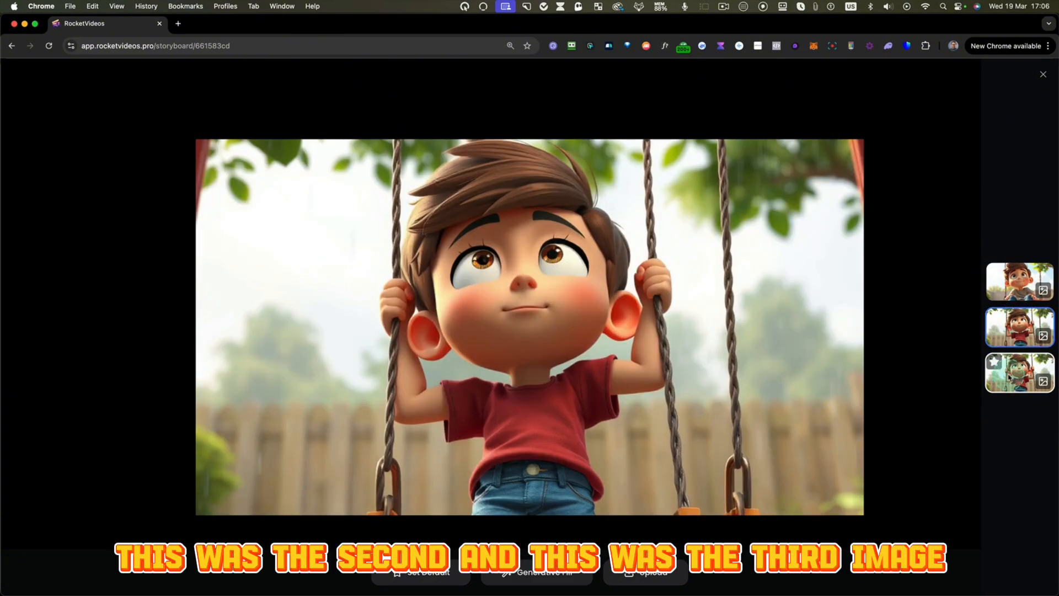
click(1010, 377)
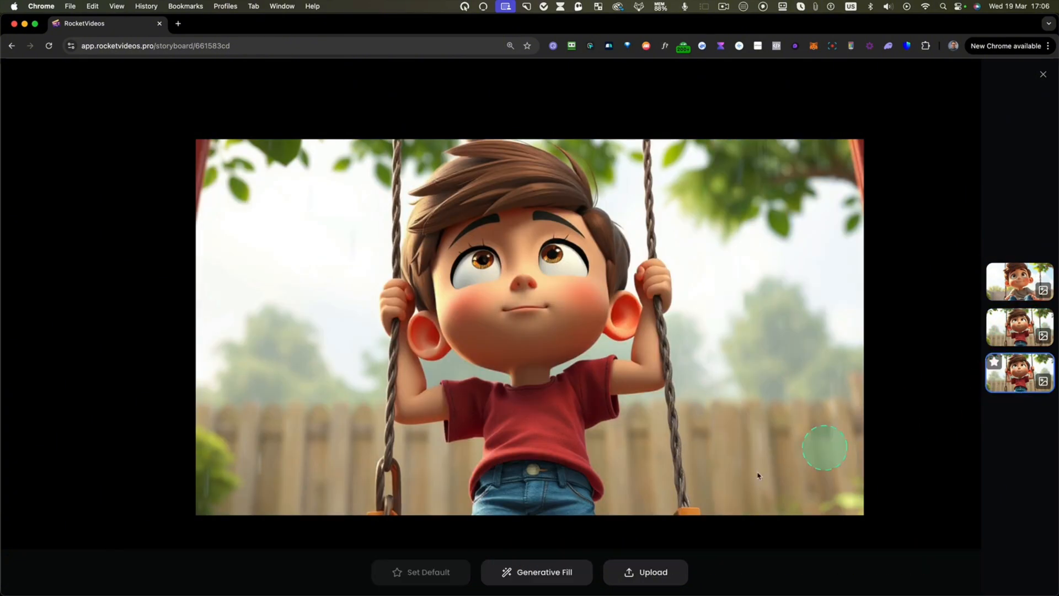
- Inpaint "A yellow bright sun" into the upper-left background of the latest swing image with a 41px brush, and close the media editor
click(549, 574)
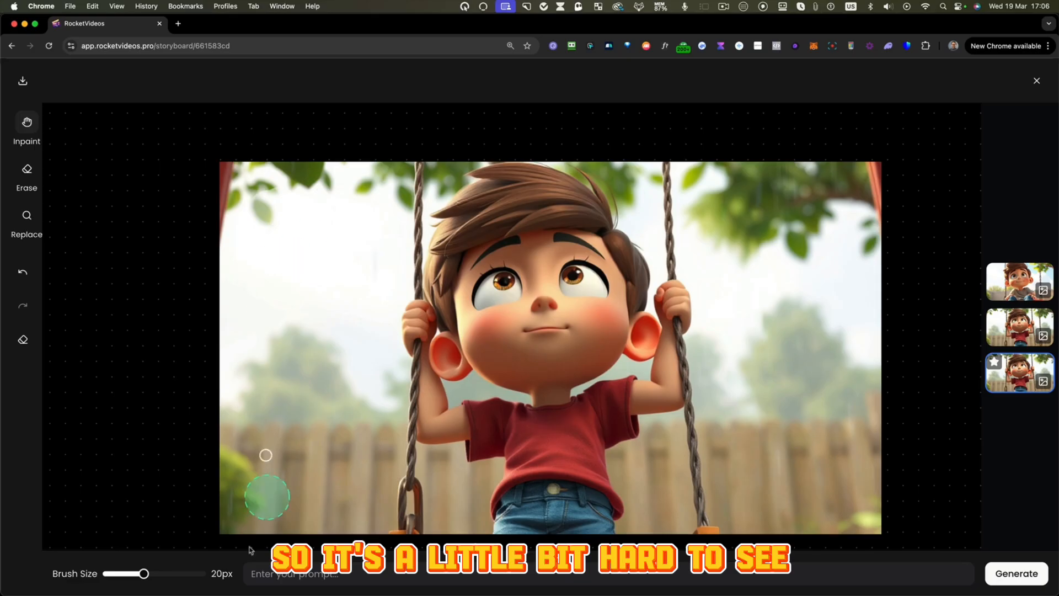
drag(144, 576, 187, 575)
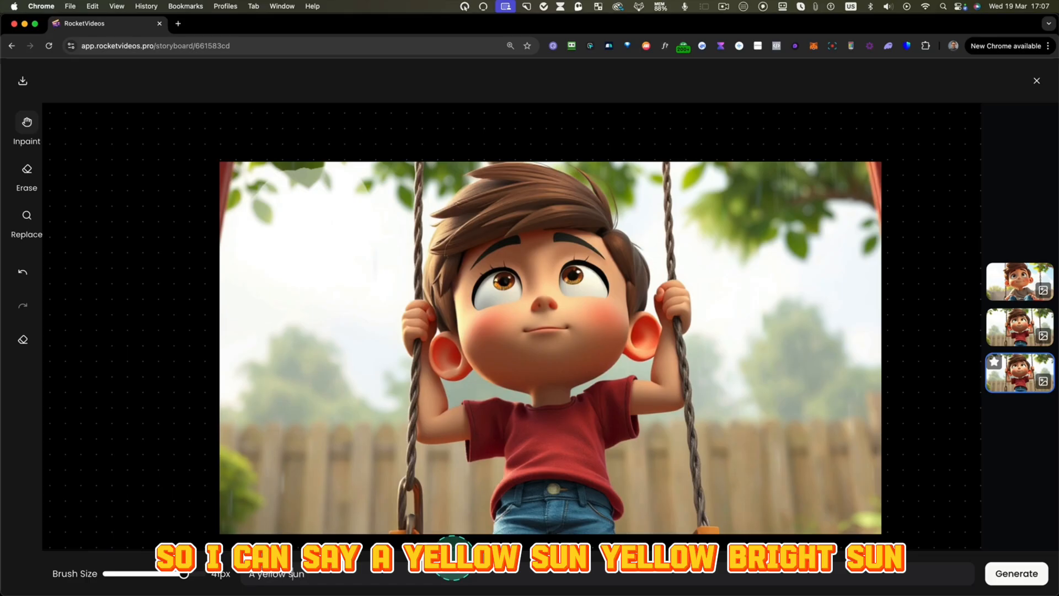
text(right)
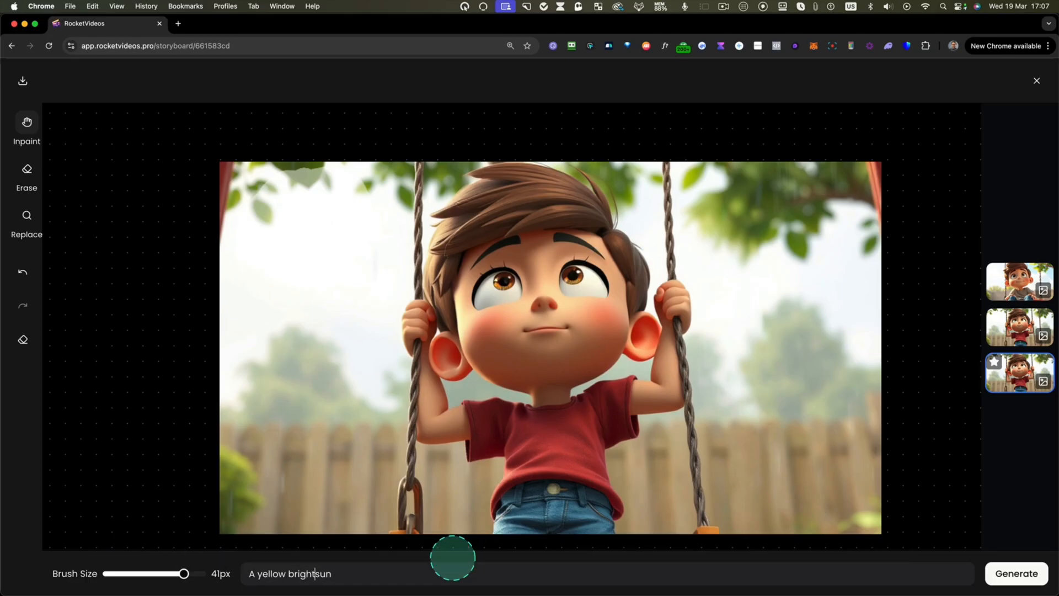
click(1017, 574)
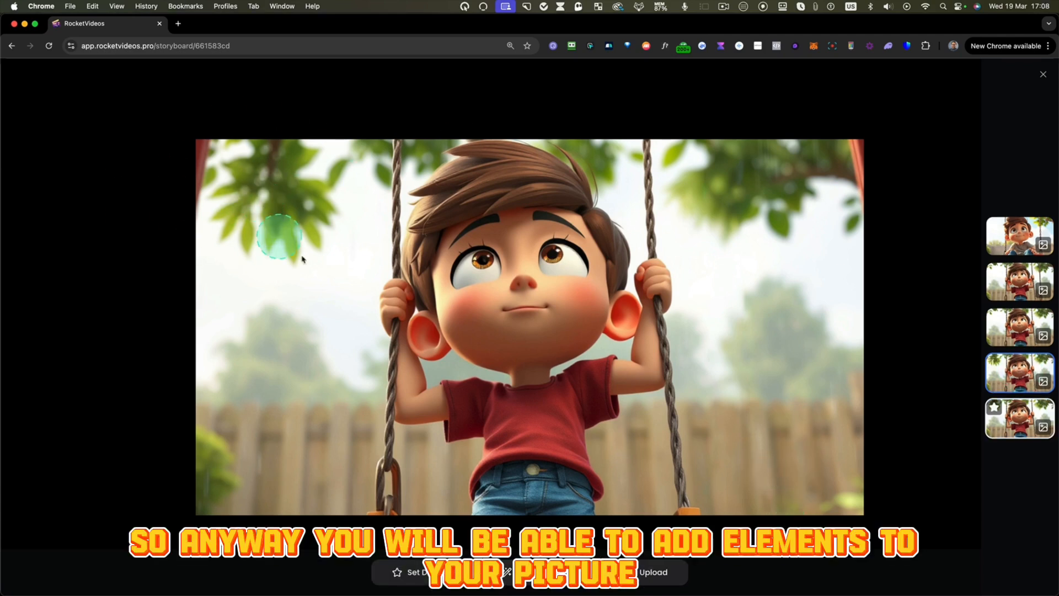
click(1044, 76)
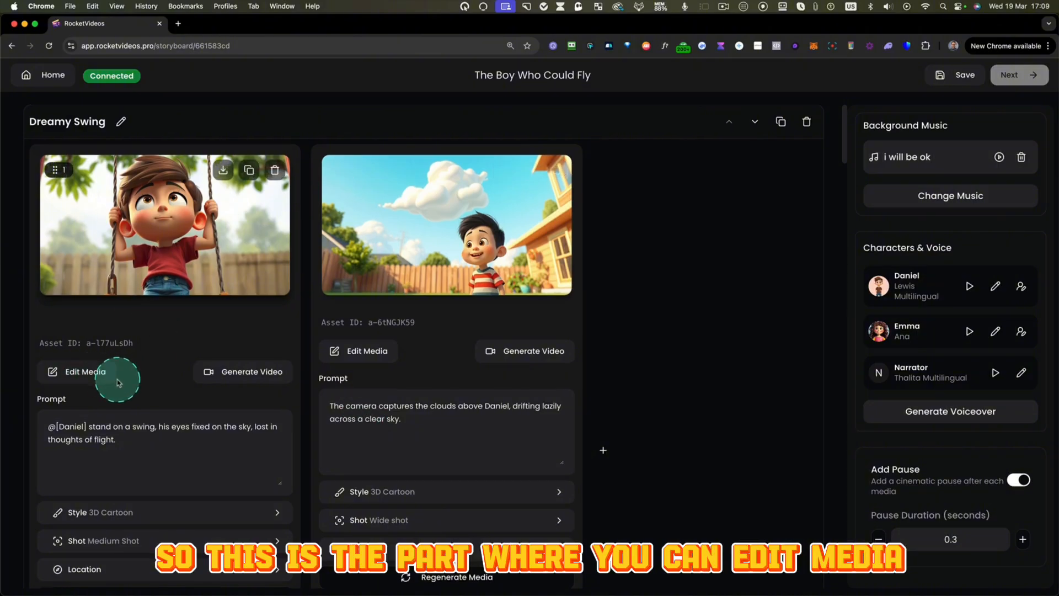
- Generate a video from the second image of the Friendship's Spark scene, the close-up of the girl's face
scroll(117, 381, down, 5)
scroll(117, 382, down, 8)
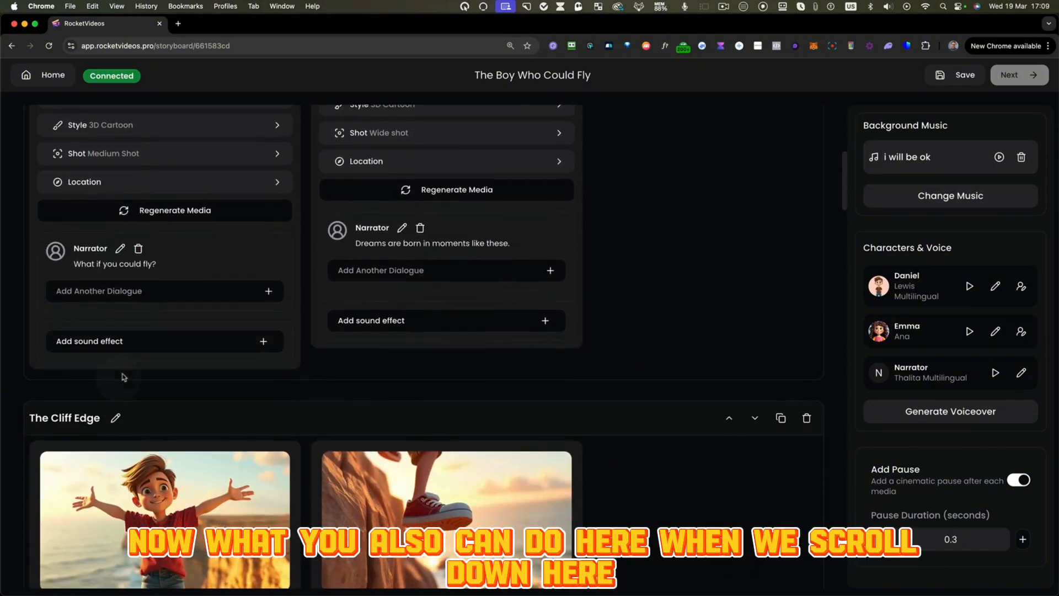
scroll(126, 373, down, 3)
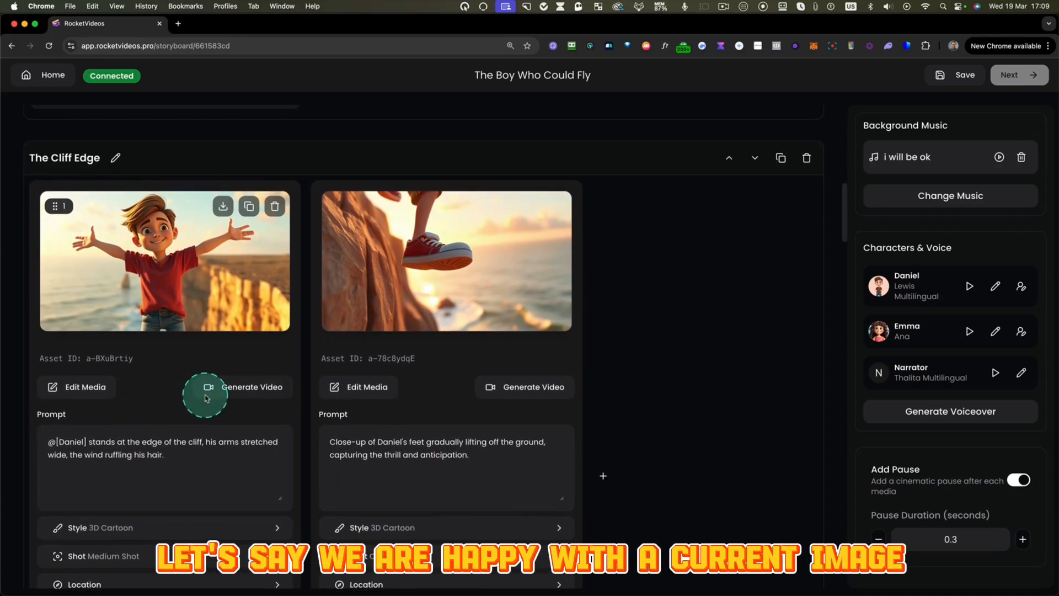
scroll(213, 372, down, 10)
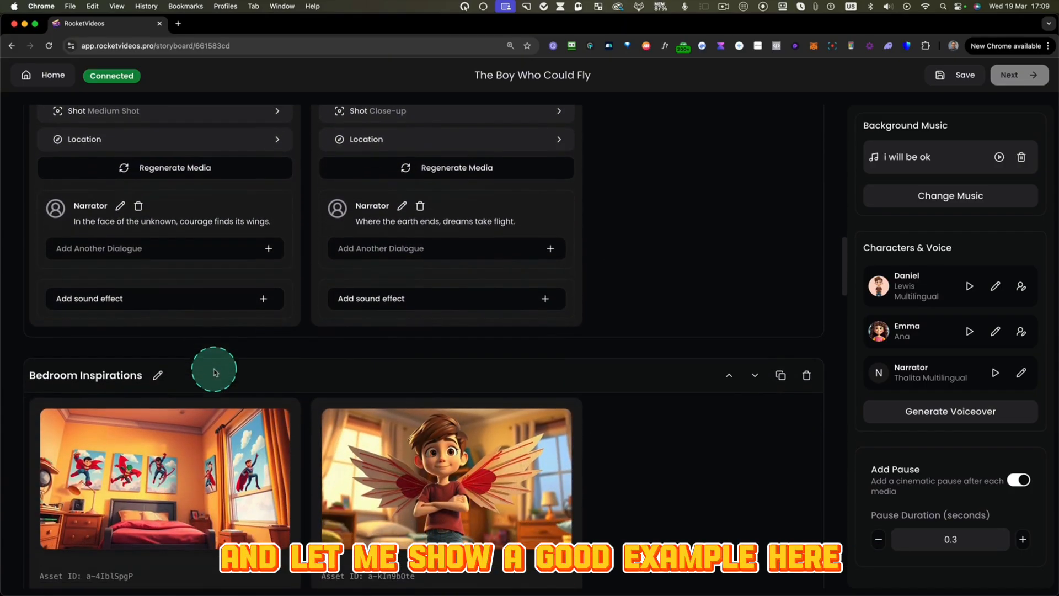
scroll(214, 373, down, 12)
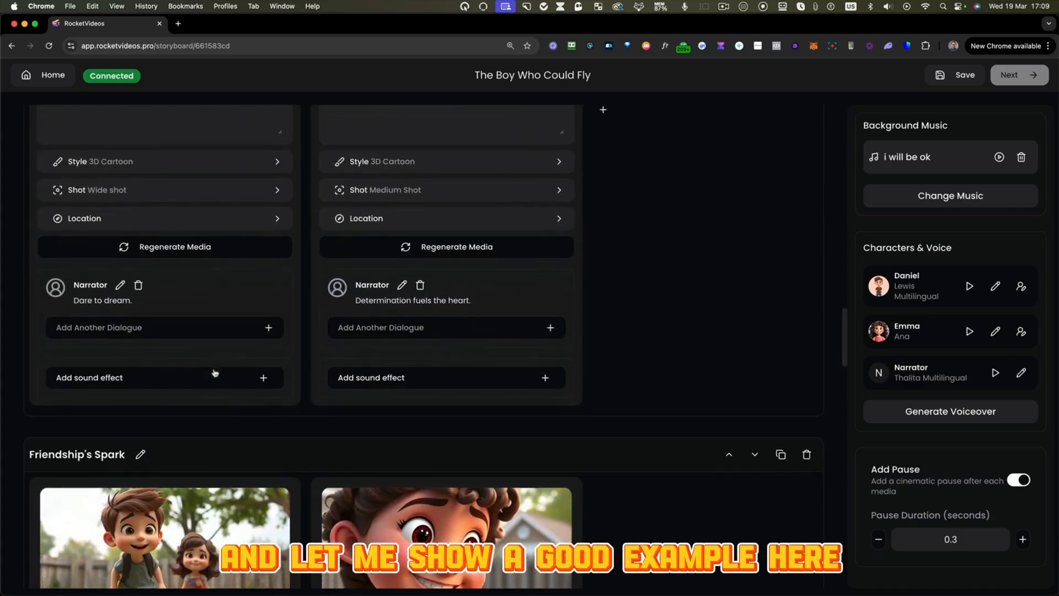
scroll(215, 373, down, 6)
mouse_move(421, 302)
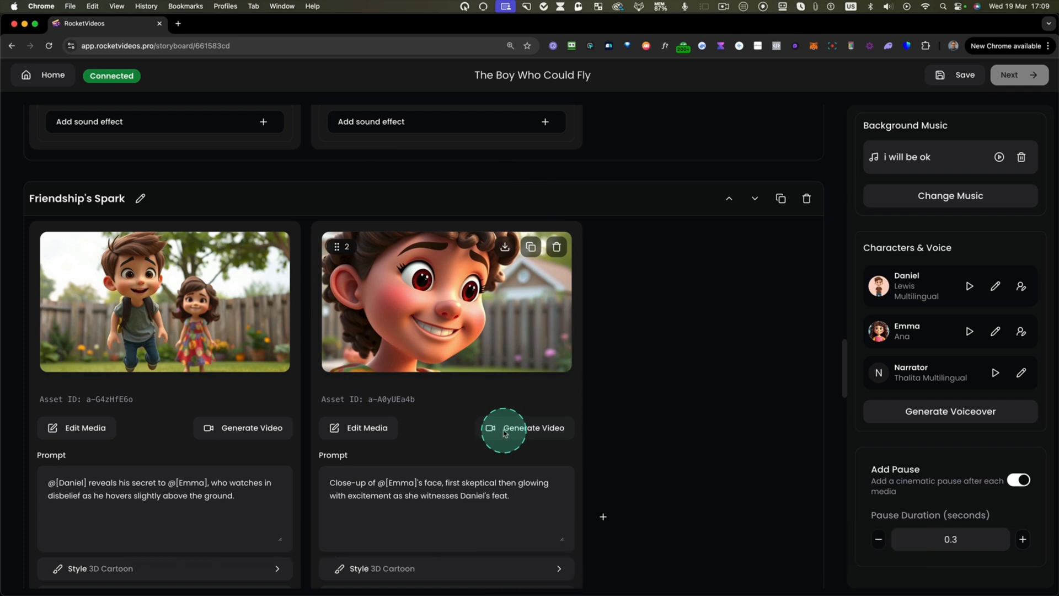
click(523, 432)
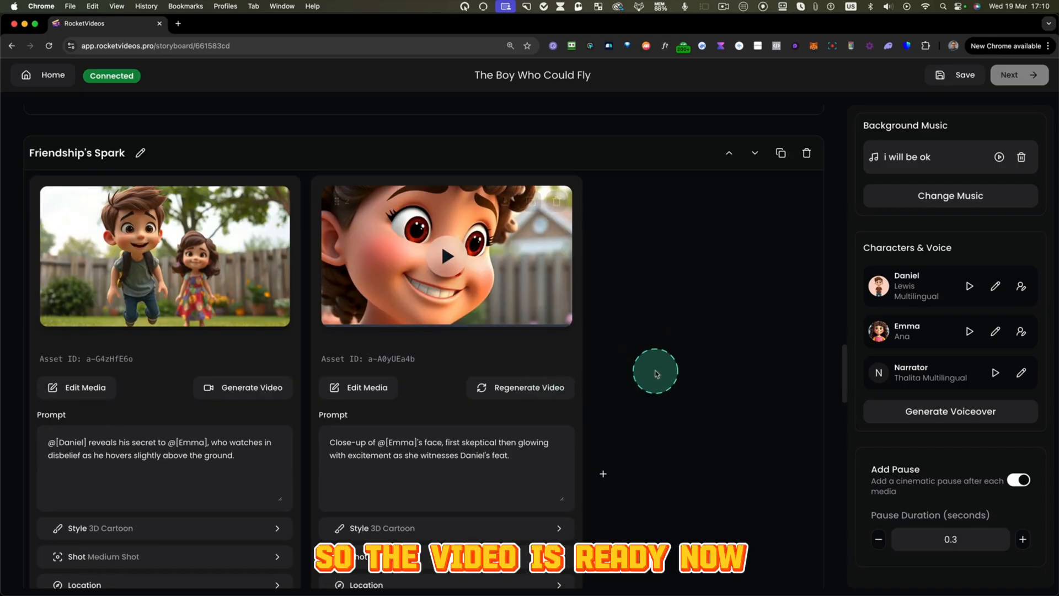
- Play the close-up's generated video in the Friendship's Spark scene and regenerate it
click(448, 256)
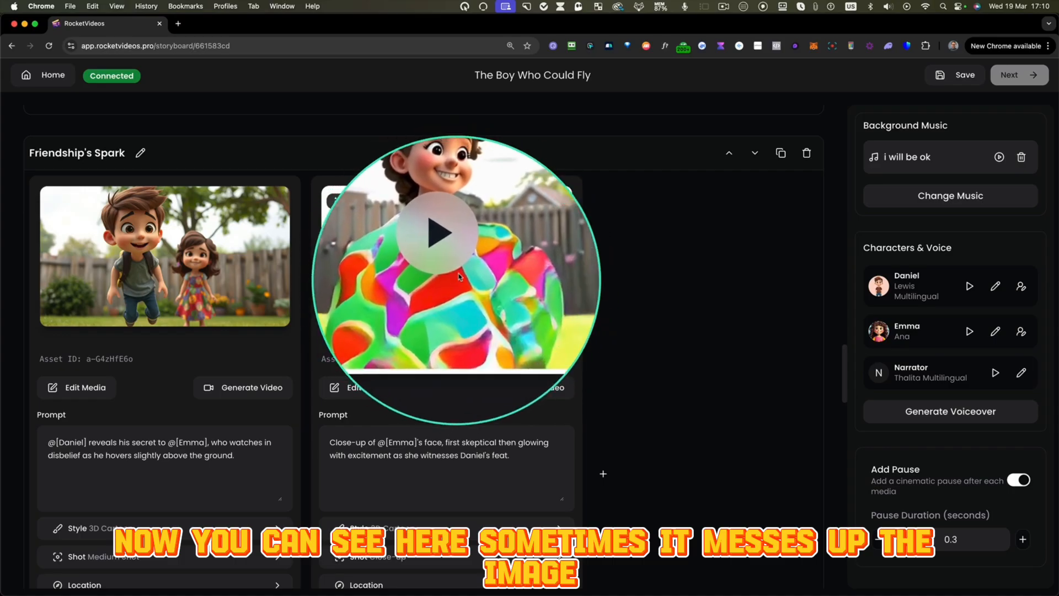
scroll(441, 275, up, 1)
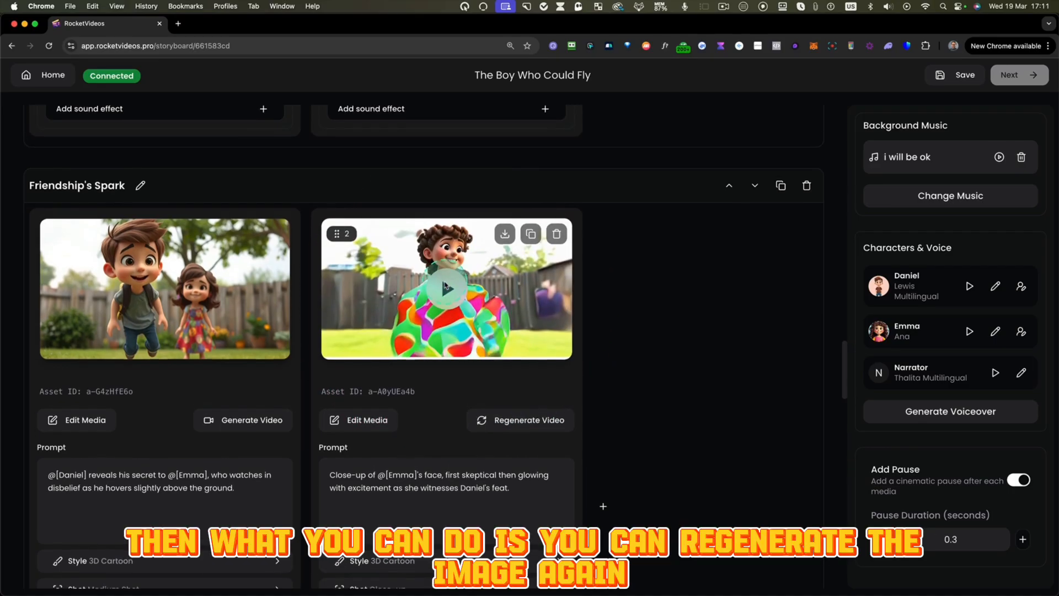
click(525, 424)
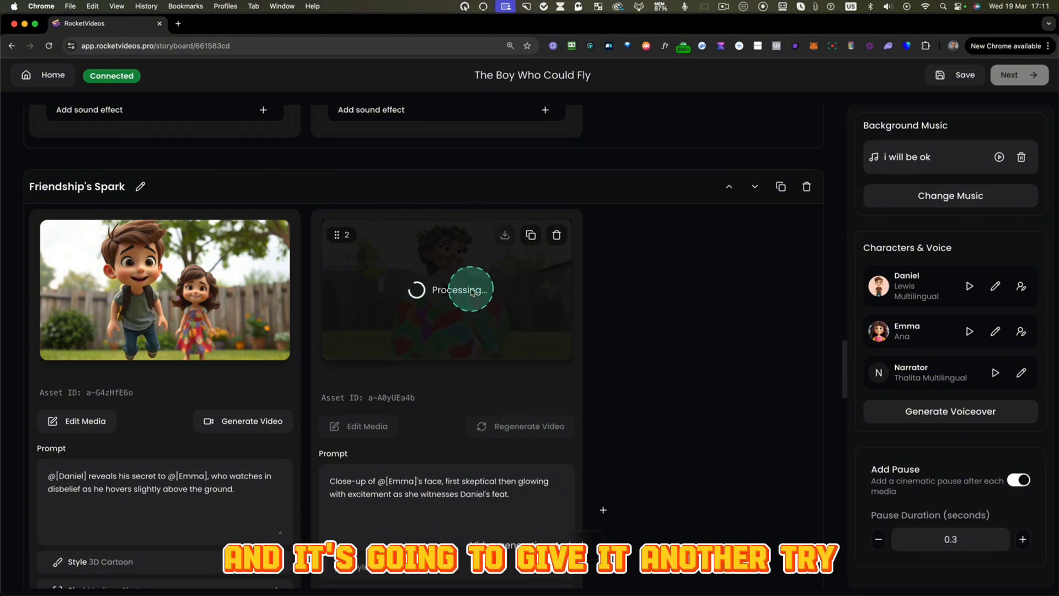
- Play the regenerated close-up video in the Friendship's Spark scene to check its animation, and pause it
scroll(462, 302, down, 1)
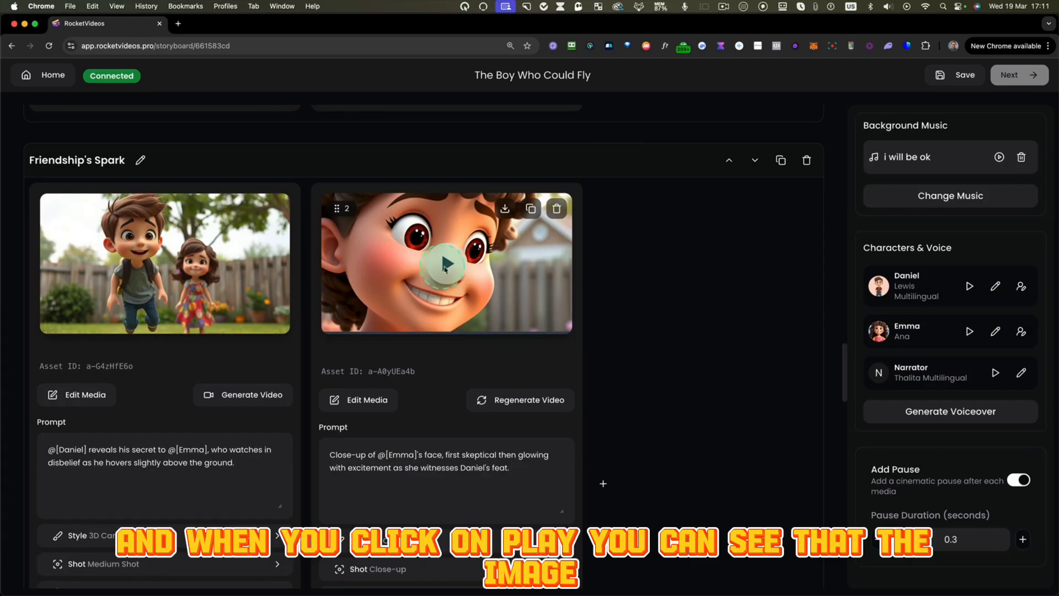
click(447, 264)
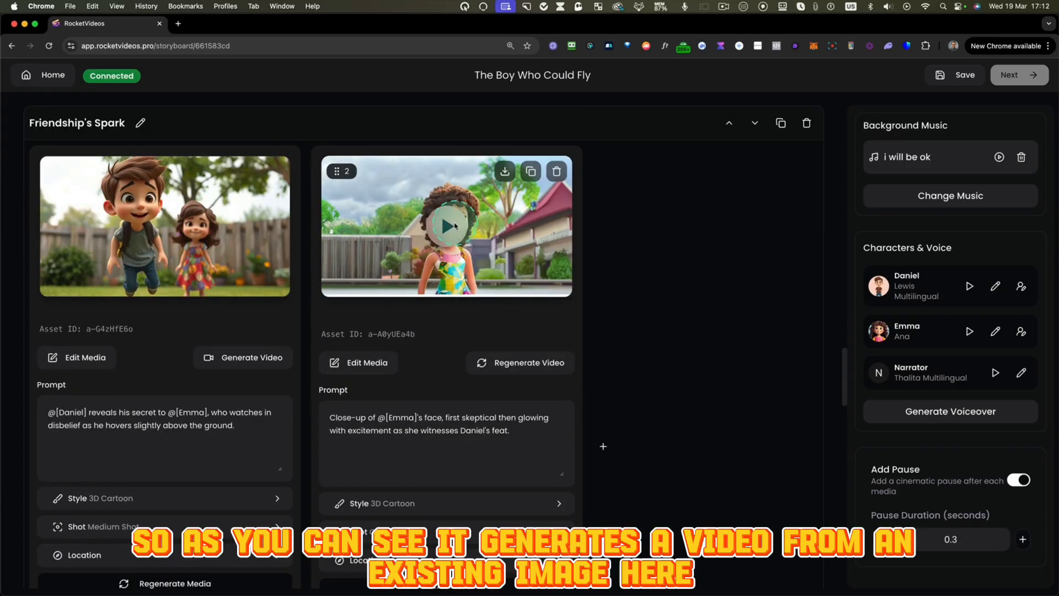
click(449, 226)
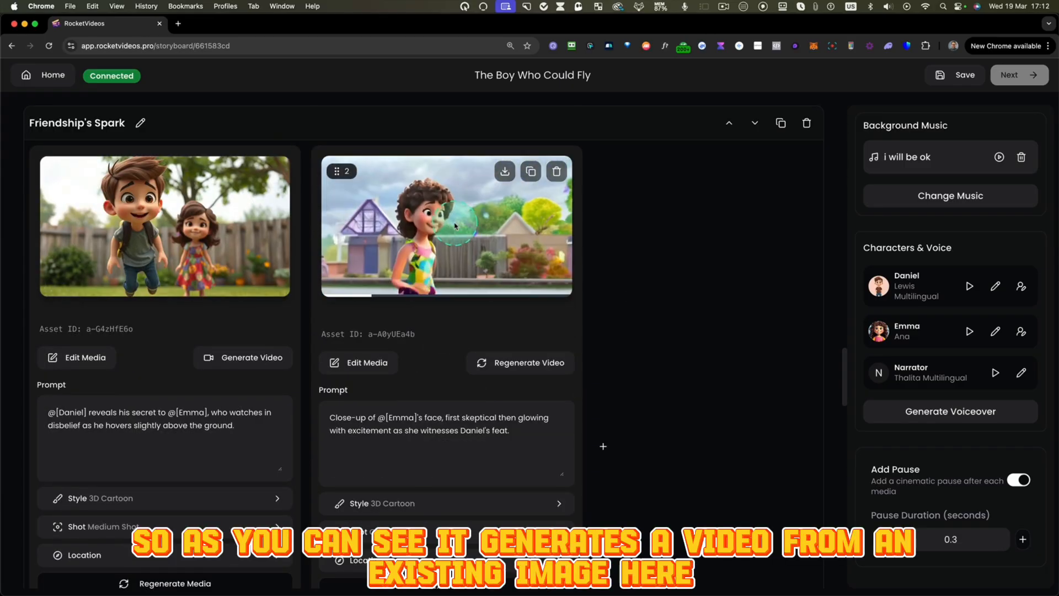
click(486, 246)
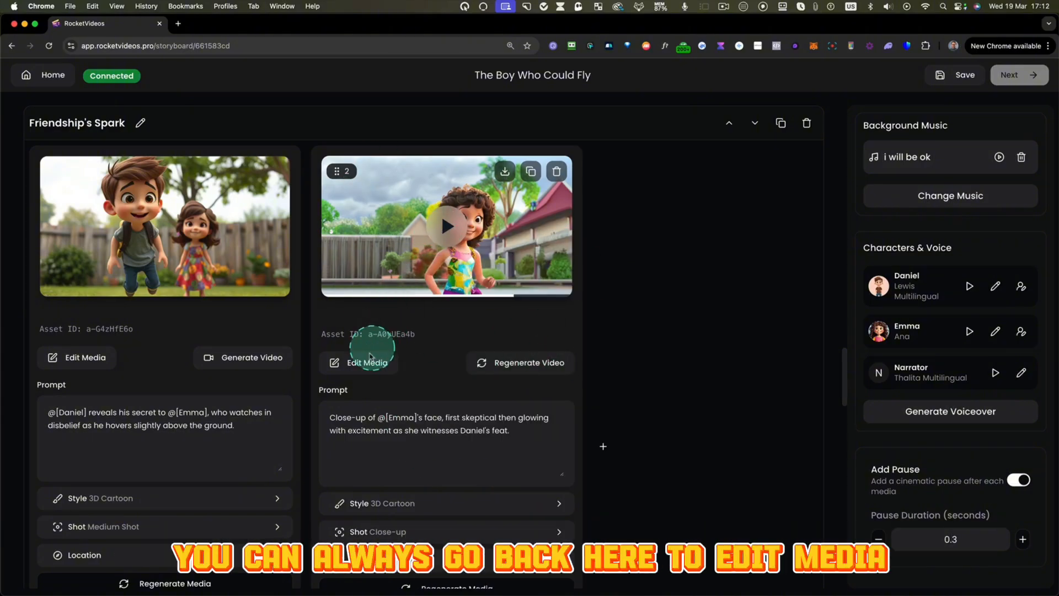
- Set the first saved media version of the Friendship's Spark close-up as its default
click(365, 365)
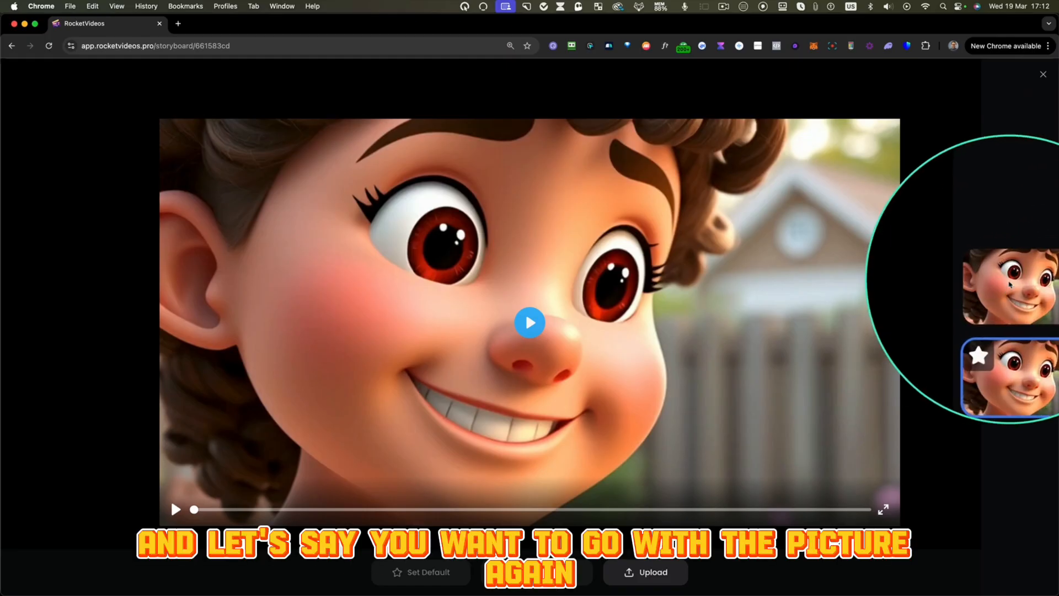
click(1010, 285)
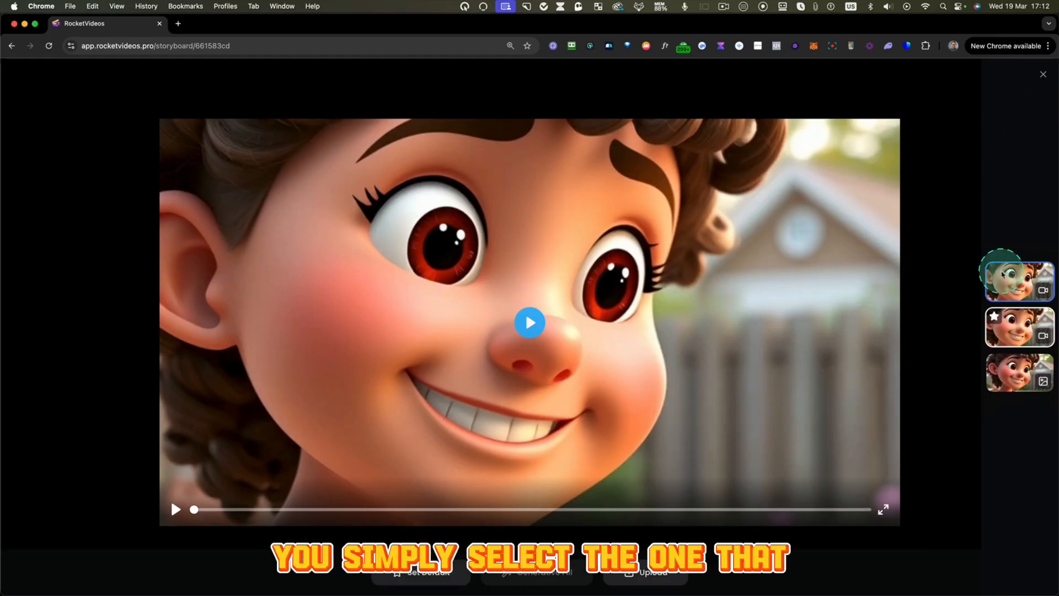
click(435, 571)
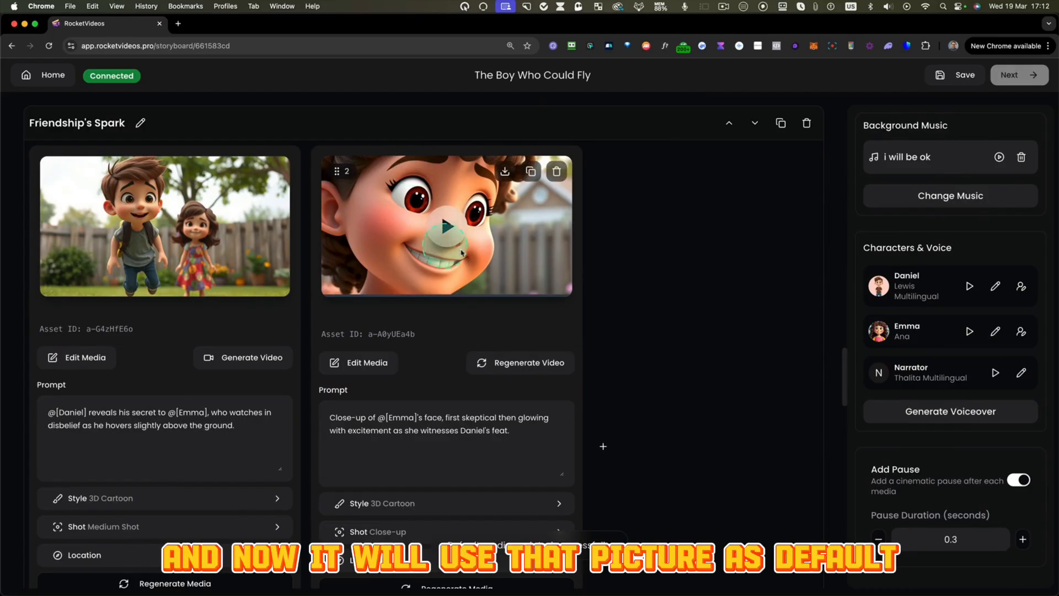
- Review the narrator lines under both Dreamy Swing images
scroll(646, 298, down, 3)
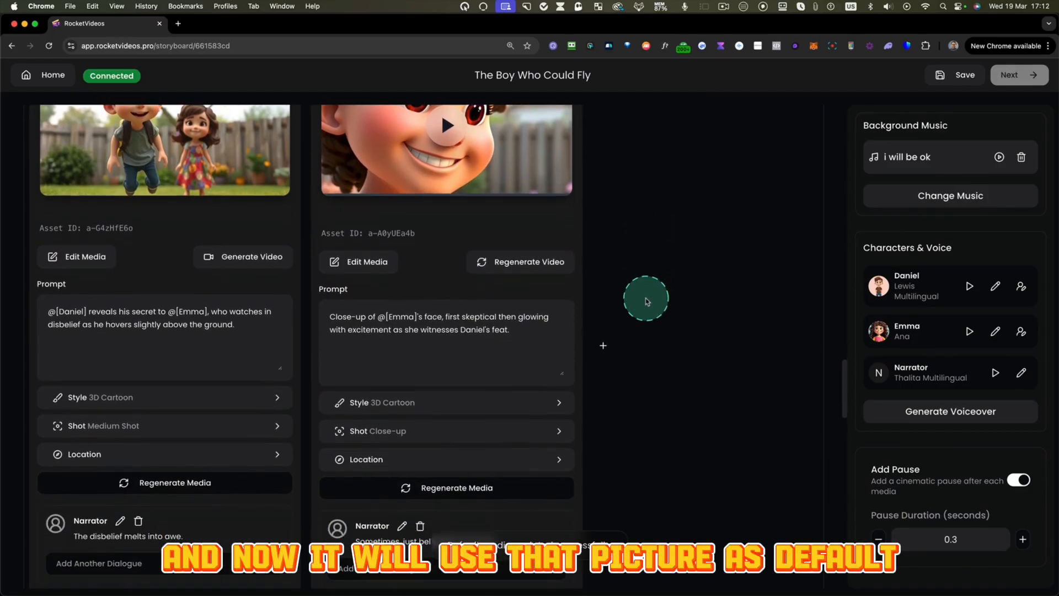
scroll(647, 301, up, 8)
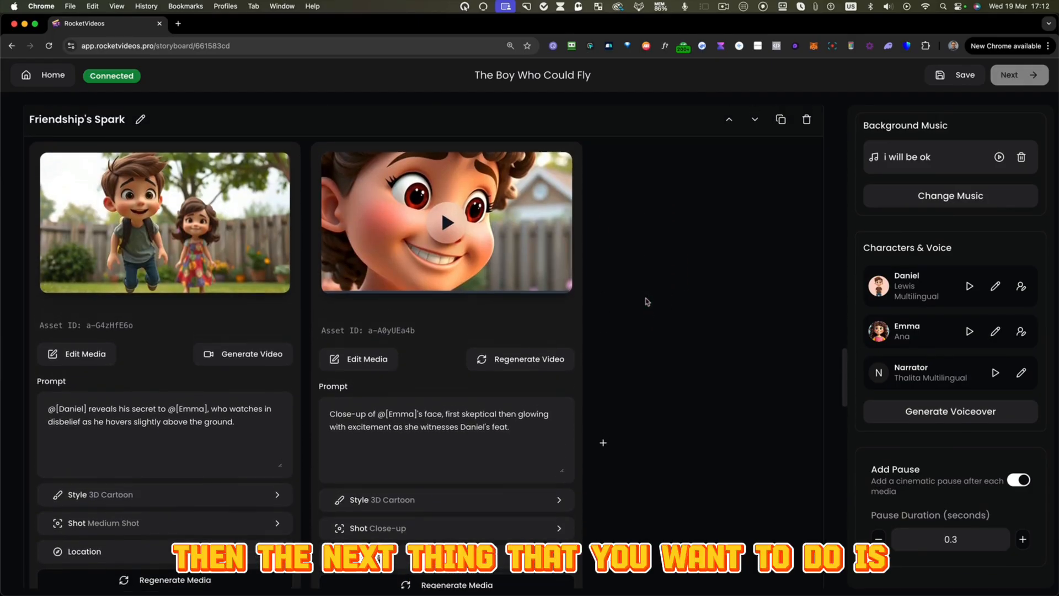
scroll(646, 301, up, 15)
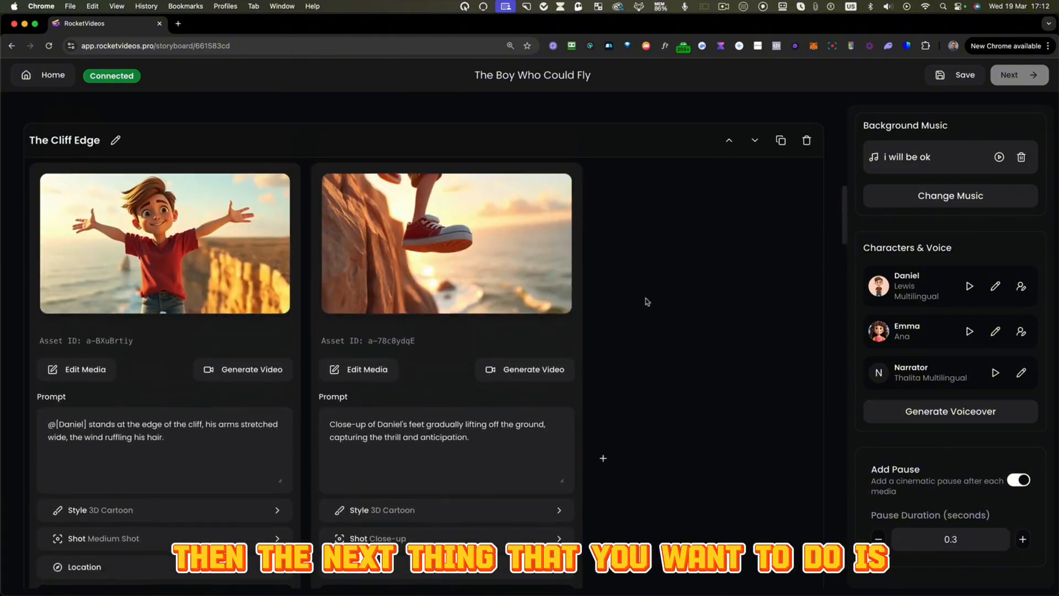
scroll(445, 363, up, 5)
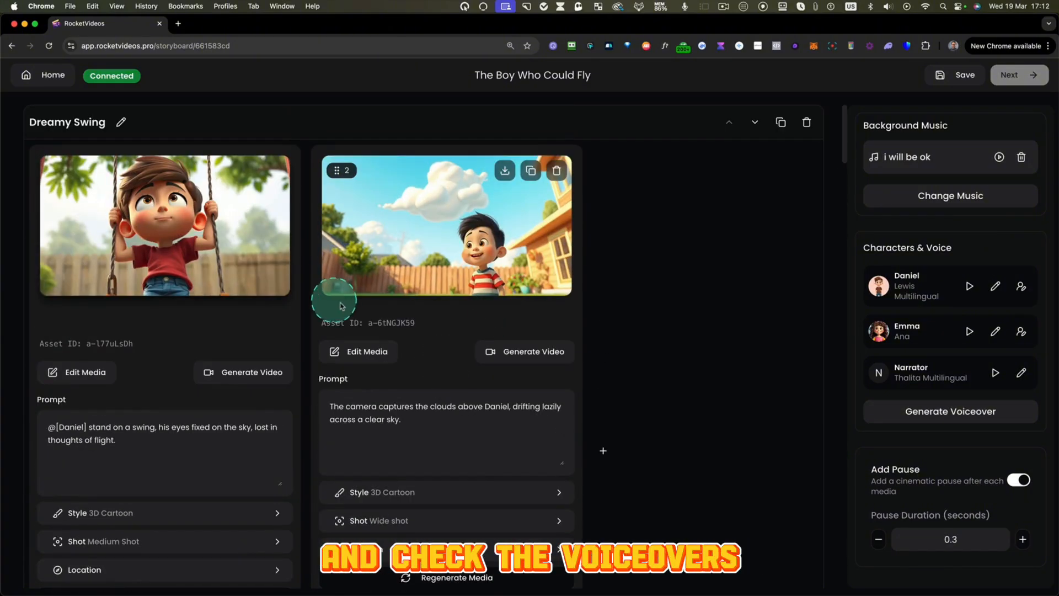
scroll(343, 307, down, 1)
scroll(343, 308, down, 2)
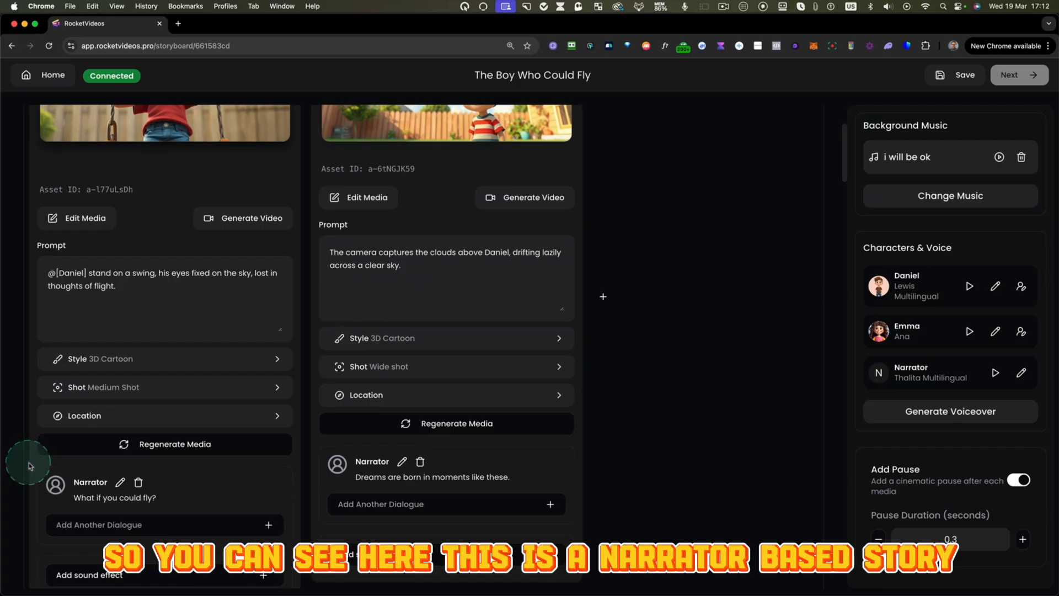
drag(425, 532, 305, 534)
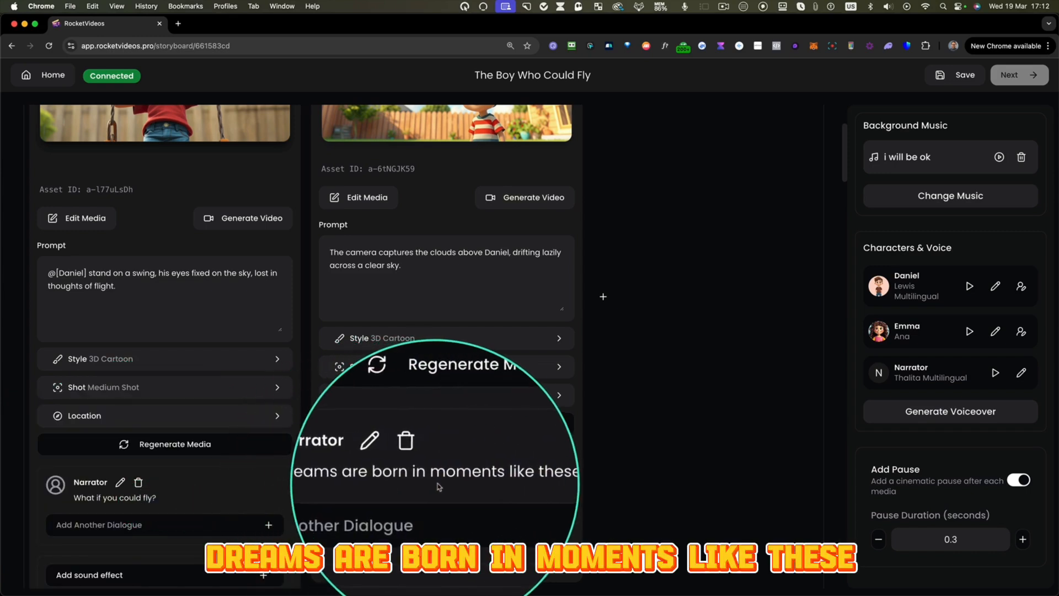
- Look over the Dreamy Swing images, then examine the prompts and narrator lines under both images of The Cliff Edge scene
scroll(467, 486, up, 1)
scroll(468, 486, up, 5)
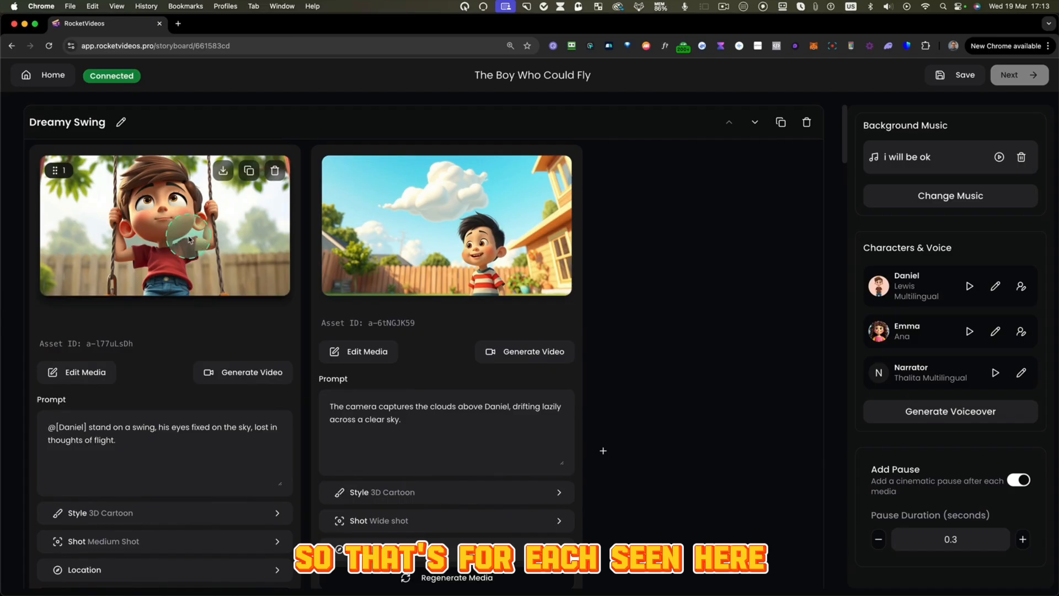
scroll(541, 359, down, 20)
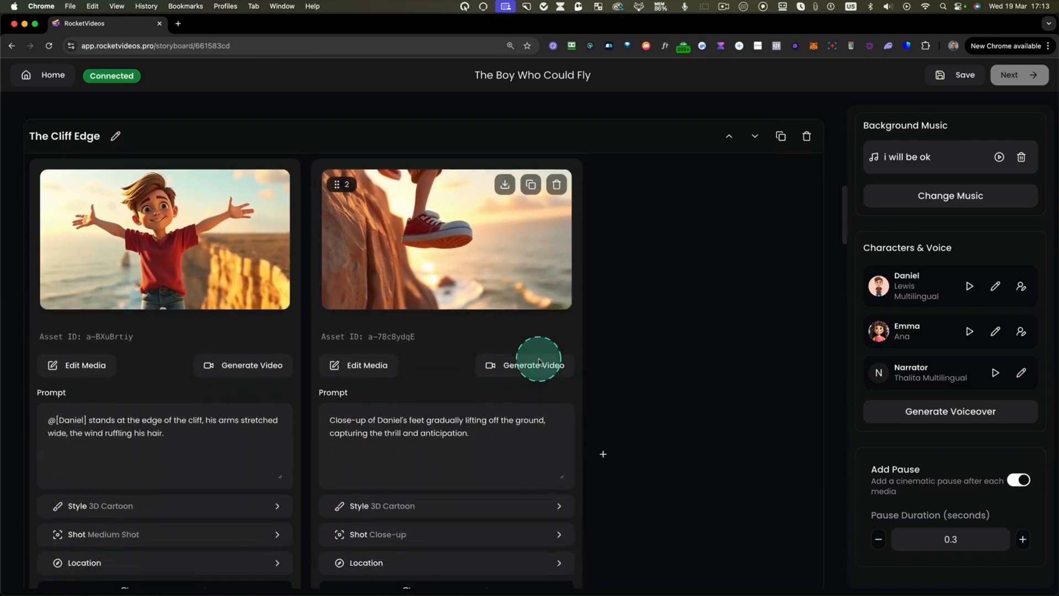
scroll(540, 361, down, 3)
scroll(127, 207, up, 2)
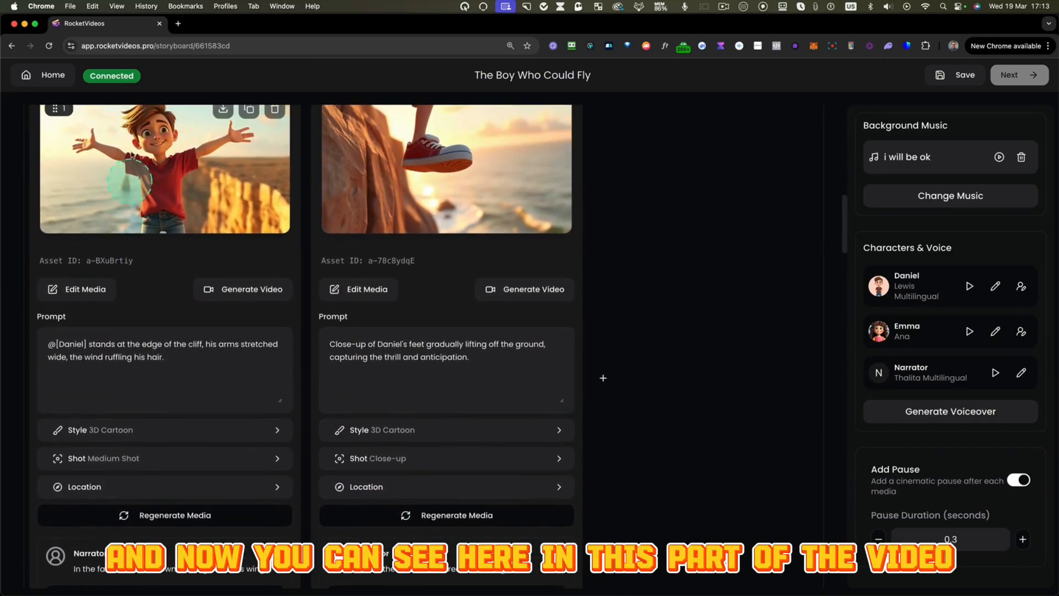
mouse_move(35, 119)
mouse_down()
mouse_move(29, 190)
mouse_move(290, 594)
mouse_up()
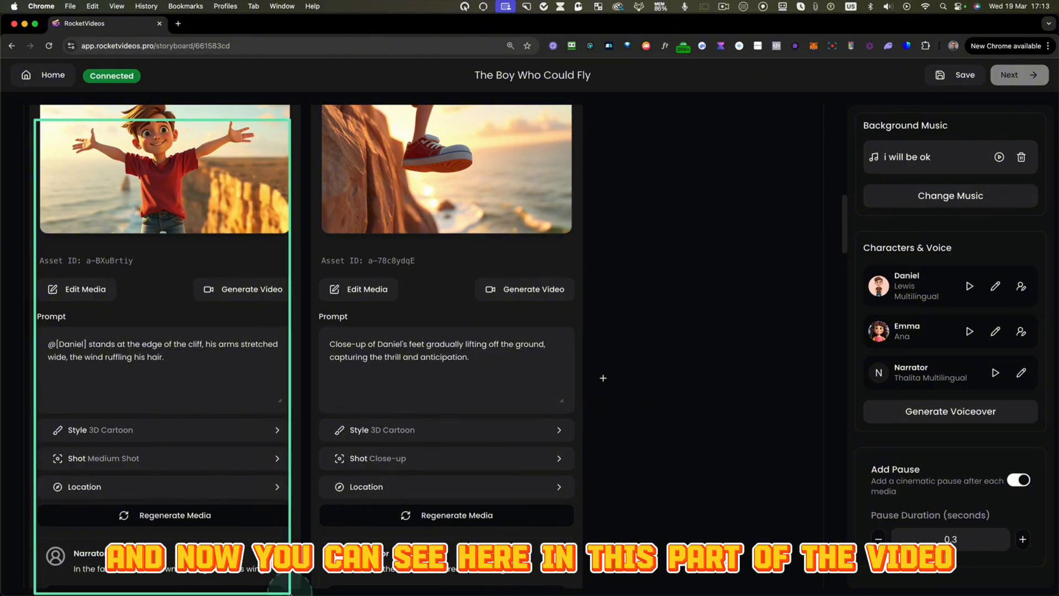
scroll(287, 531, down, 1)
scroll(286, 531, down, 2)
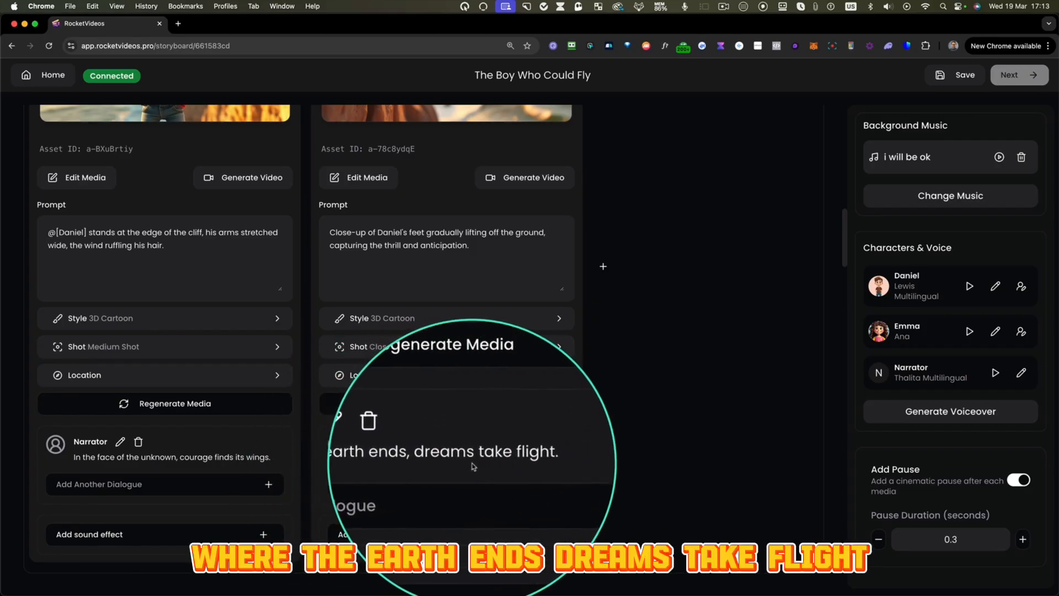
scroll(473, 466, up, 4)
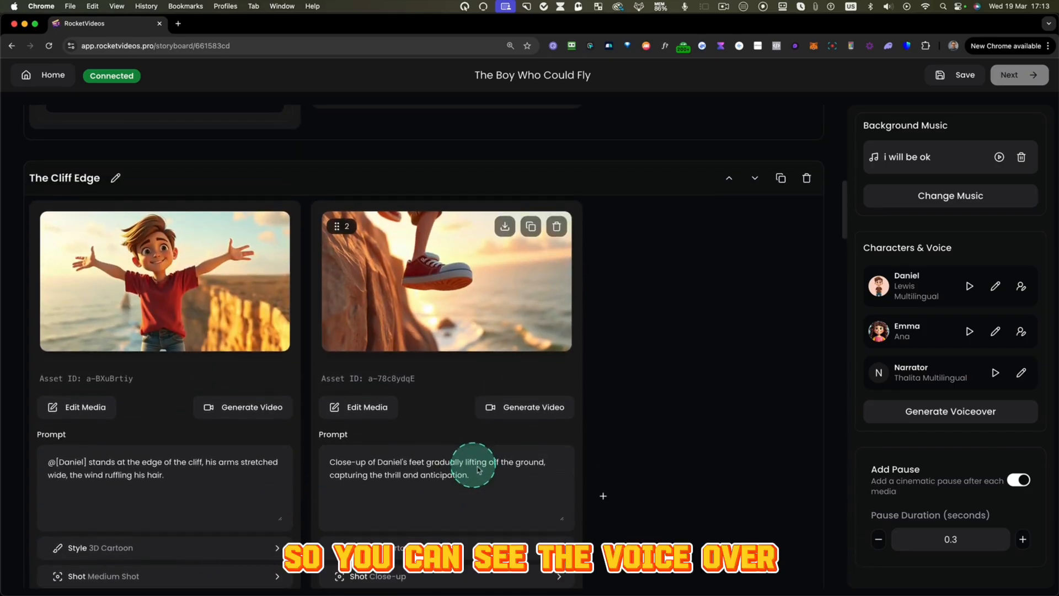
scroll(498, 452, down, 5)
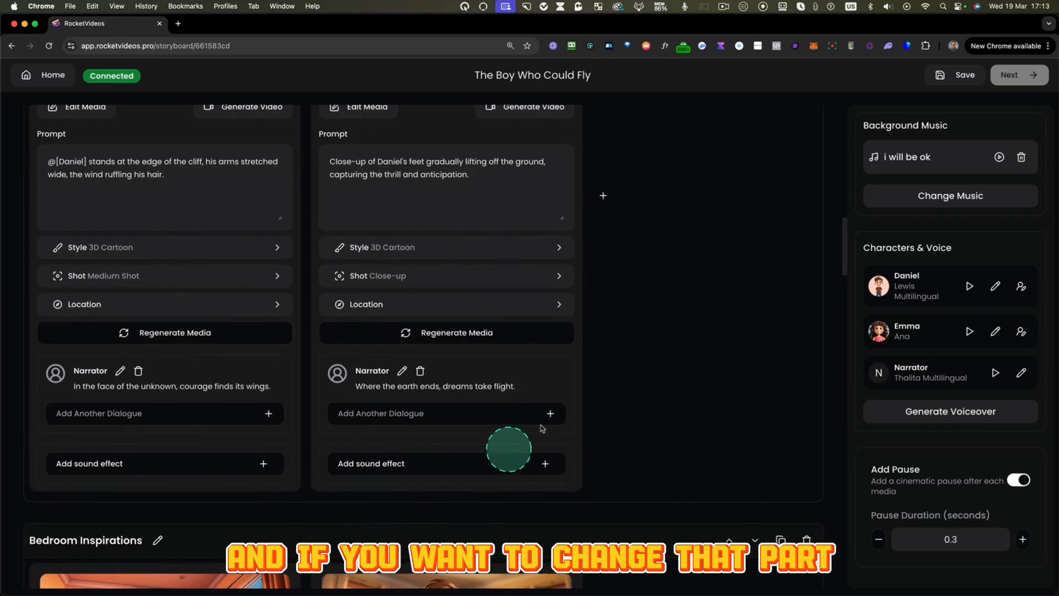
- Open the narrator line under the second Cliff Edge image for editing and close it without saving
click(402, 371)
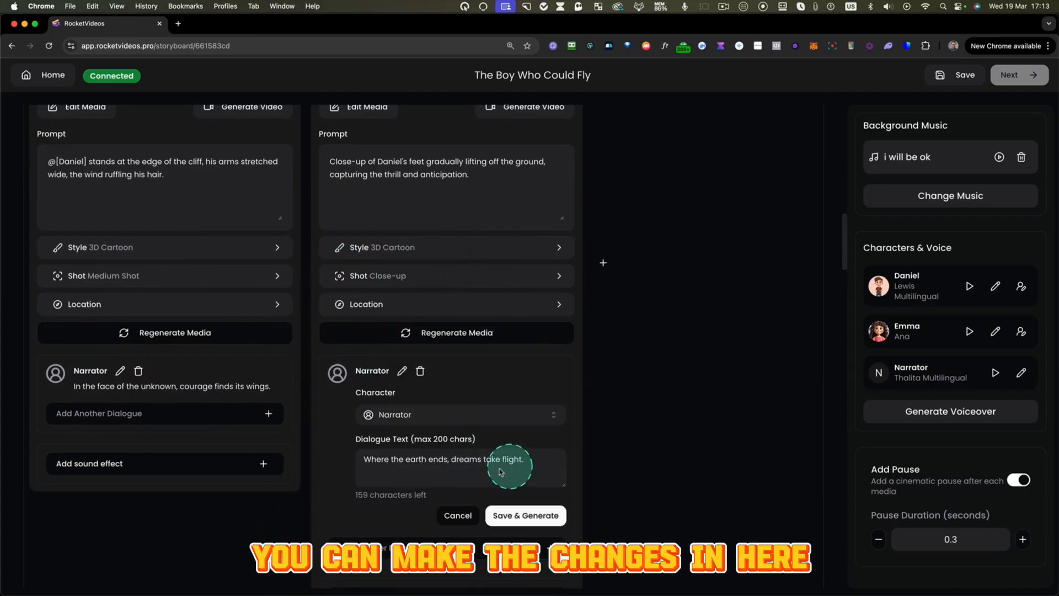
click(455, 516)
scroll(419, 422, up, 5)
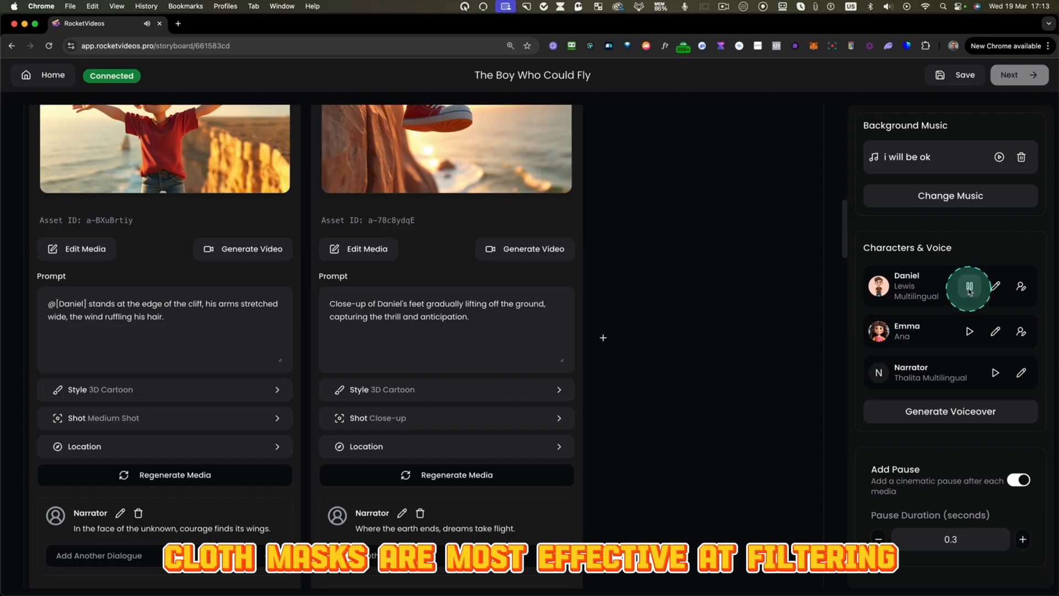
- Listen to Daniel's current voice, open his voice selection and preview the Andrew Multilingual voice
click(970, 291)
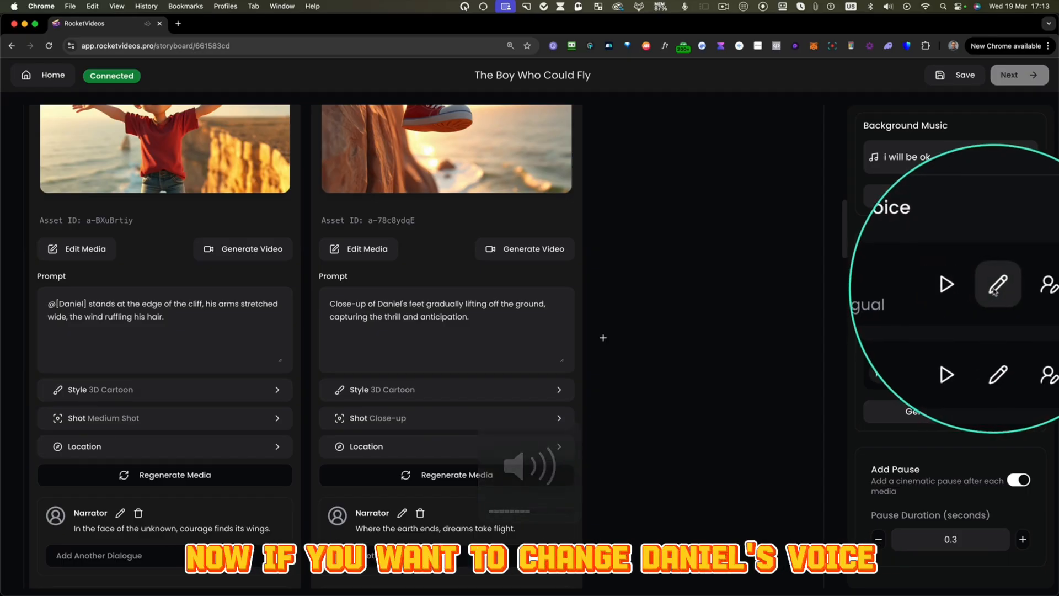
click(995, 288)
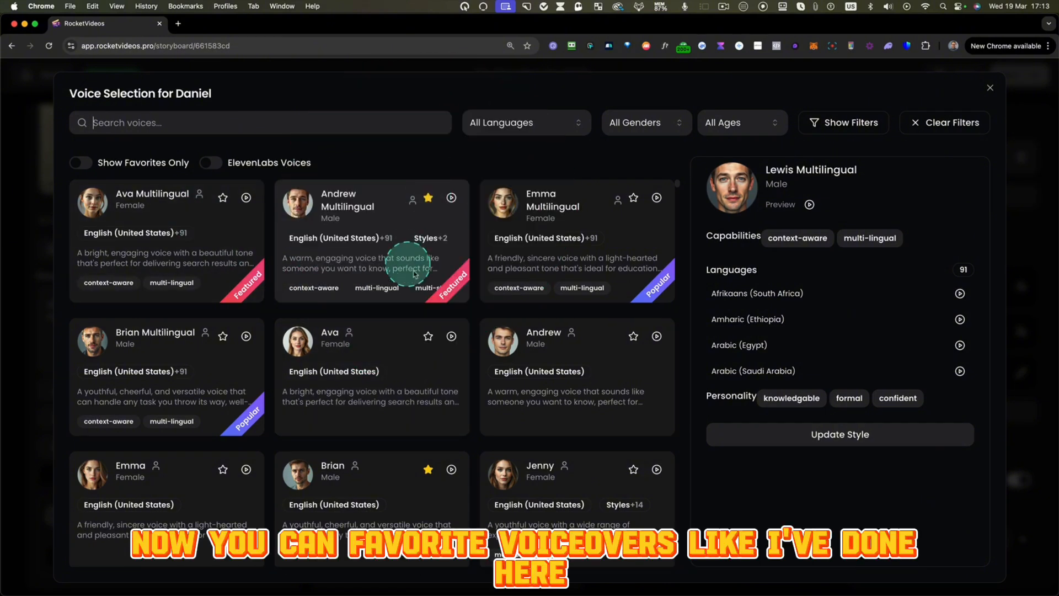
click(452, 198)
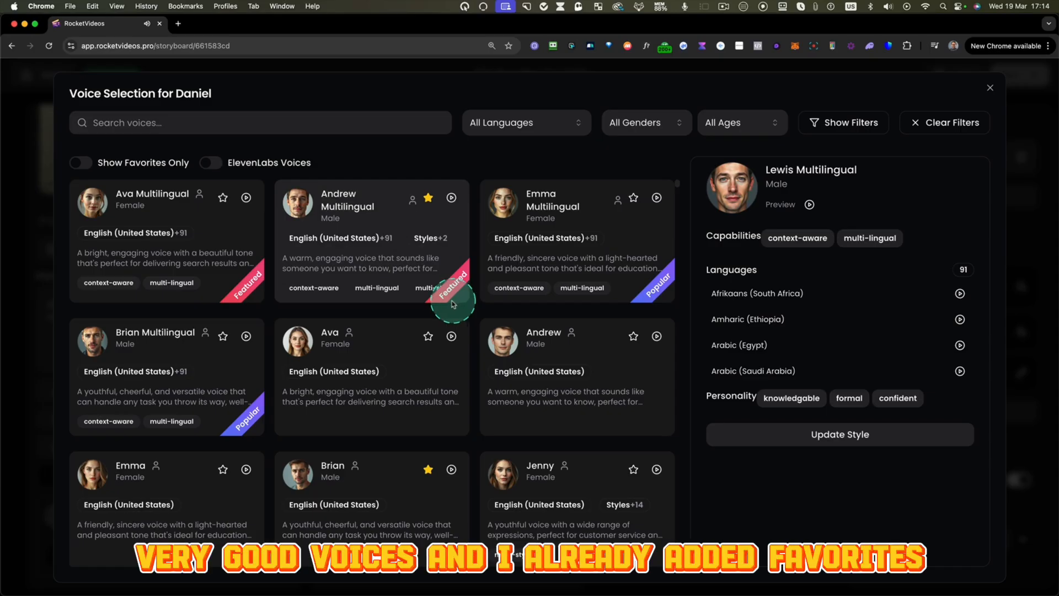
- Limit Daniel's voice list to favorites, preview Davis Multilingual and select it as his voice
click(82, 163)
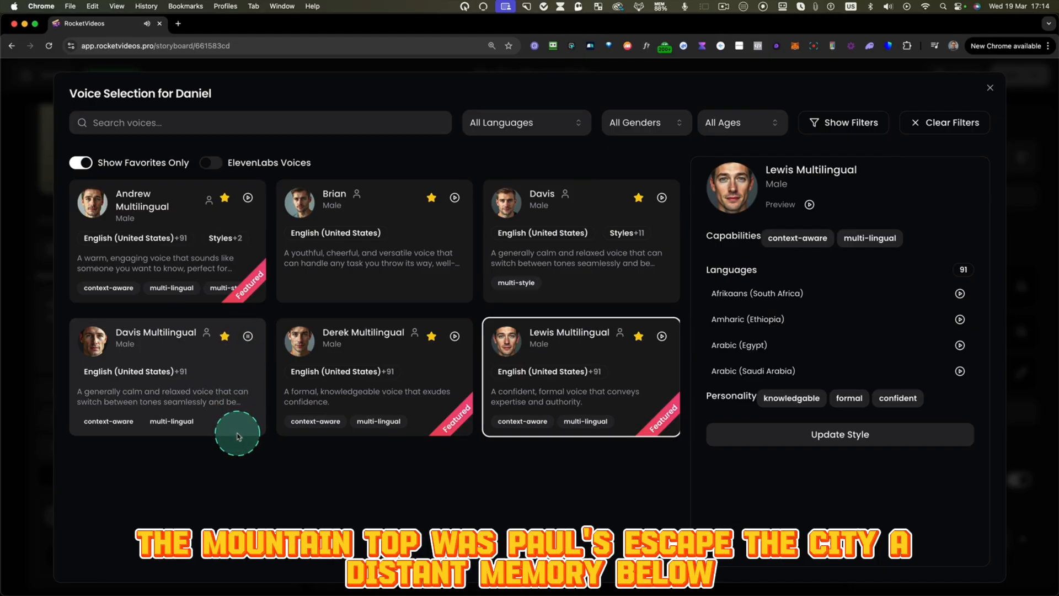
click(248, 337)
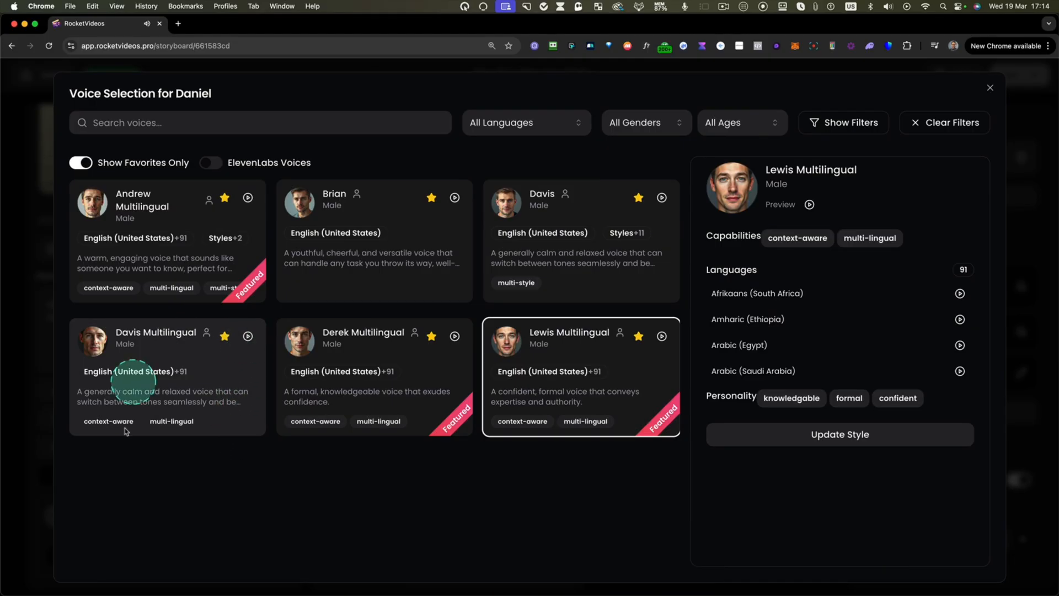
click(161, 331)
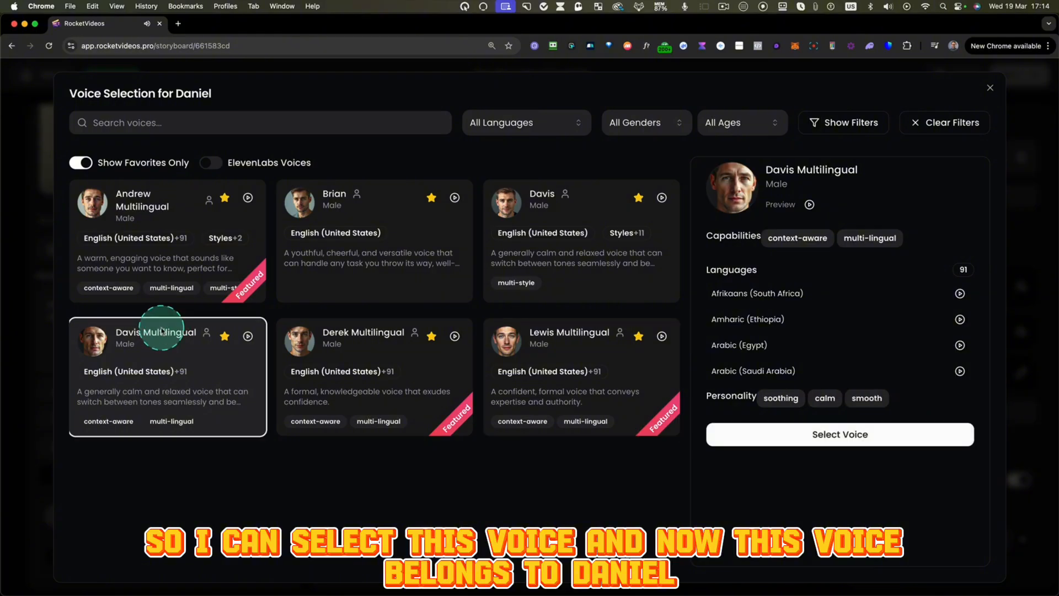
click(771, 435)
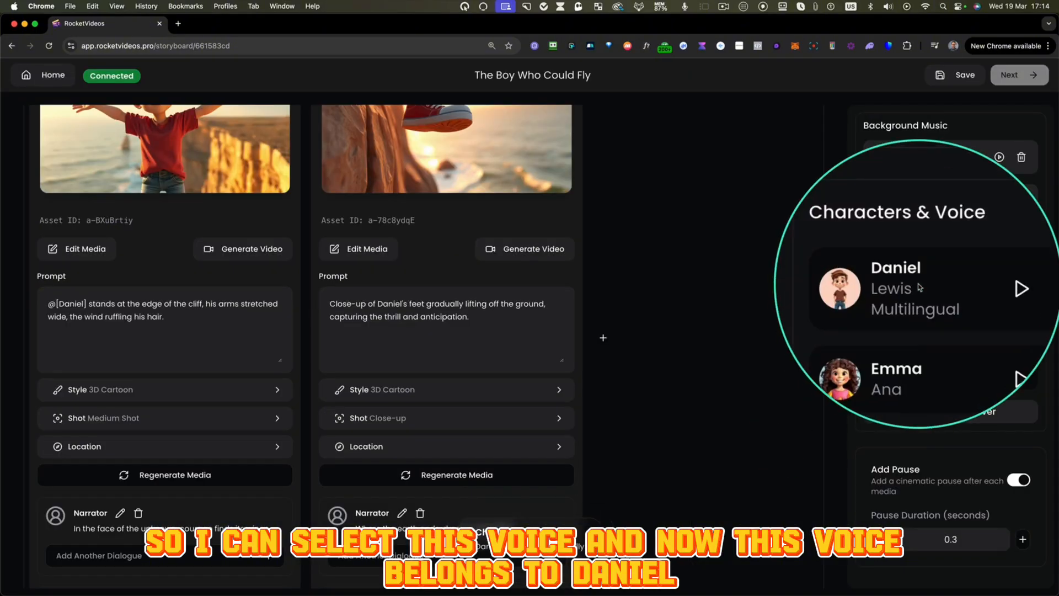
- Open Emma's voice selection, filter the list to female voices and preview the details of Emma Multilingual
click(1021, 332)
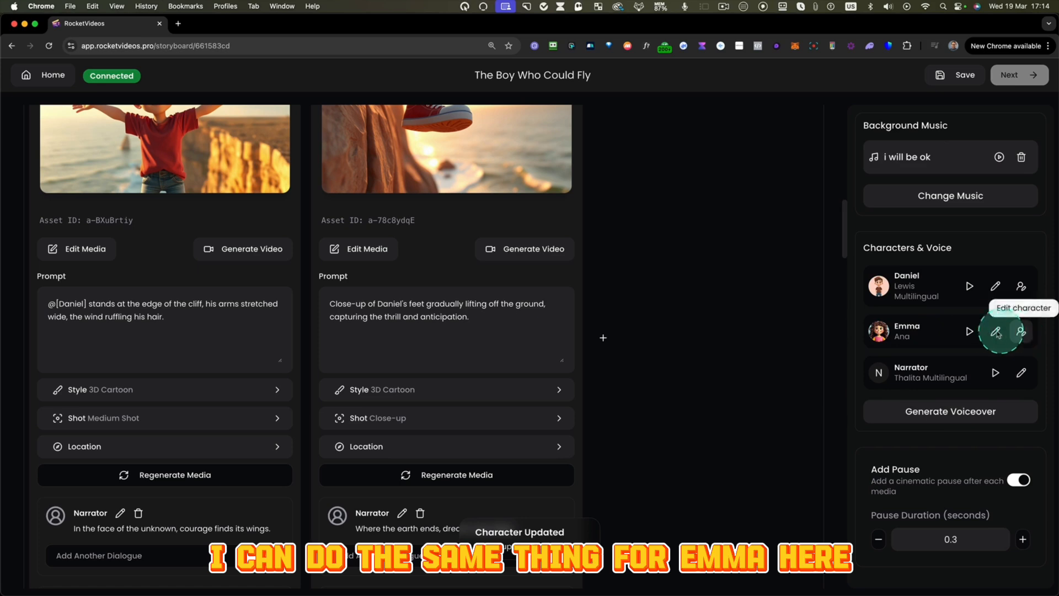
click(996, 332)
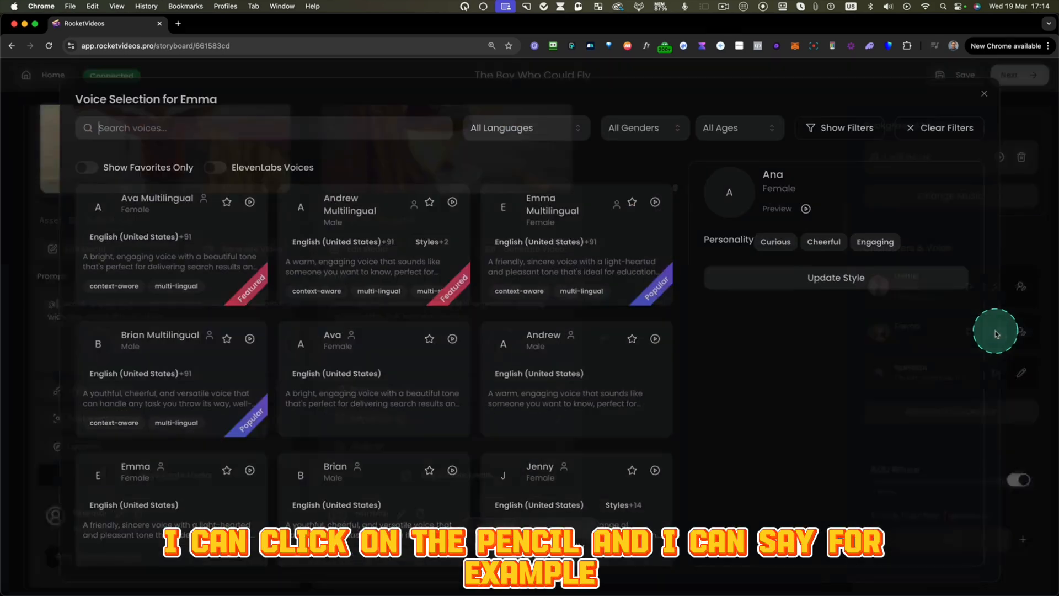
click(645, 124)
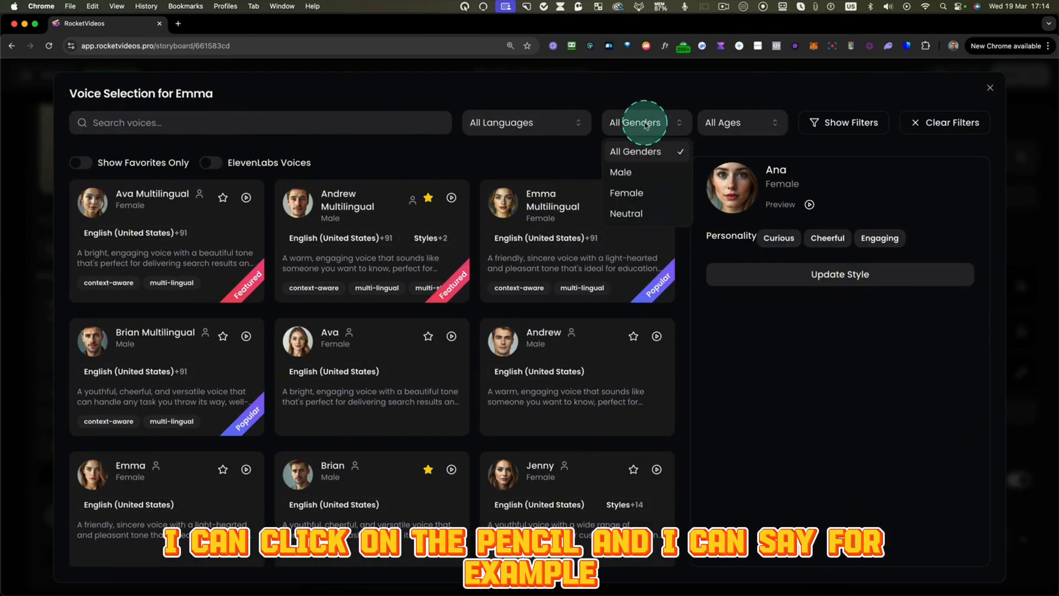
click(632, 192)
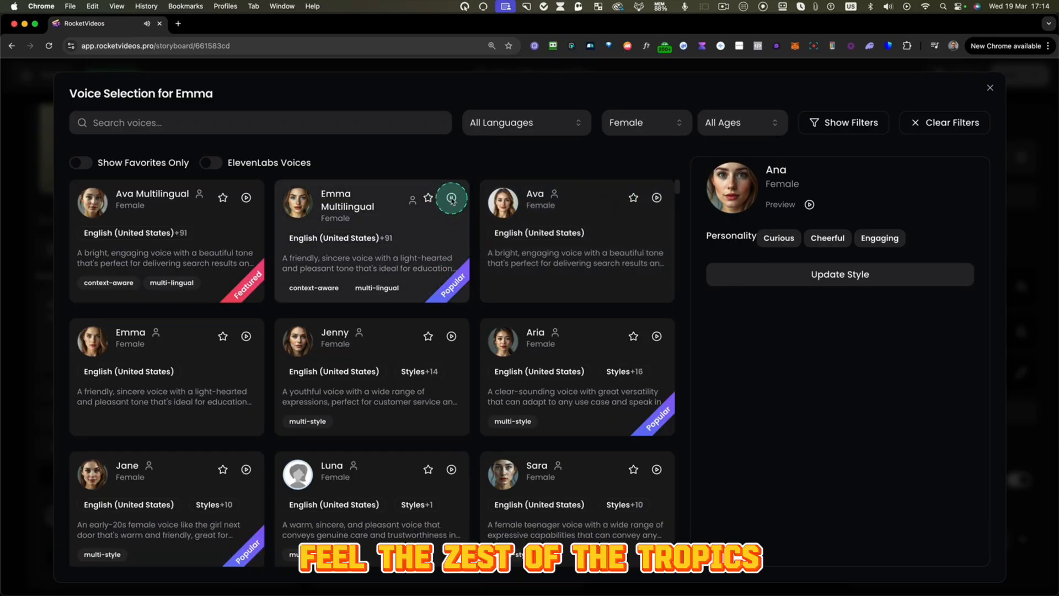
click(405, 270)
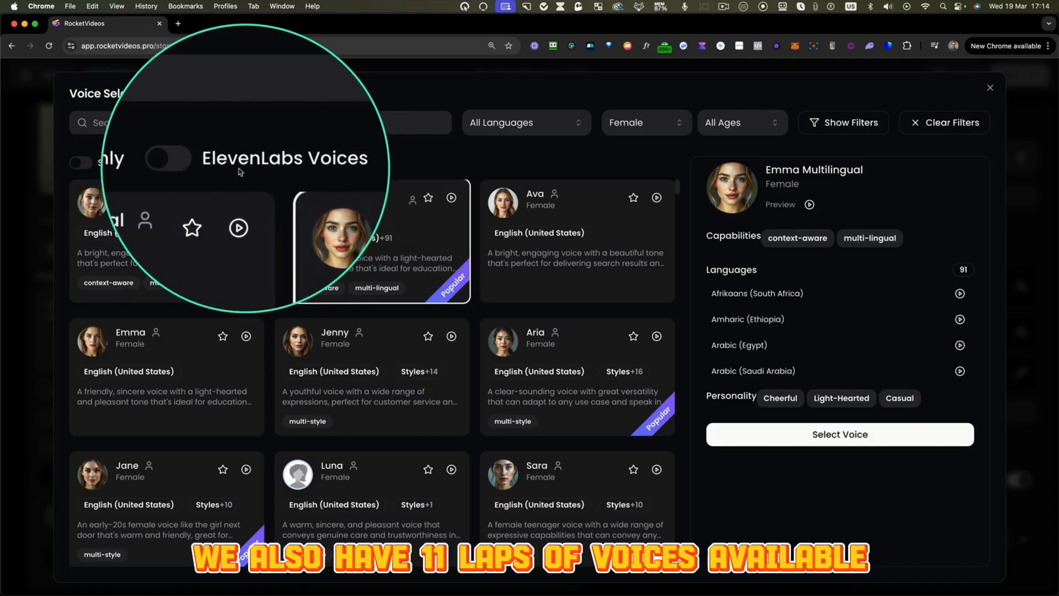
- Switch Emma's voice list to ElevenLabs voices for all genders and look through the available voices
click(212, 166)
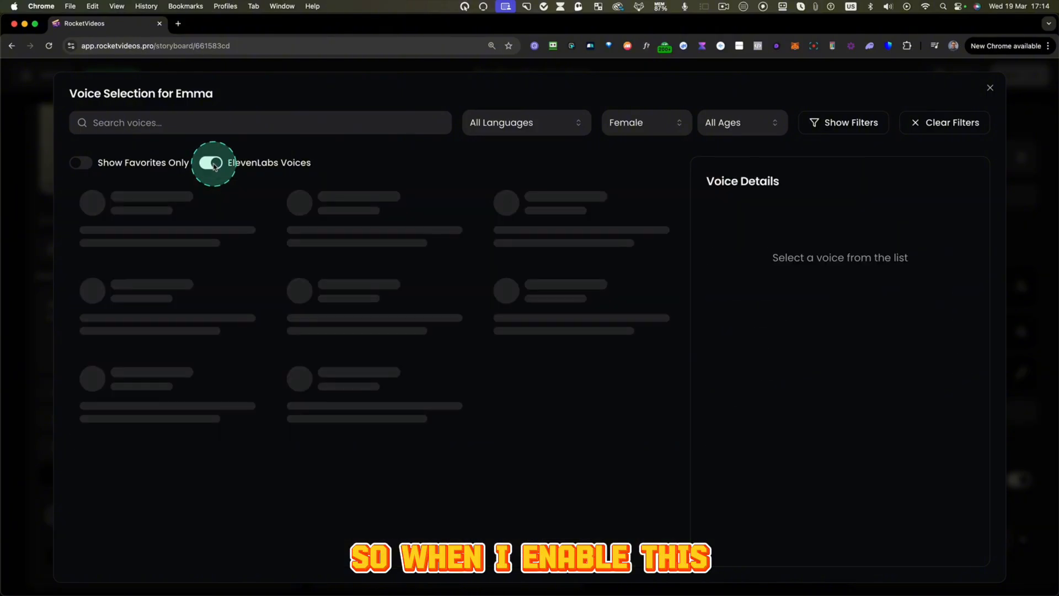
click(670, 131)
click(632, 148)
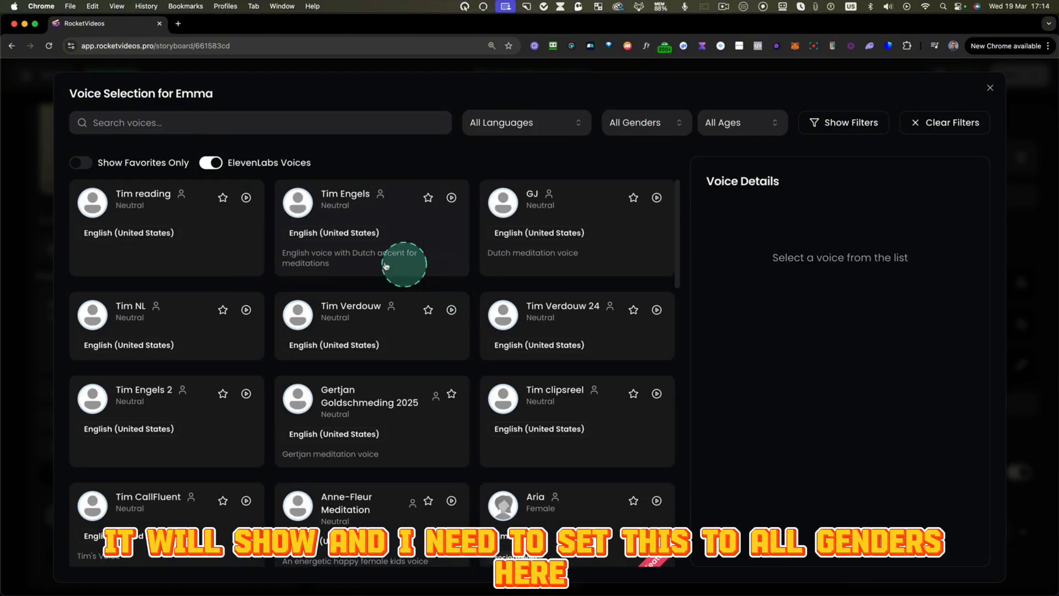
drag(482, 506, 681, 573)
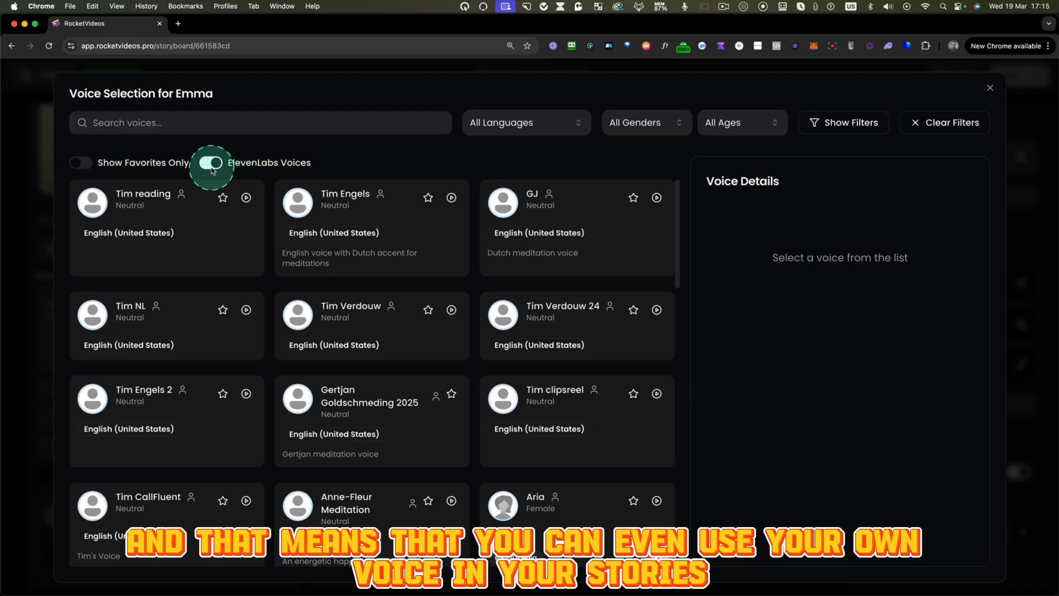
- Return Emma's voice list from ElevenLabs to the standard voices and select Emma Multilingual as her voice
click(84, 166)
click(78, 163)
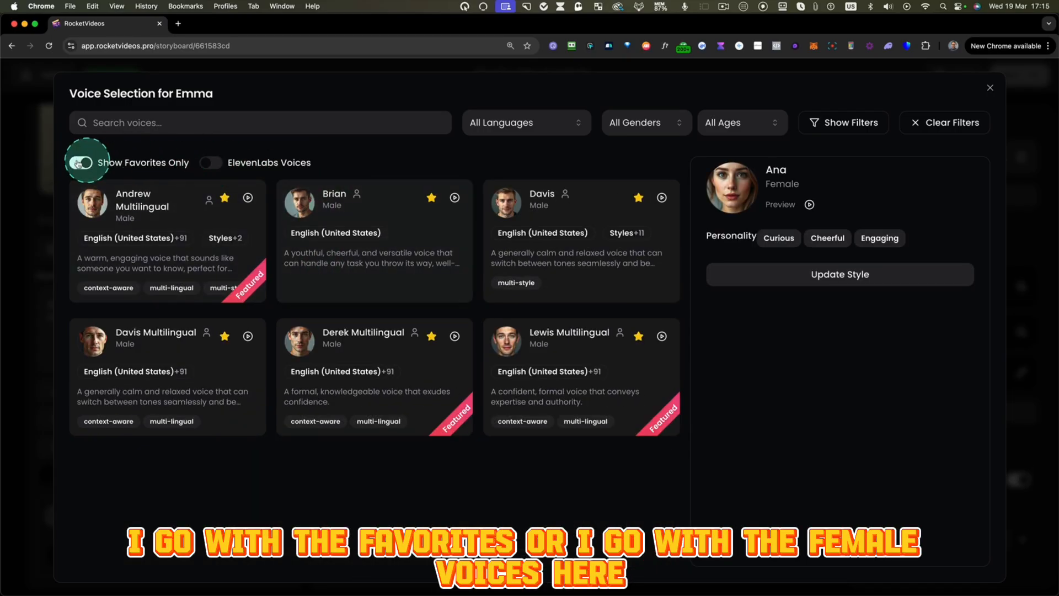
click(676, 123)
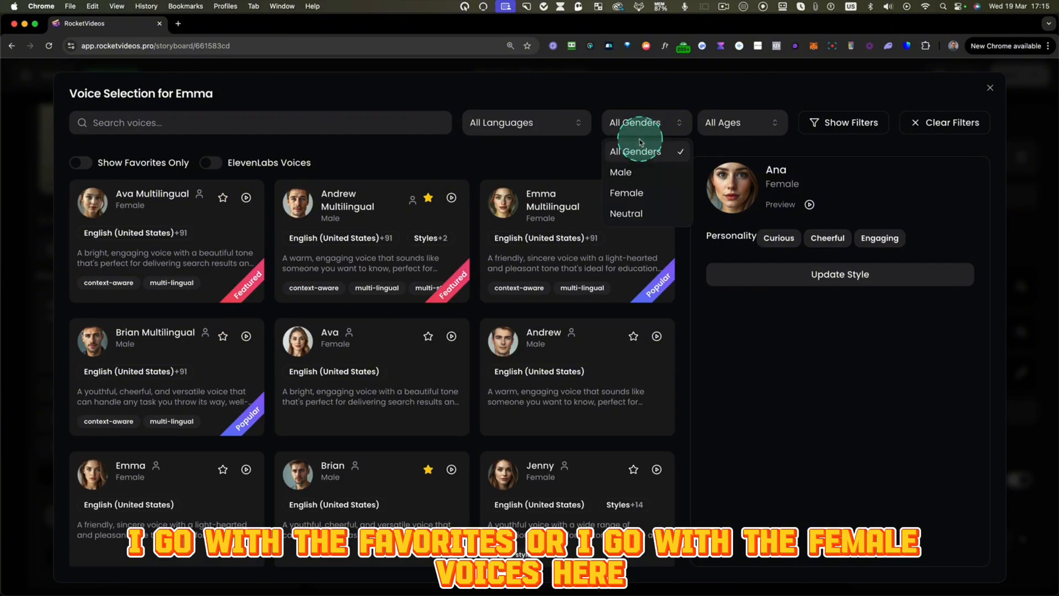
click(627, 172)
click(538, 170)
scroll(611, 248, down, 1)
click(611, 249)
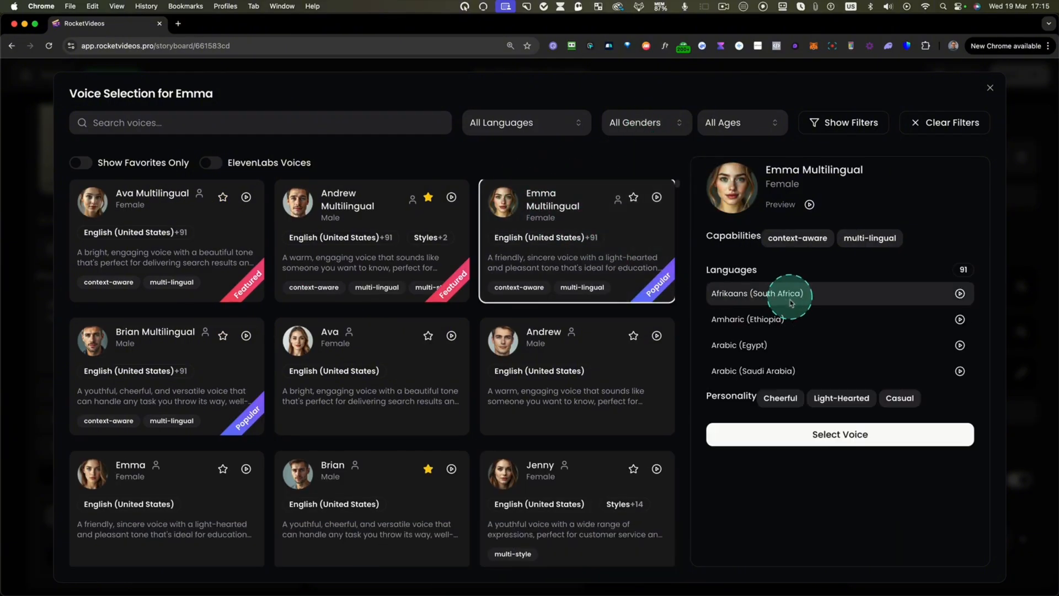
click(810, 434)
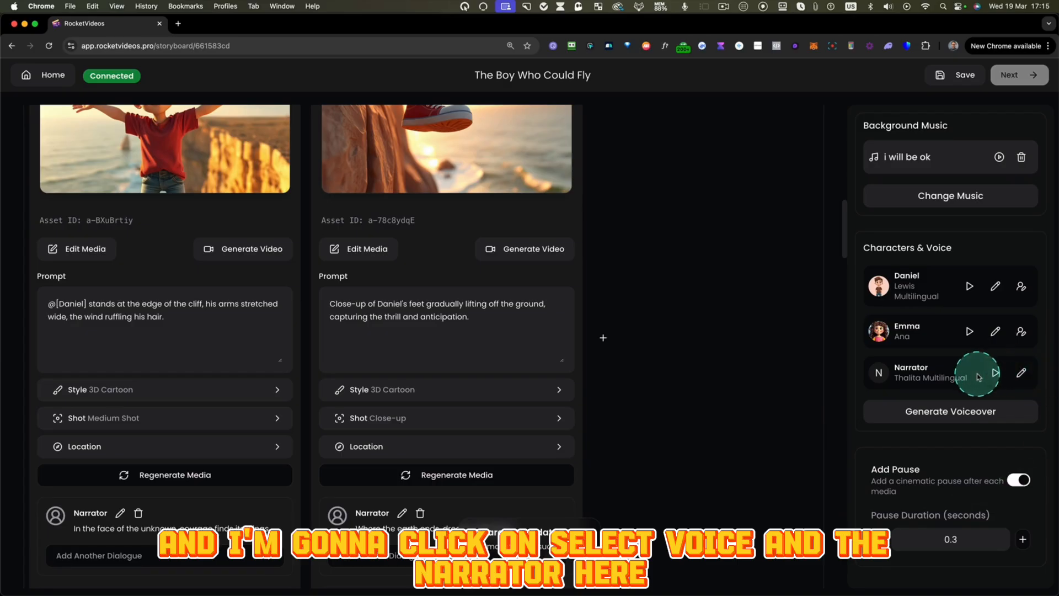
- Select Lewis Multilingual from the favorite voices for the narrator and generate the voiceover for all scenes
click(1021, 374)
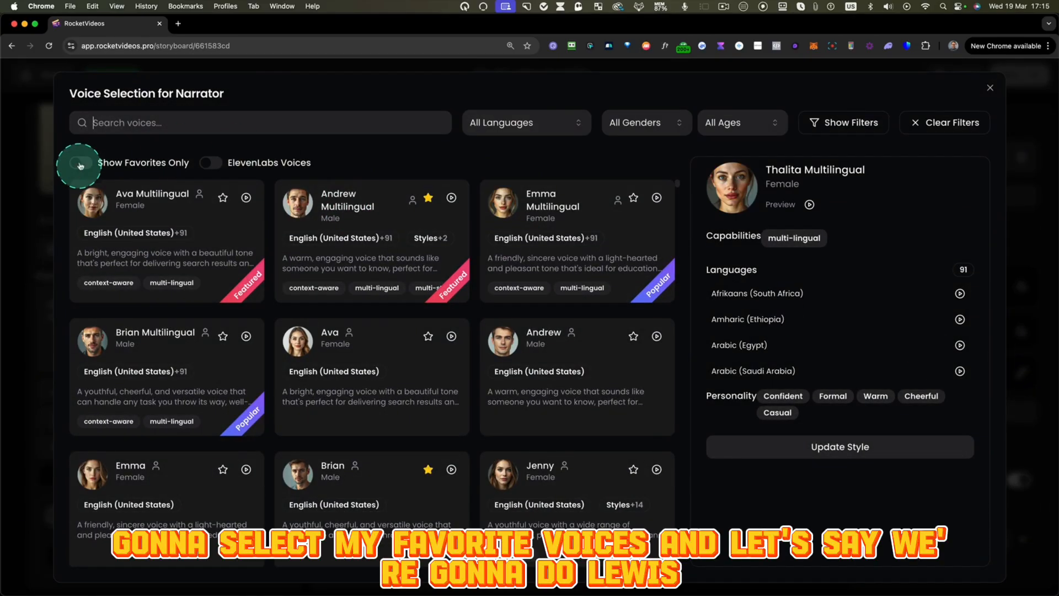
click(81, 164)
click(558, 353)
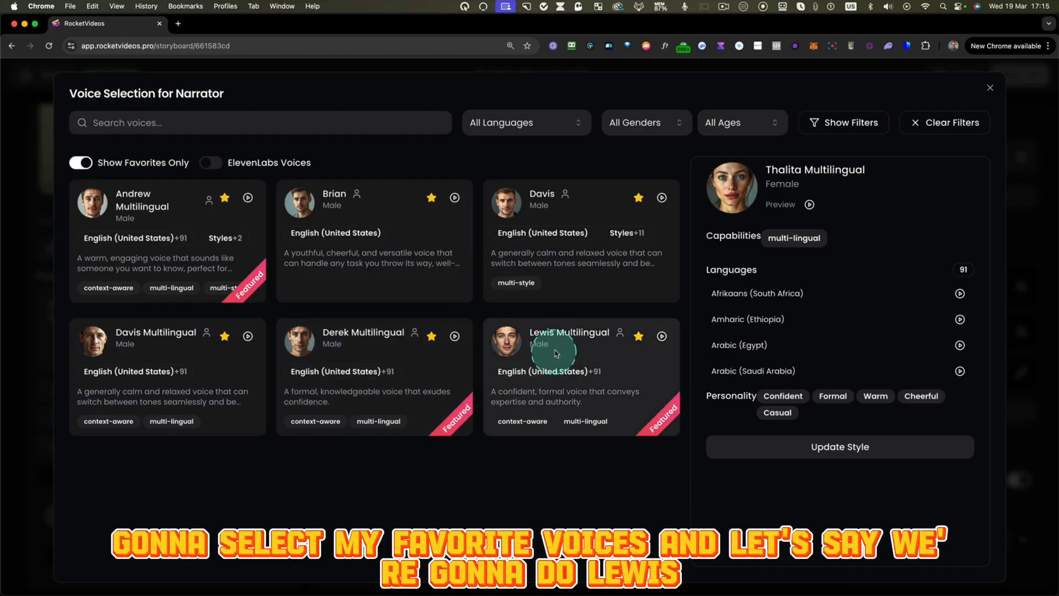
click(798, 428)
click(827, 436)
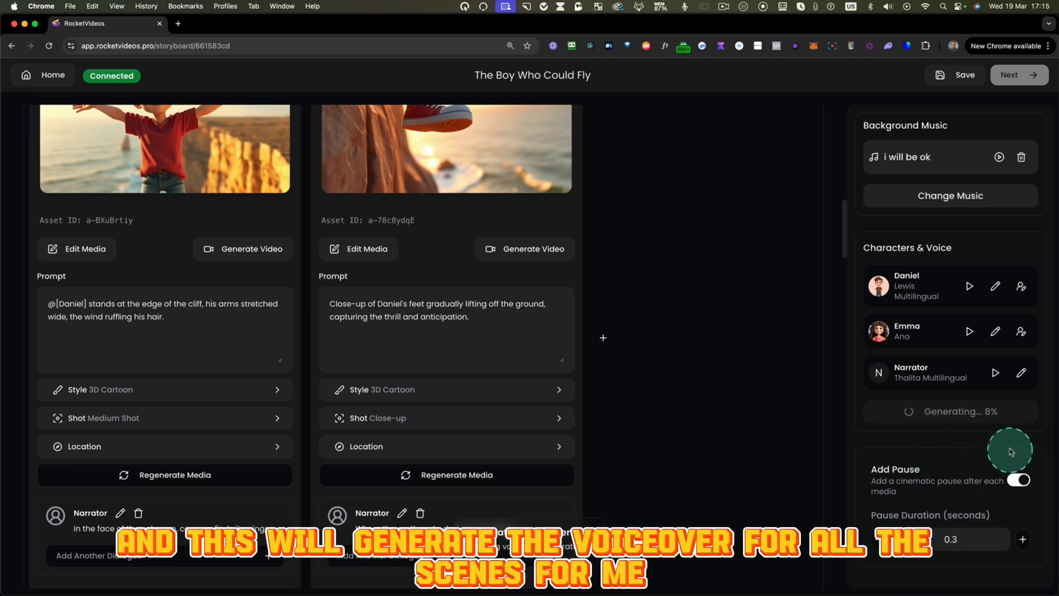
scroll(457, 352, down, 10)
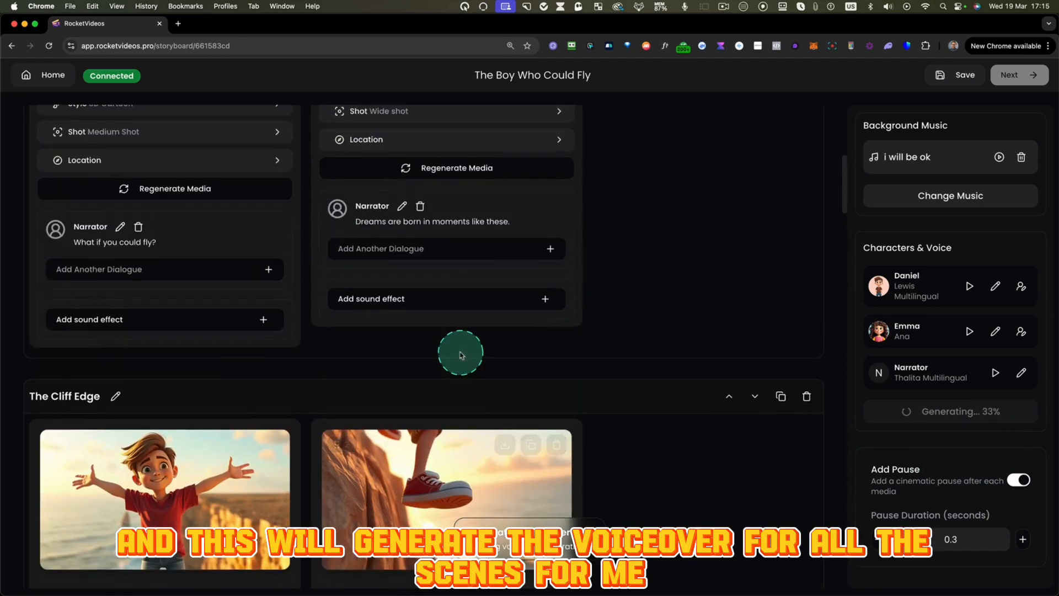
scroll(459, 353, up, 5)
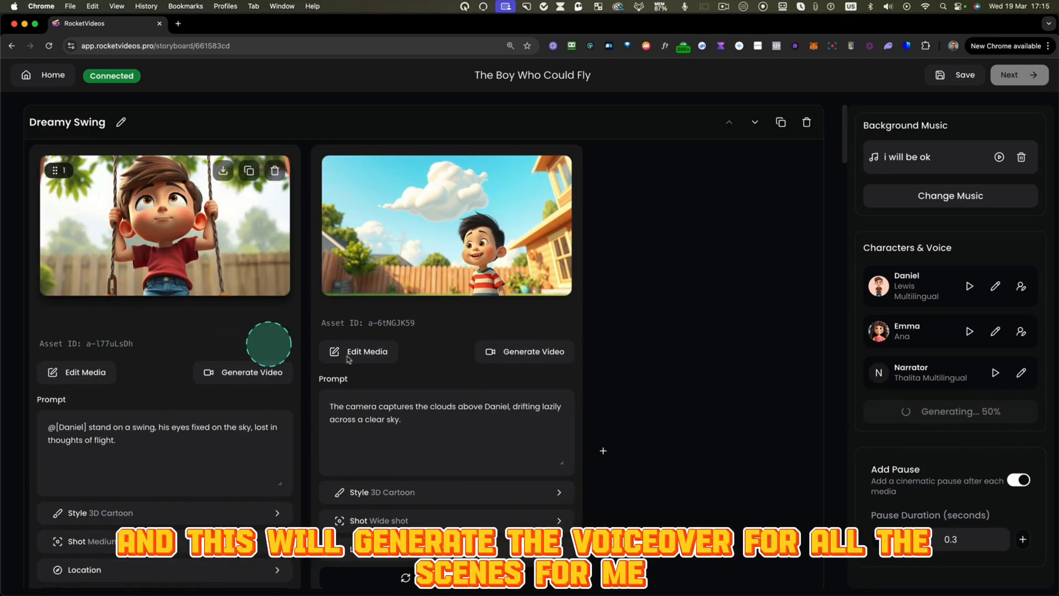
scroll(502, 356, down, 3)
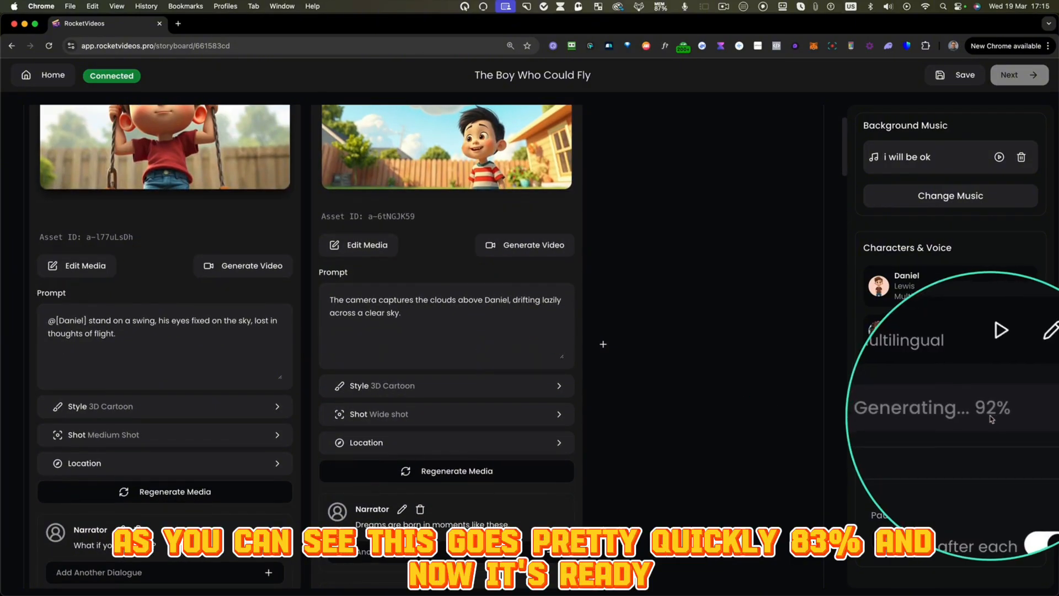
scroll(416, 284, up, 3)
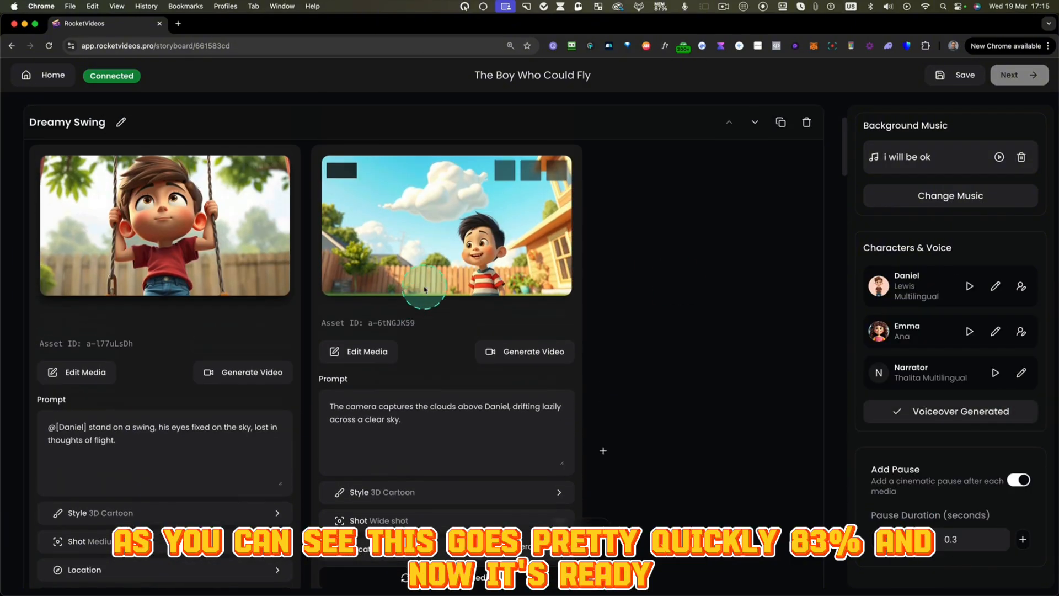
- Play the narrator voiceovers of both Dreamy Swing slides and of the first slide in The Cliff Edge
scroll(132, 348, down, 6)
click(120, 420)
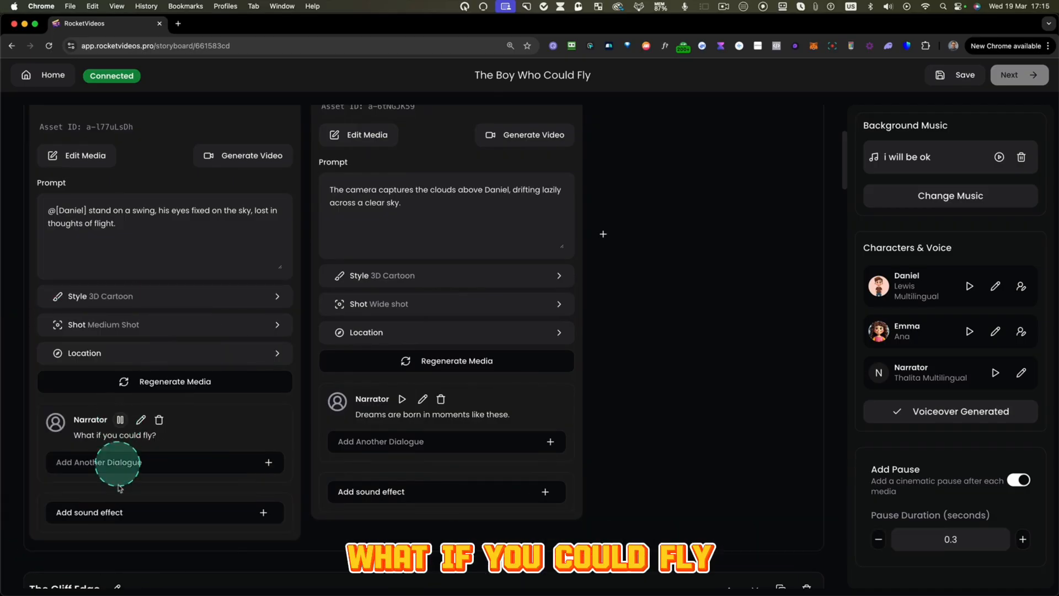
click(402, 400)
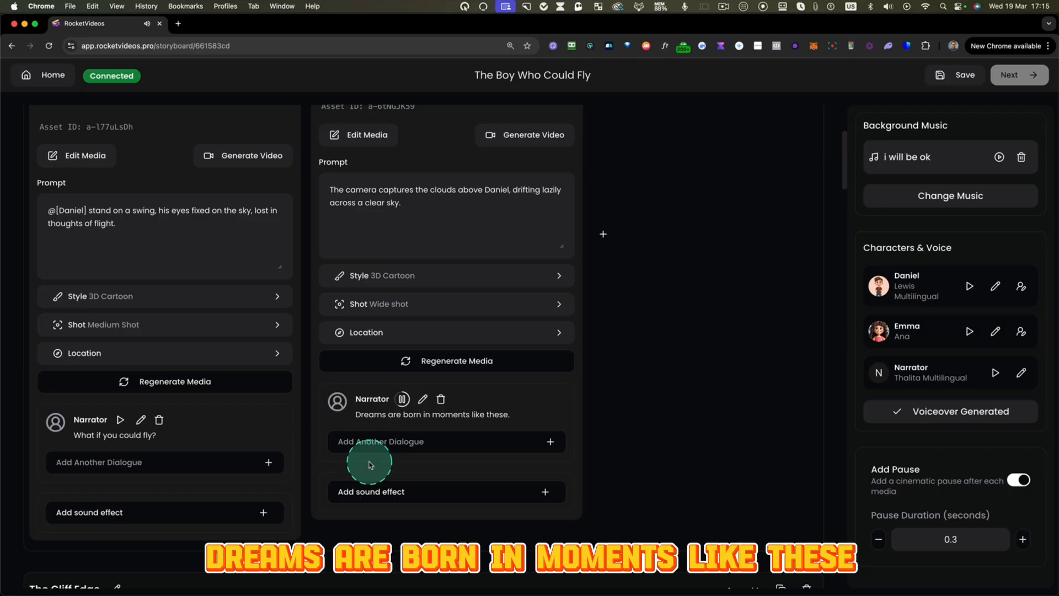
scroll(370, 464, down, 2)
scroll(418, 425, down, 10)
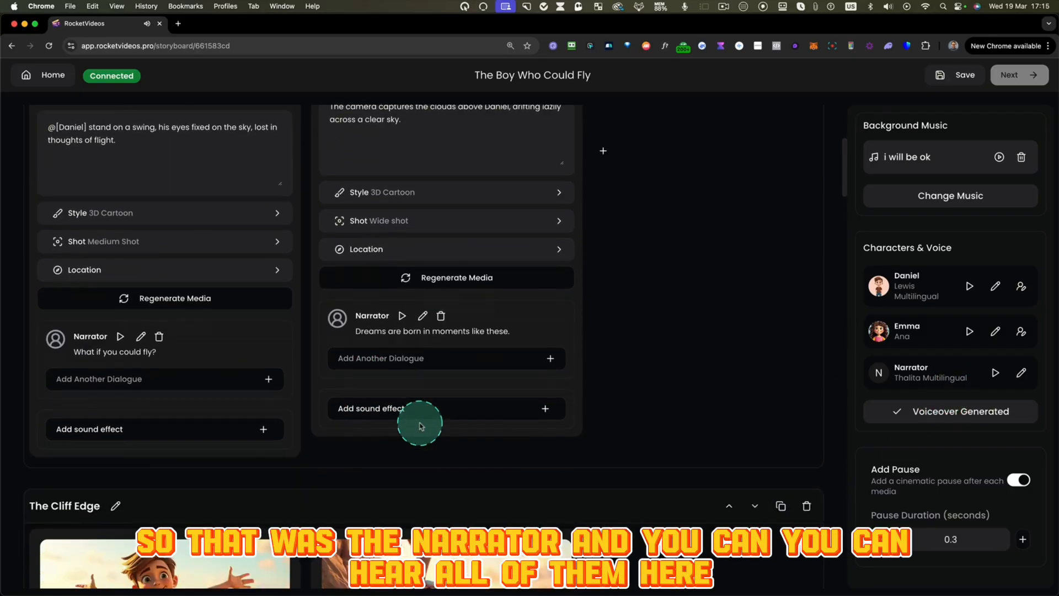
scroll(228, 417, down, 5)
click(120, 423)
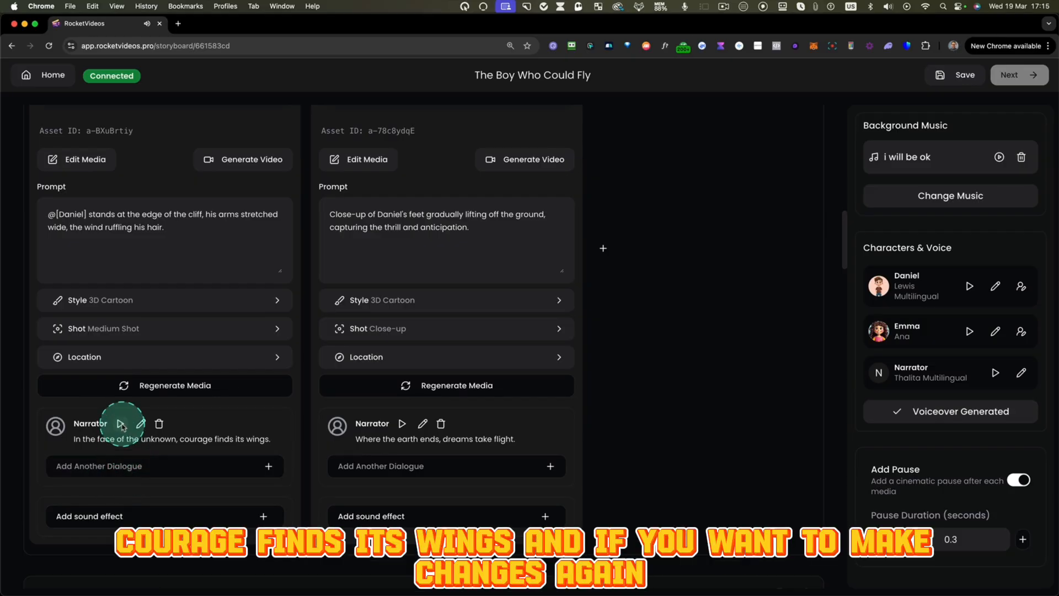
- Open the narrator's line on the first Cliff Edge slide for editing, save it as is, and save the storyboard
click(141, 423)
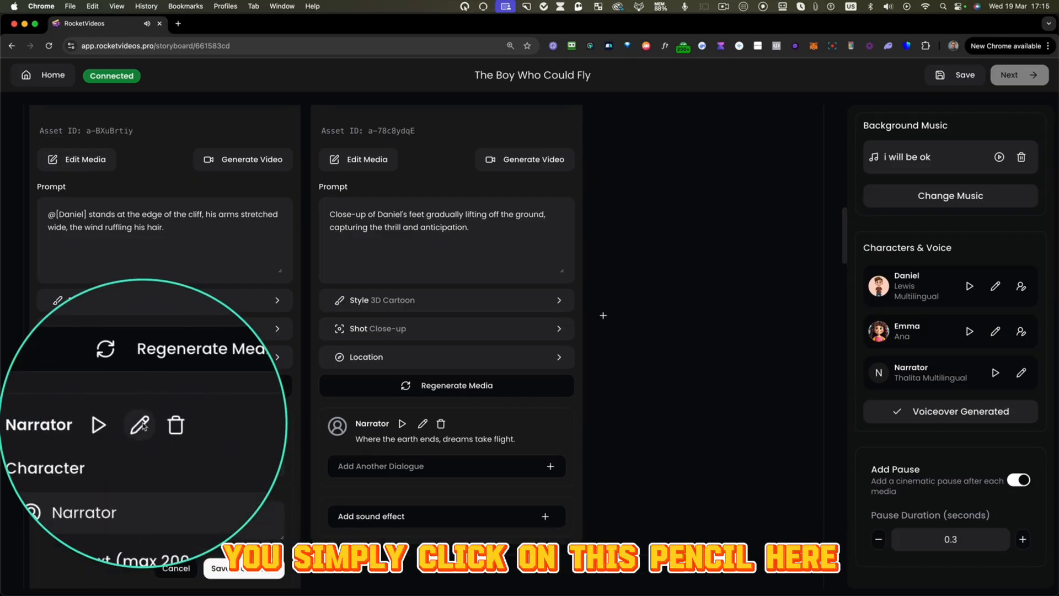
click(210, 568)
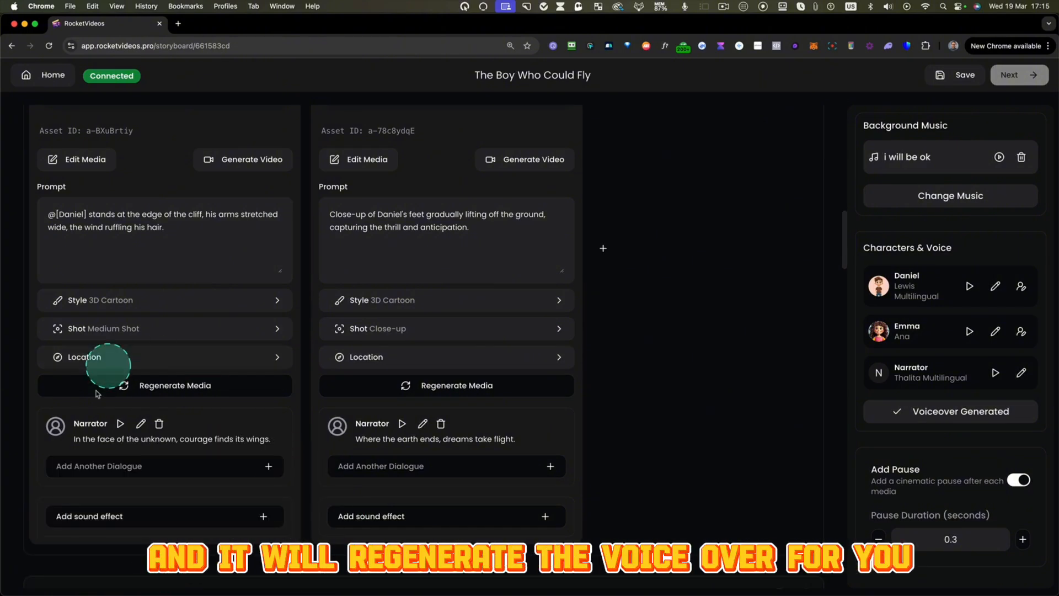
scroll(448, 382, up, 3)
scroll(450, 381, up, 15)
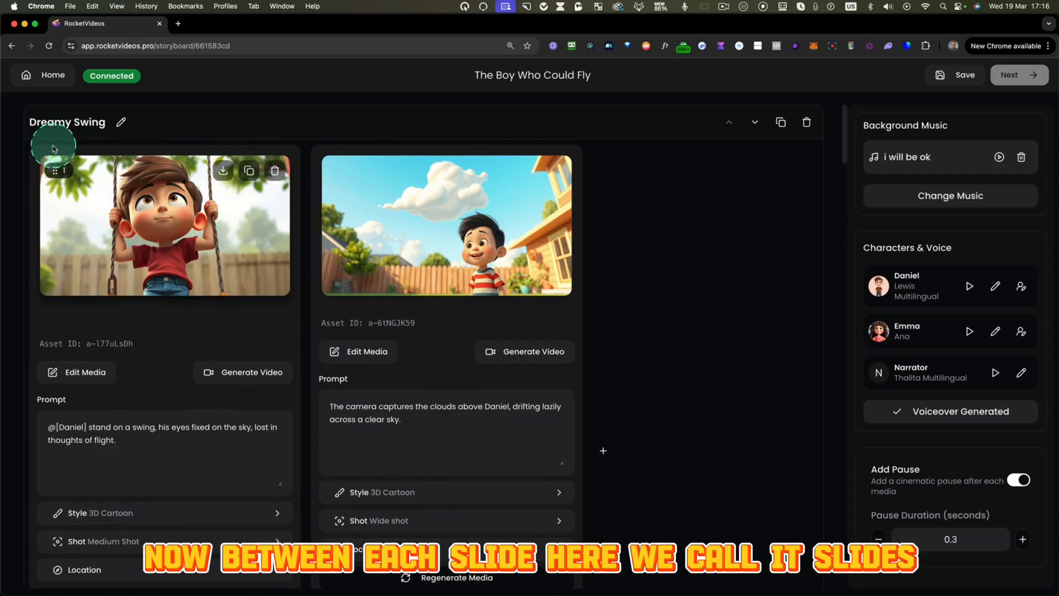
drag(32, 134, 303, 571)
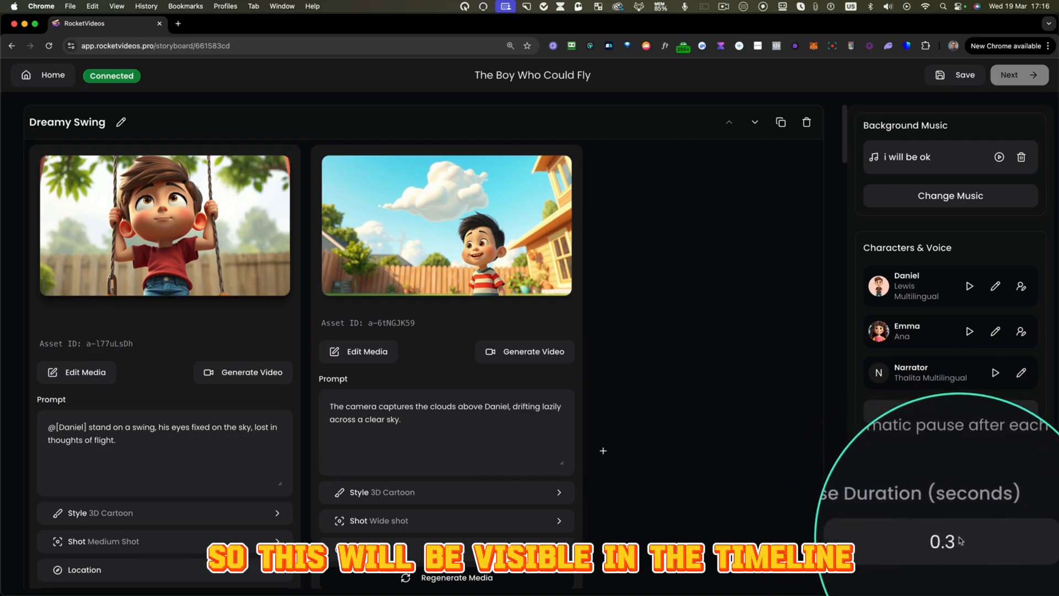
click(963, 80)
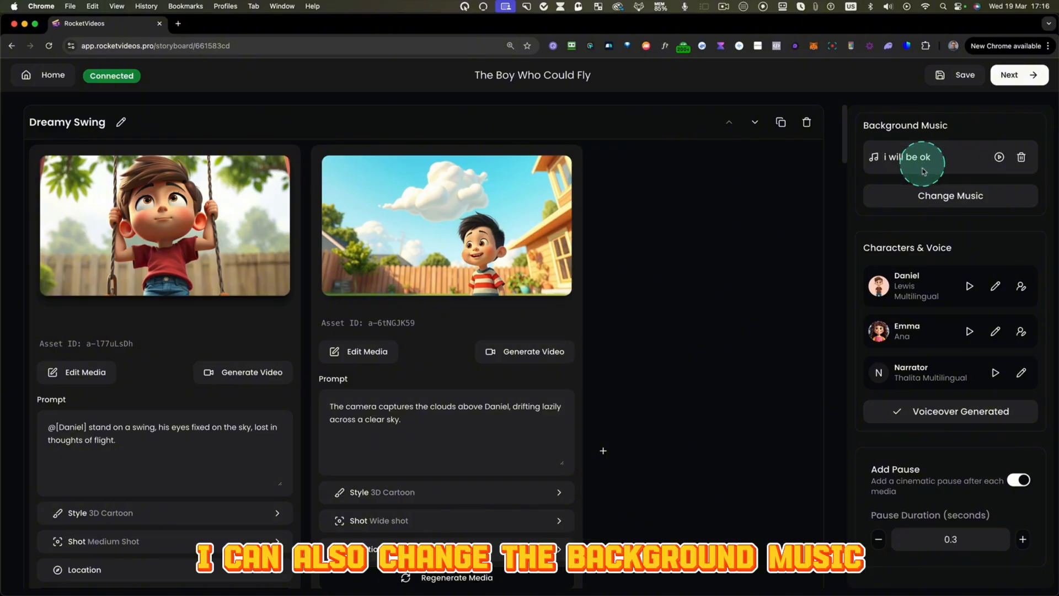
- Browse the background music library and close it without choosing another track
click(932, 199)
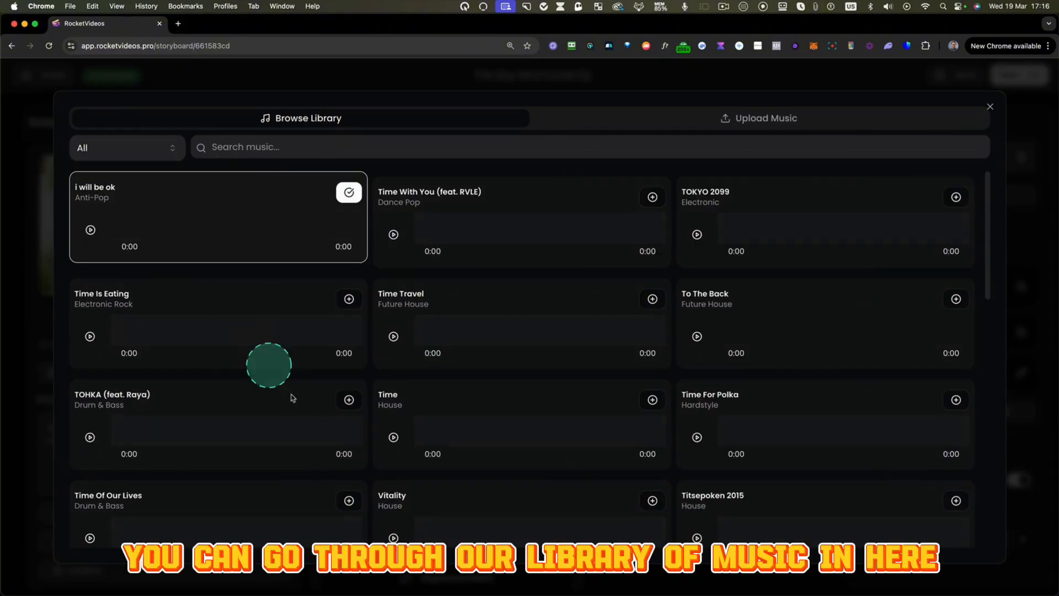
scroll(463, 245, down, 2)
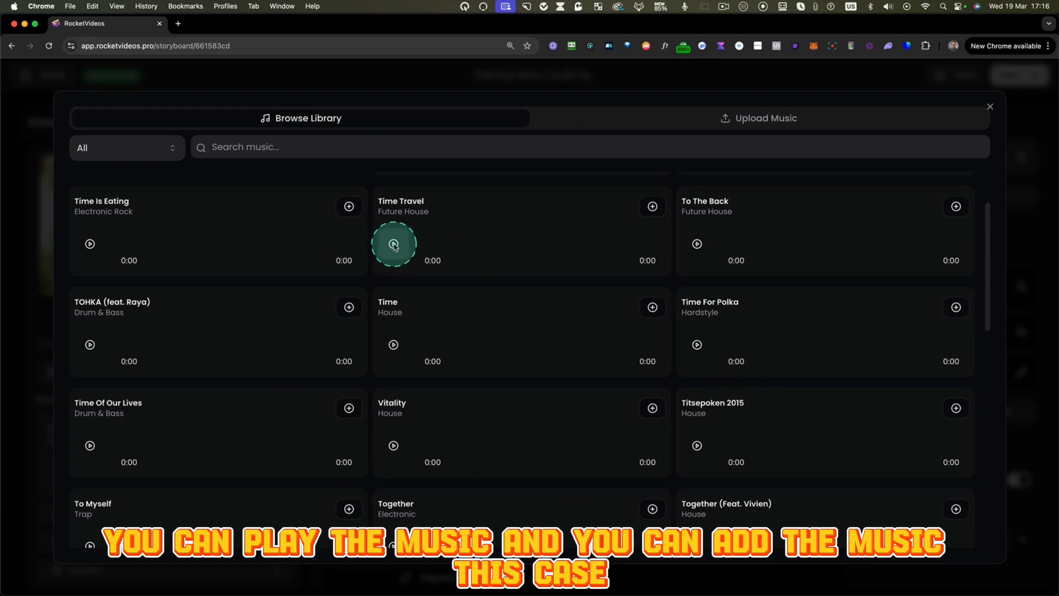
click(990, 106)
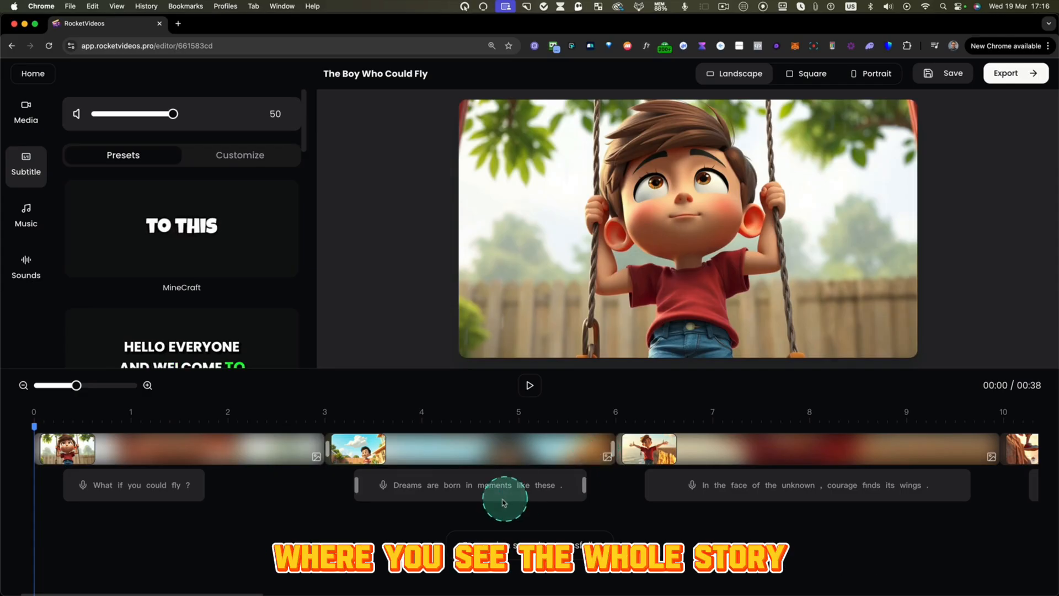
- Preview the story from the start and play the animated clip "Sometimes, just believing is enough" from just before 22 seconds
click(530, 385)
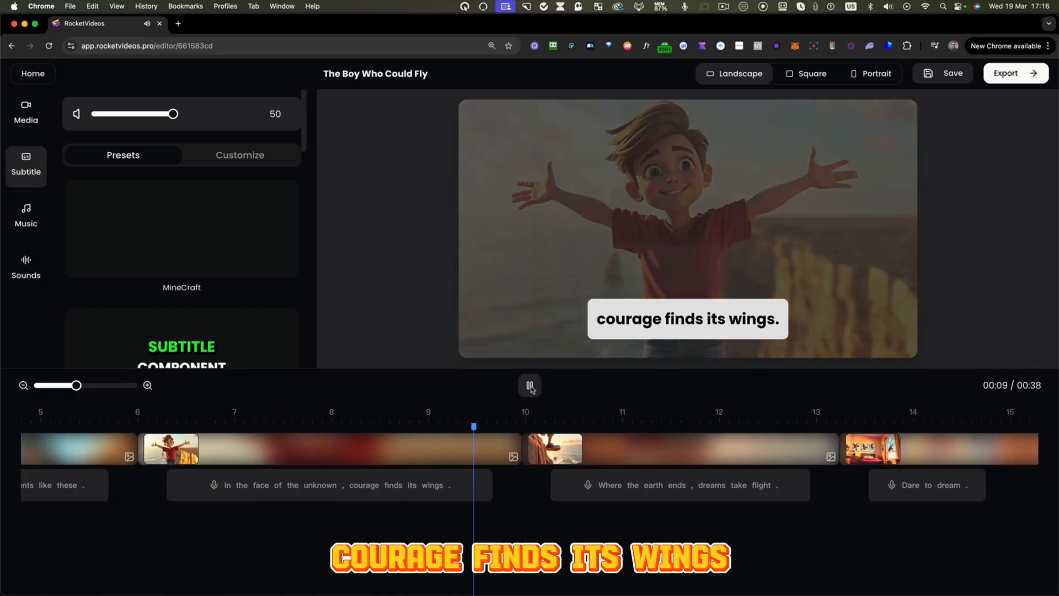
click(705, 490)
scroll(704, 490, right, 15)
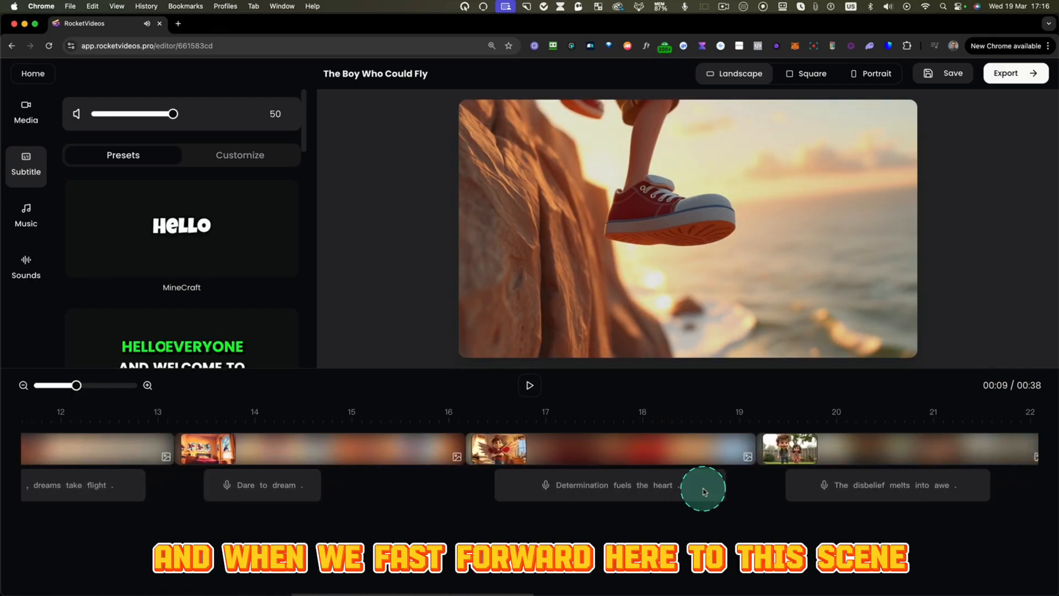
scroll(704, 490, right, 2)
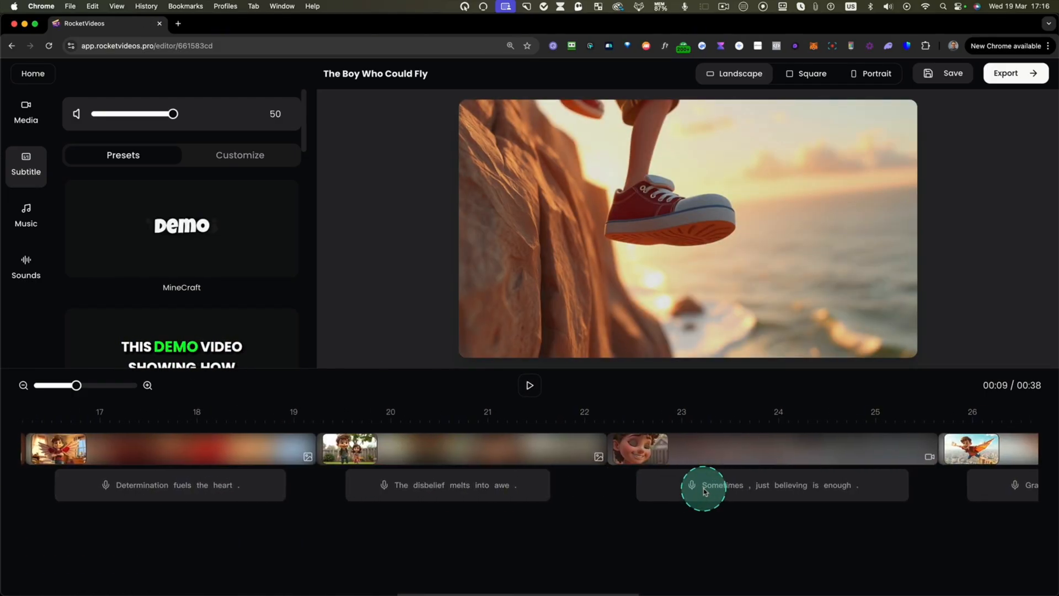
click(574, 423)
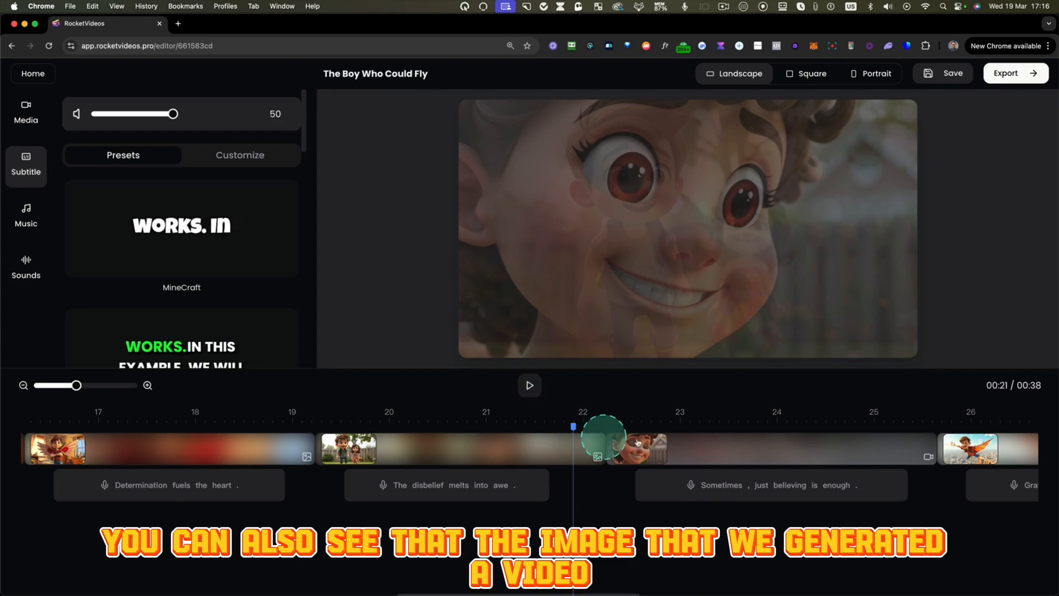
click(540, 385)
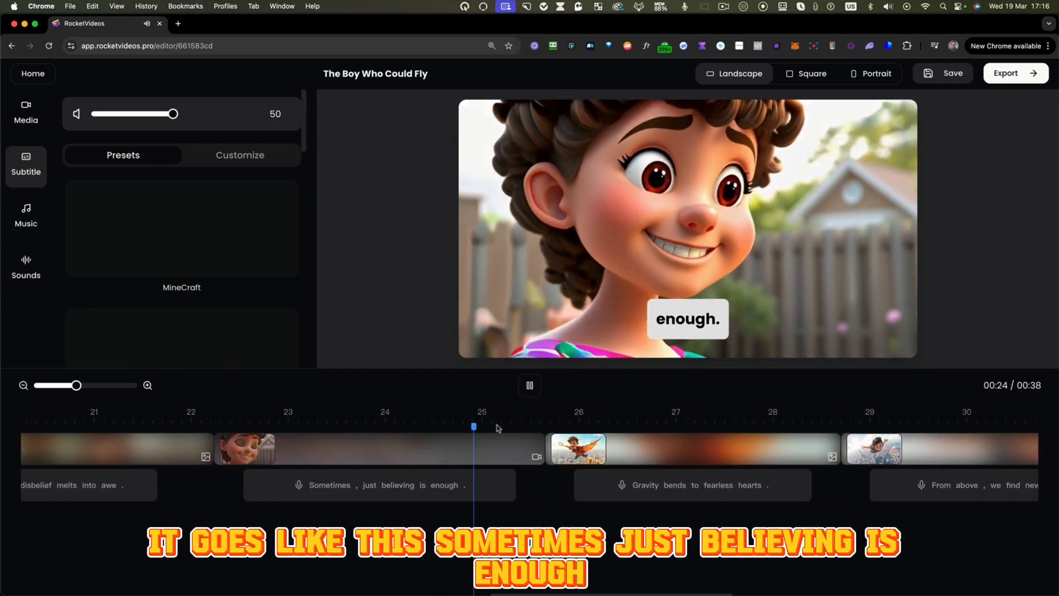
click(529, 385)
- Try the Karaoke, Barb and green-text presets on the subtitles, and return to the Deep preset
scroll(379, 465, left, 20)
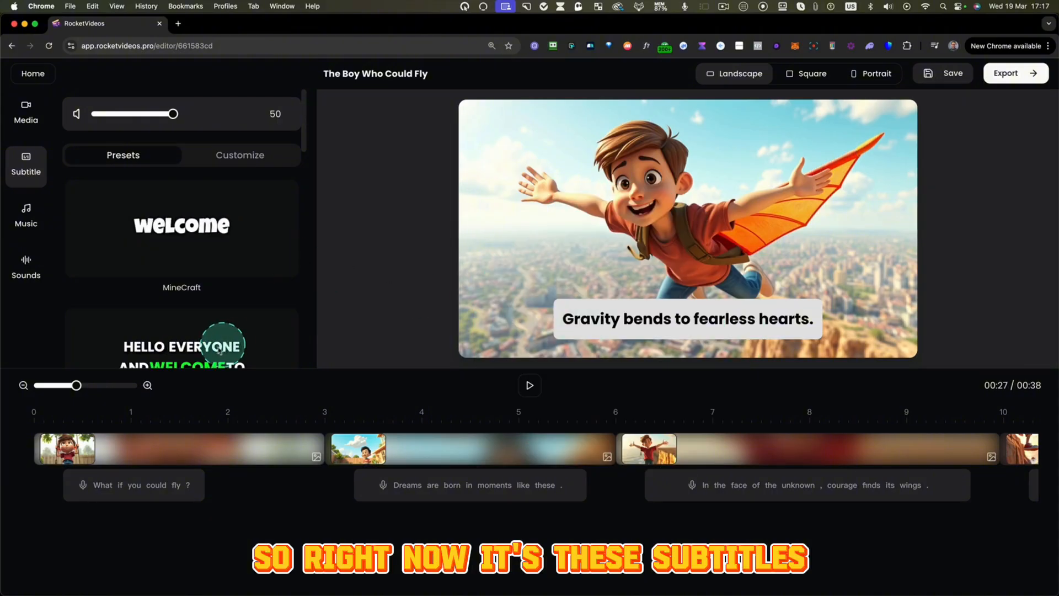
click(204, 356)
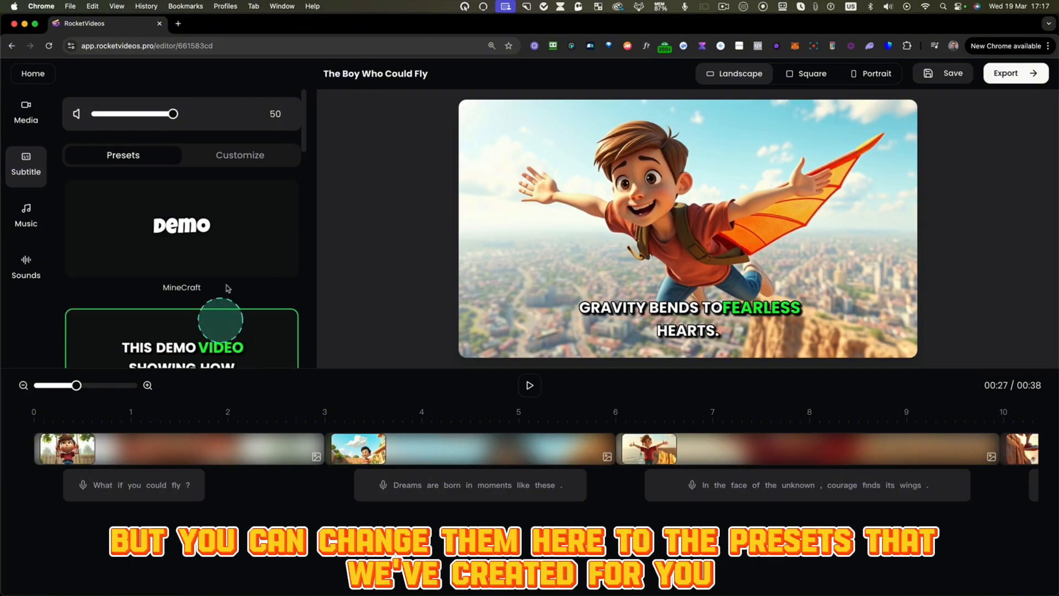
click(195, 286)
drag(305, 146, 288, 225)
click(240, 232)
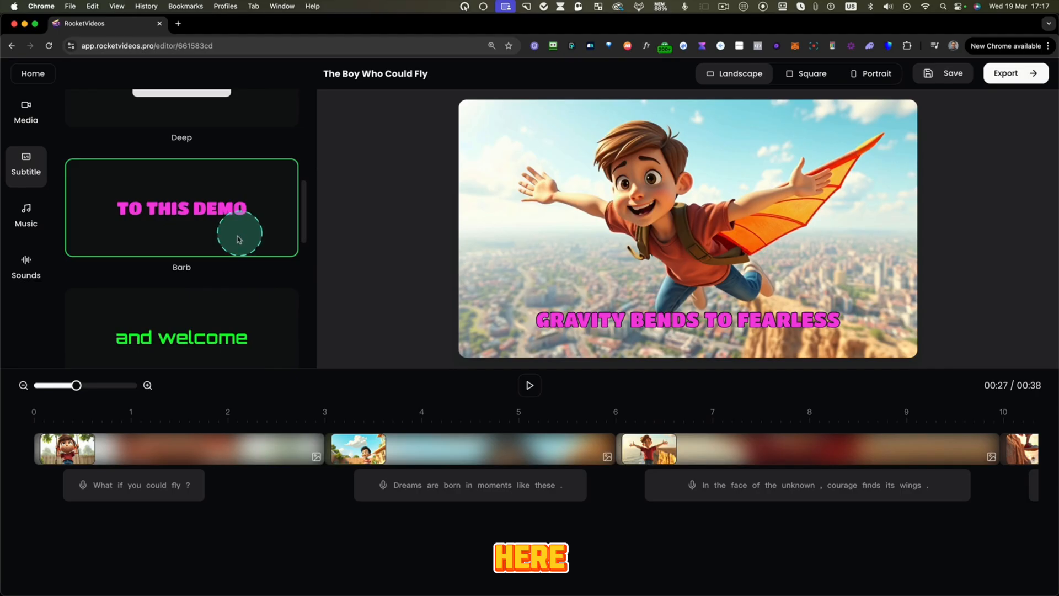
click(198, 337)
scroll(230, 207, up, 6)
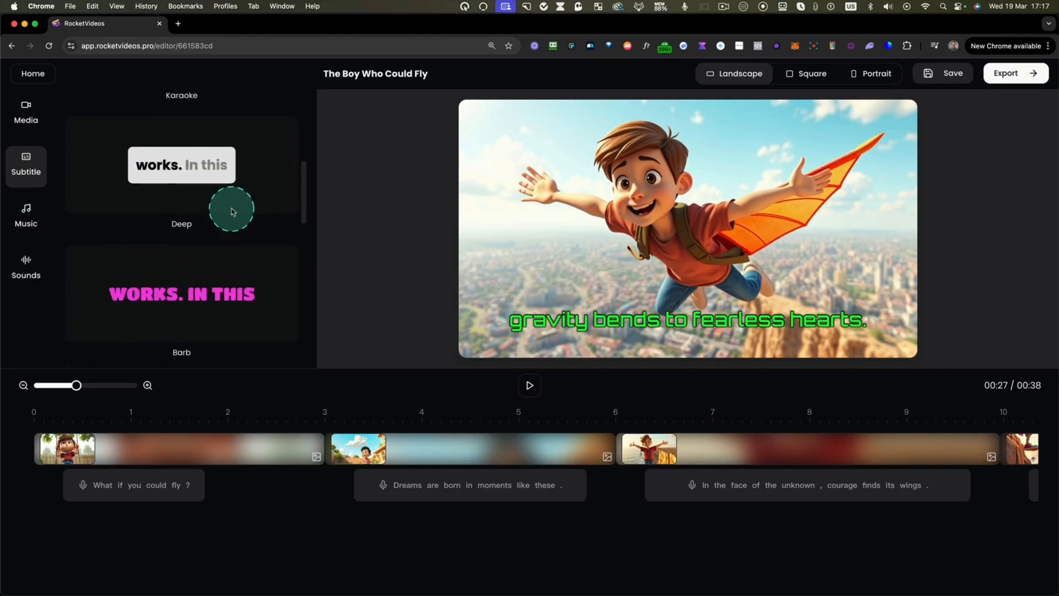
click(156, 245)
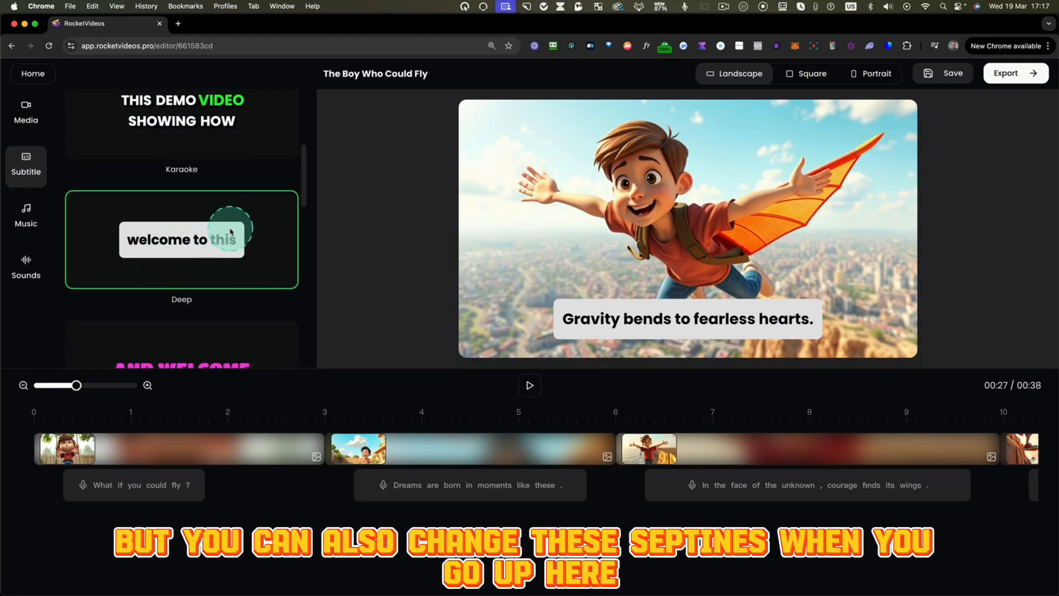
- Customize the subtitle text with italic font style and uppercase text case
scroll(245, 204, up, 5)
click(239, 159)
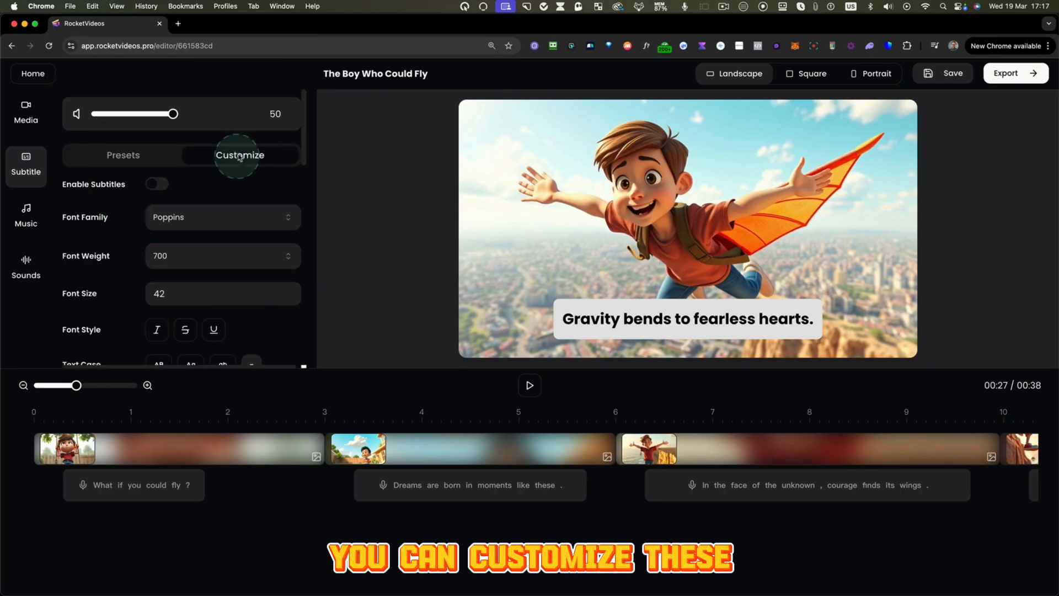
scroll(177, 278, down, 2)
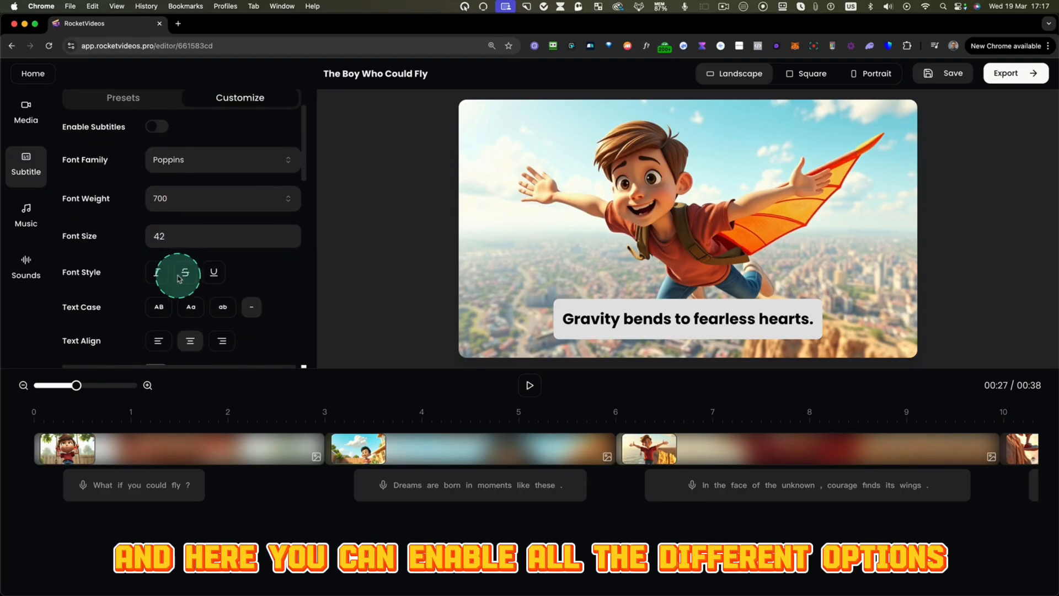
scroll(160, 216, down, 2)
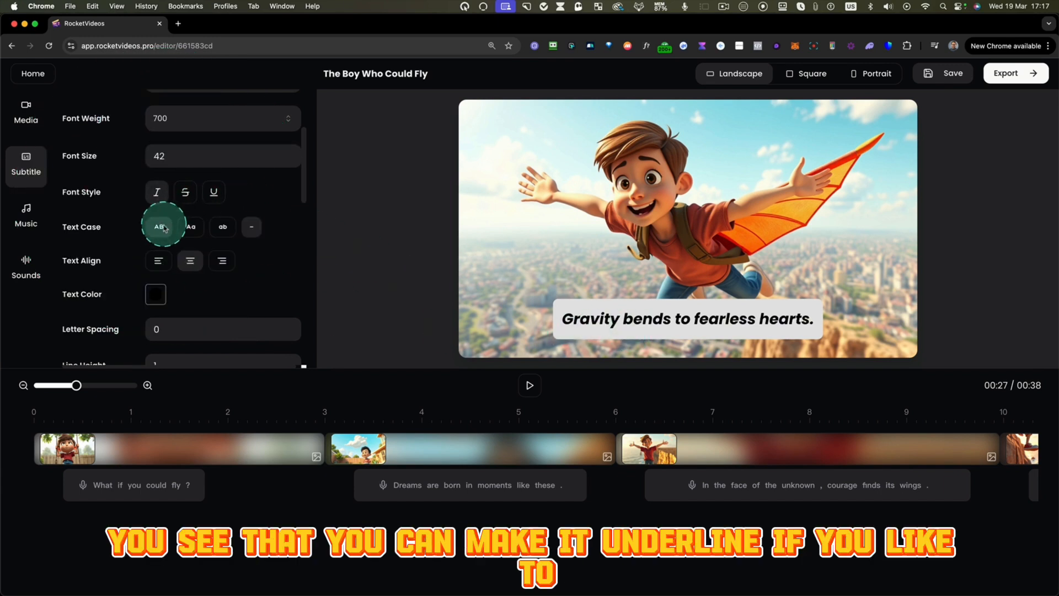
click(211, 197)
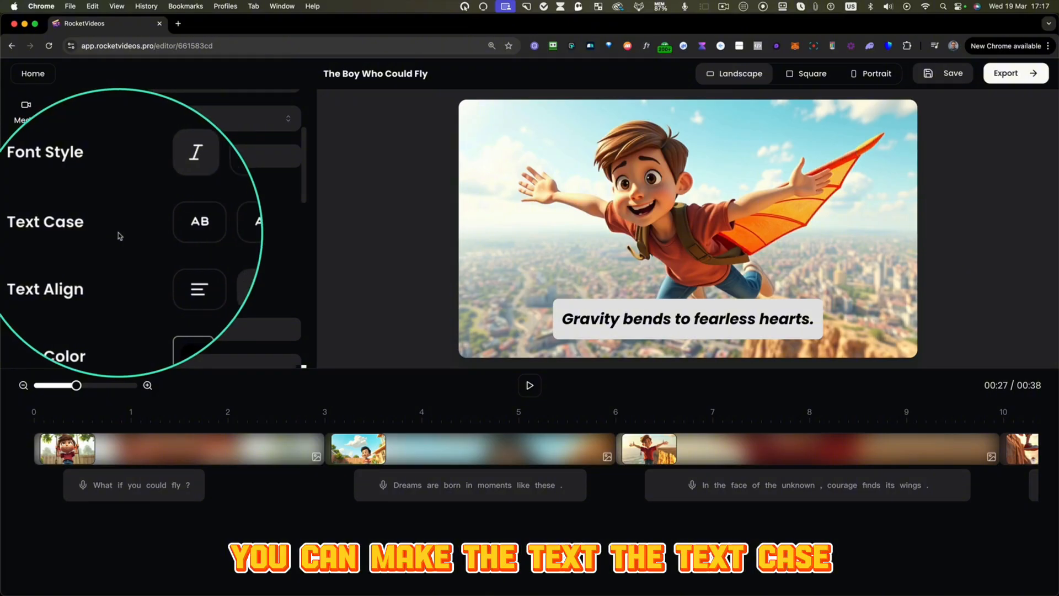
click(161, 226)
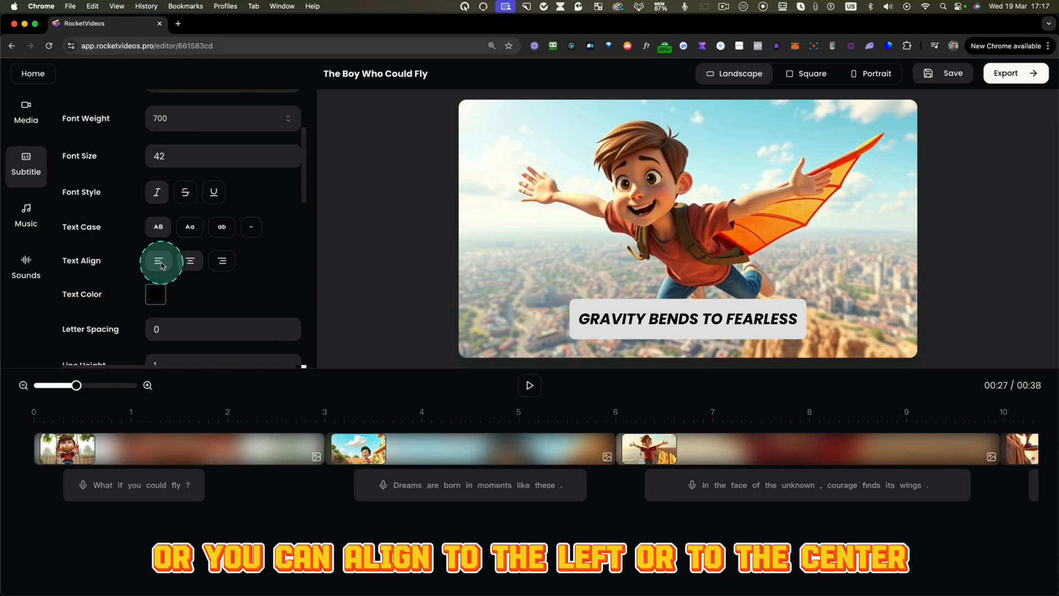
- Set the subtitle text color to red, #de0909
scroll(194, 297, down, 2)
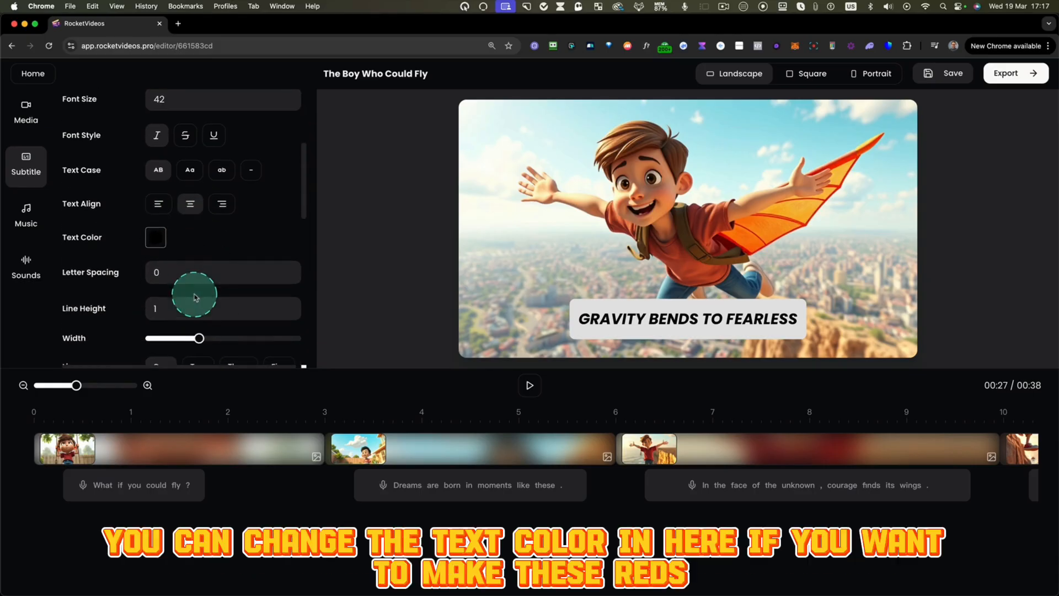
click(155, 239)
click(210, 280)
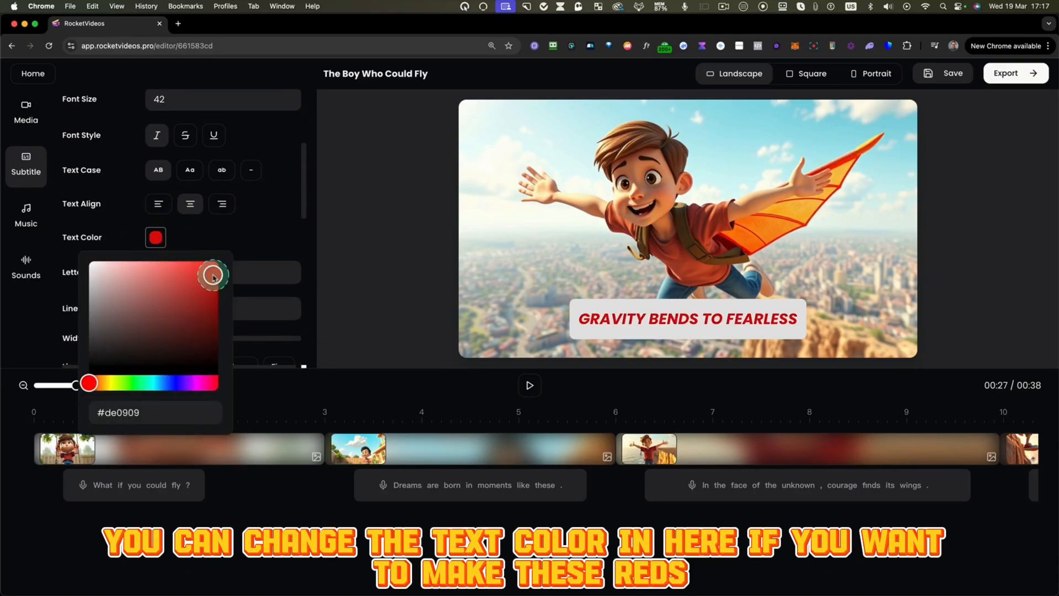
click(246, 237)
- Widen the subtitle area so that the whole sentence "Gravity bends to fearless hearts." fits on one line
scroll(260, 236, down, 3)
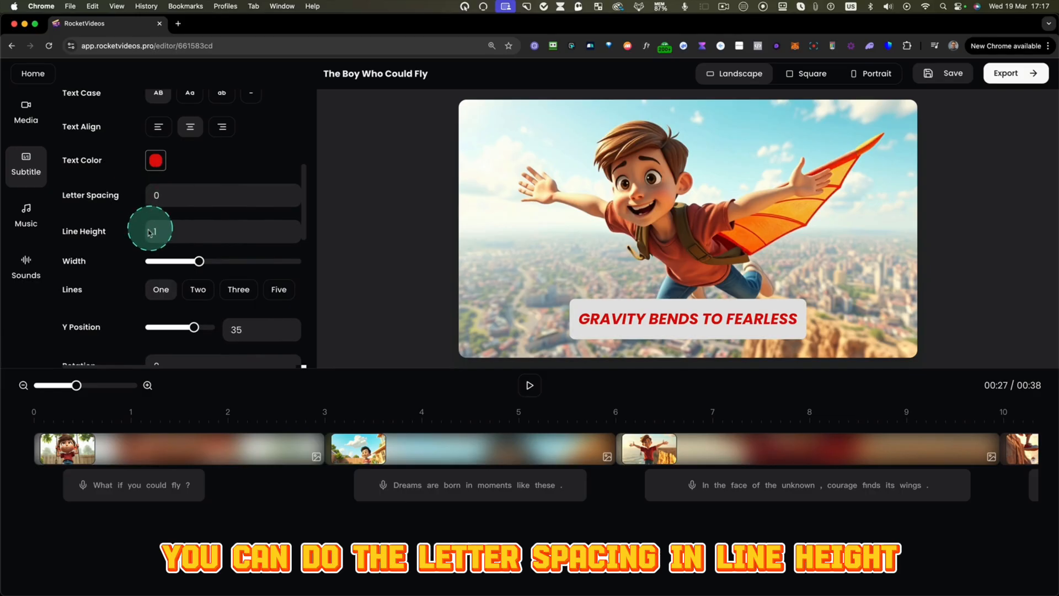
scroll(152, 235, down, 2)
mouse_move(199, 207)
mouse_down()
mouse_move(212, 208)
mouse_move(205, 218)
mouse_up()
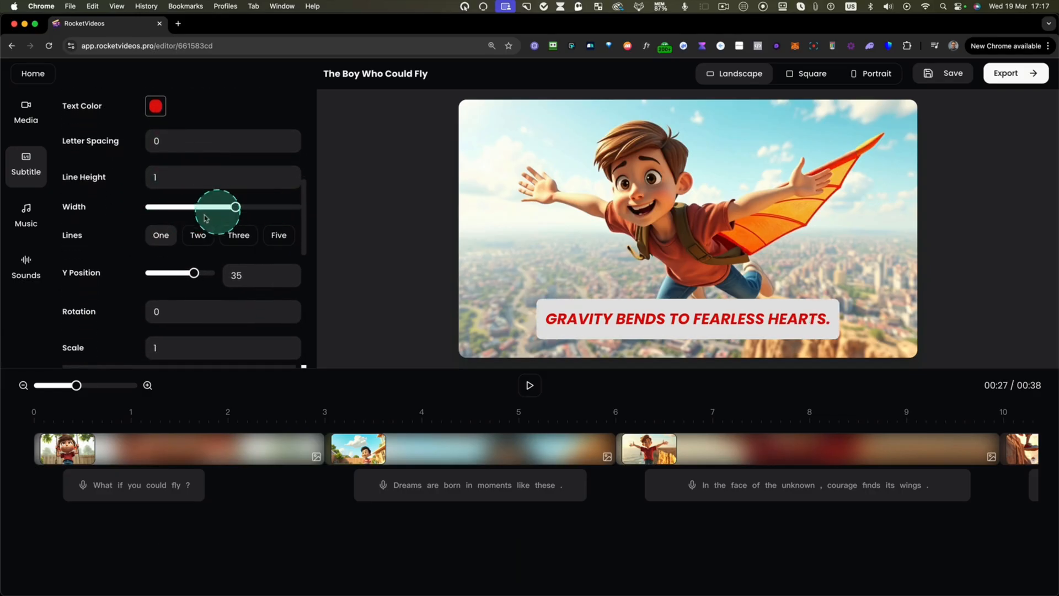
- Try three and two subtitle lines, and return the setting to one line
scroll(185, 236, down, 1)
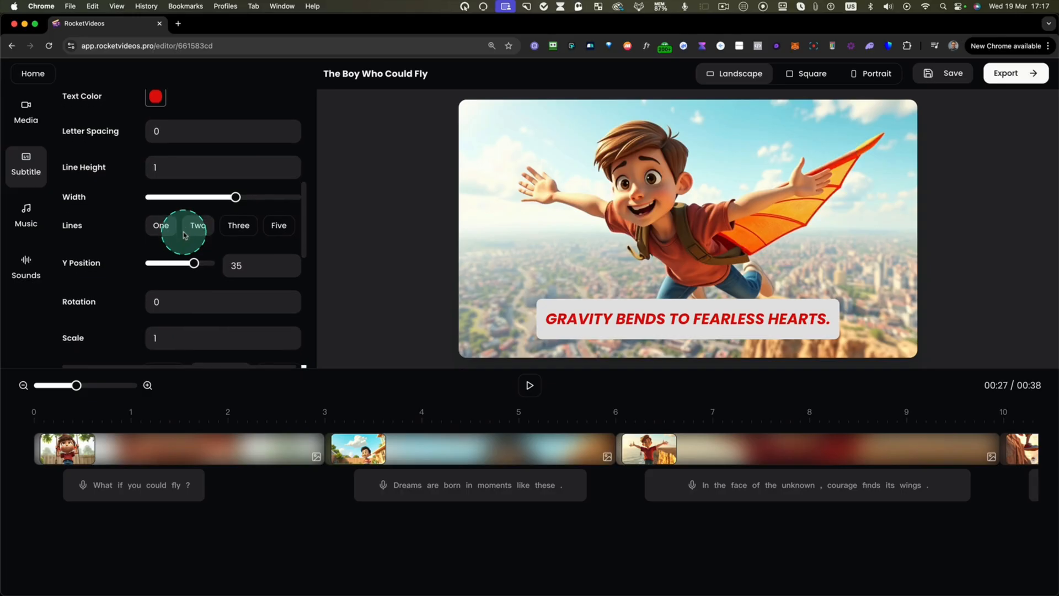
scroll(195, 237, down, 1)
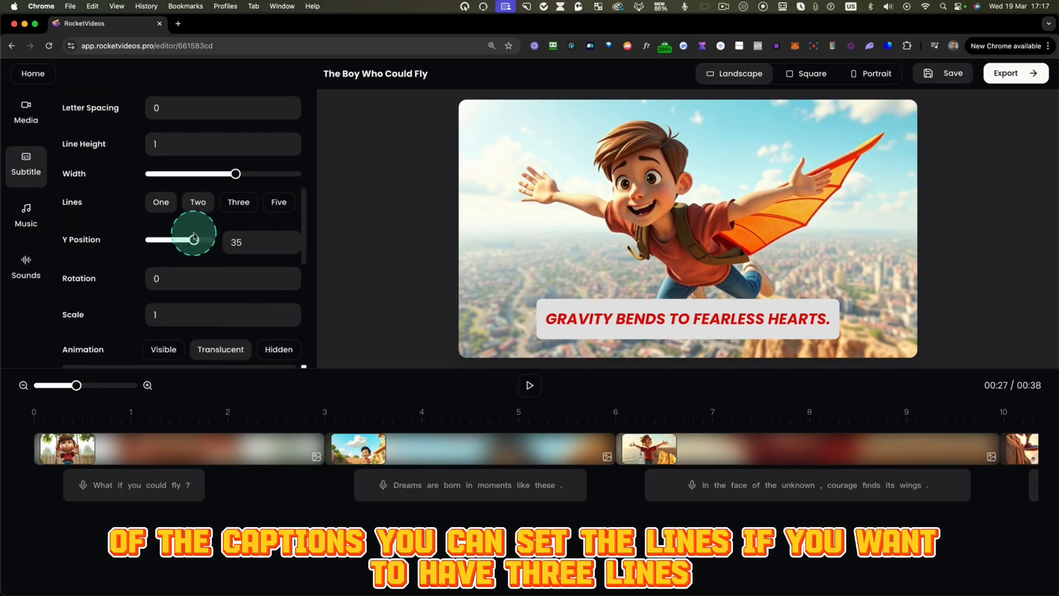
click(237, 203)
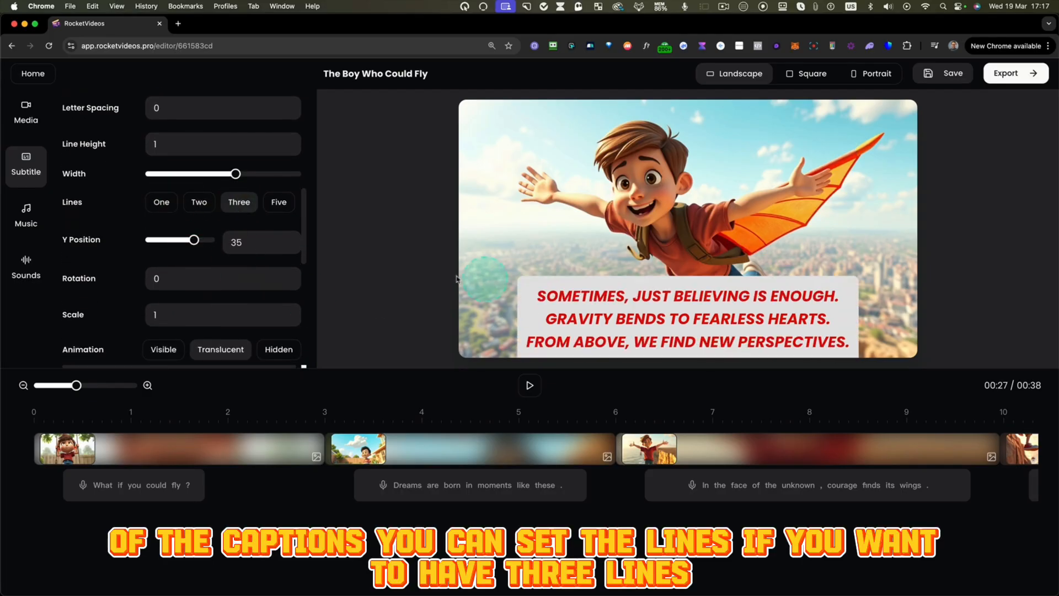
click(199, 202)
click(161, 202)
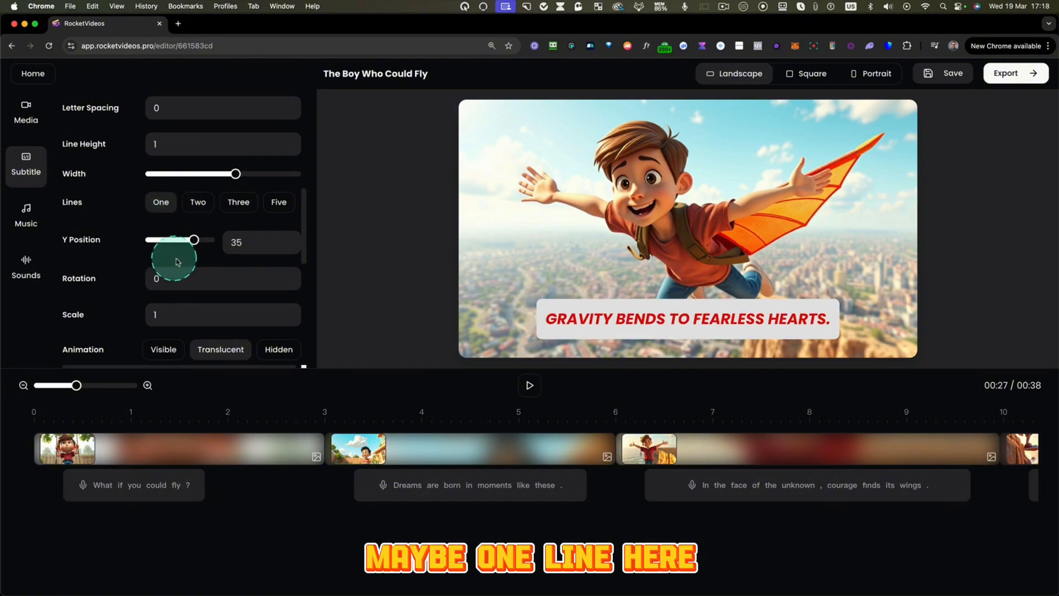
- Set the subtitle animation to Hidden and the page animation to Fade
scroll(211, 269, down, 3)
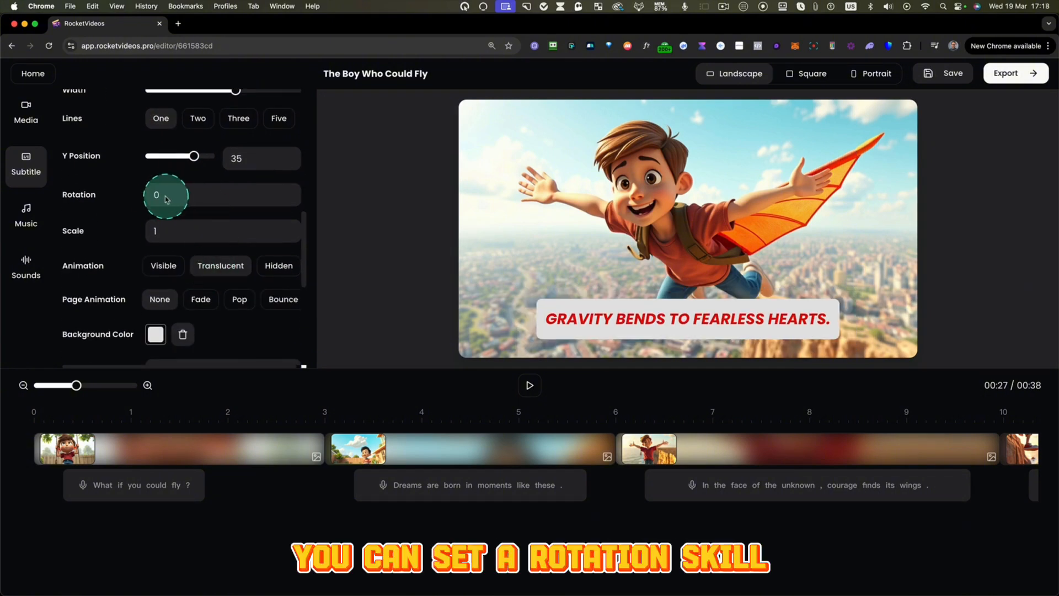
scroll(197, 243, down, 1)
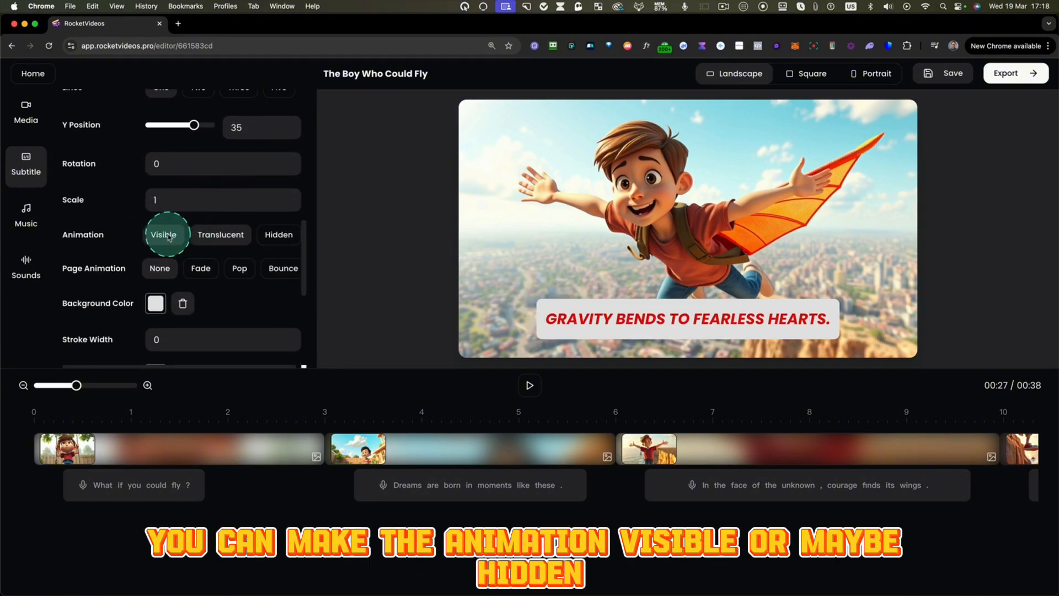
click(266, 236)
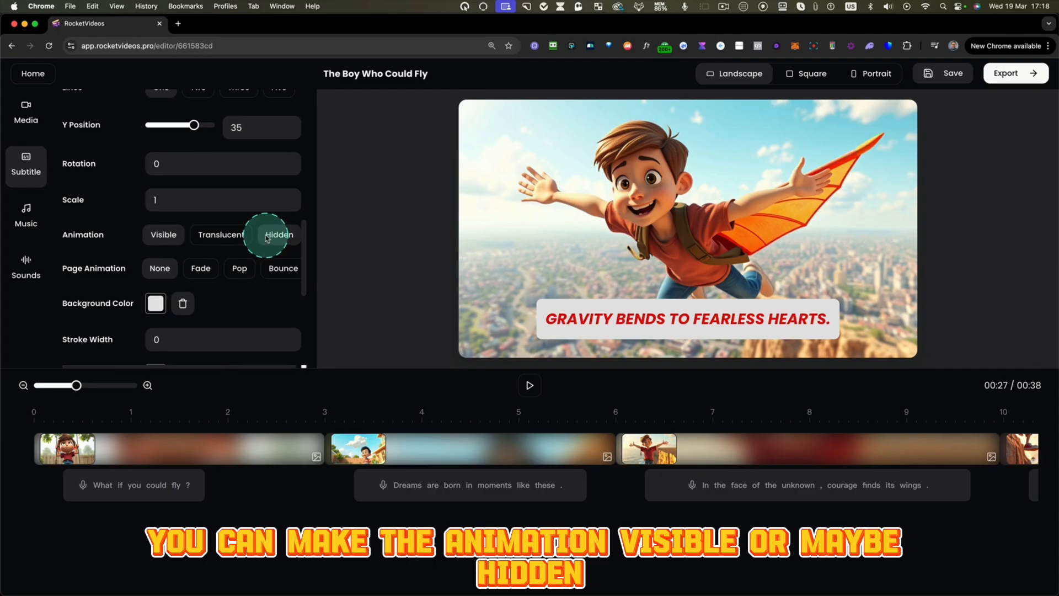
click(199, 270)
- Add a font shadow to the subtitles and choose near-black #070707 as its color
scroll(202, 271, down, 2)
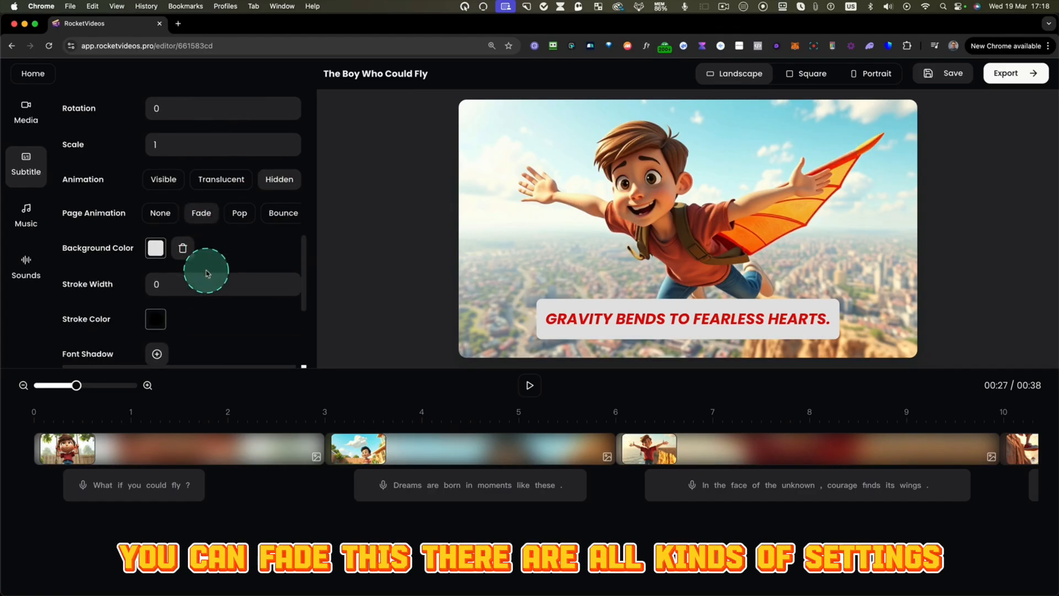
scroll(279, 248, down, 3)
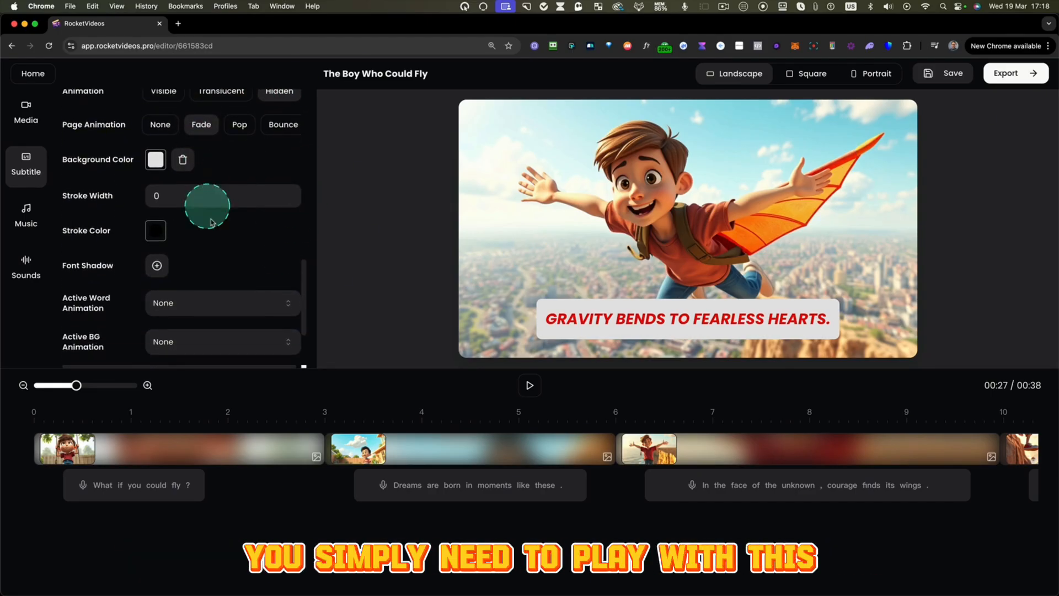
scroll(246, 230, down, 1)
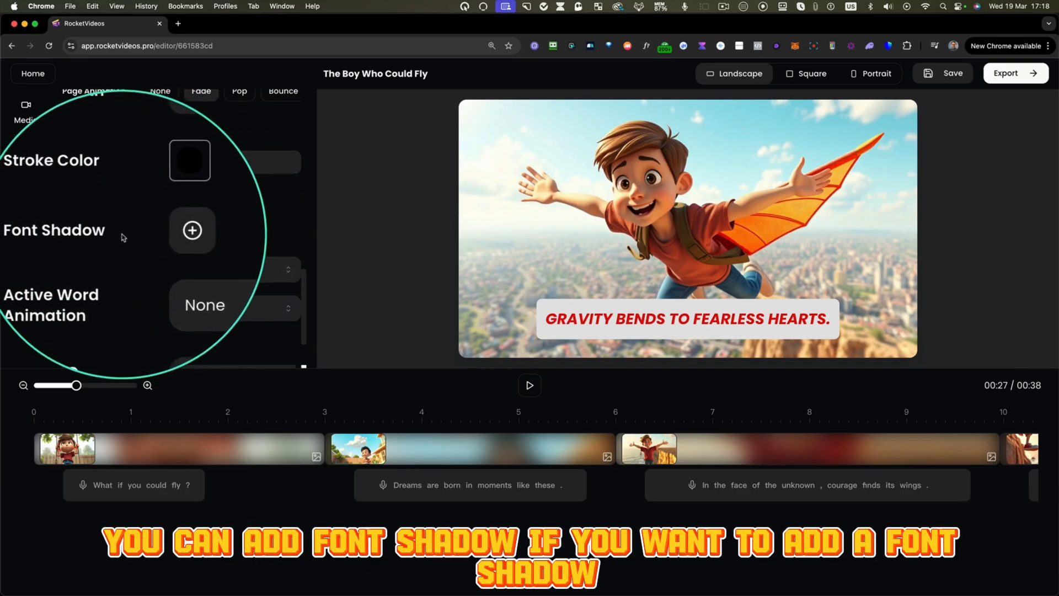
click(159, 231)
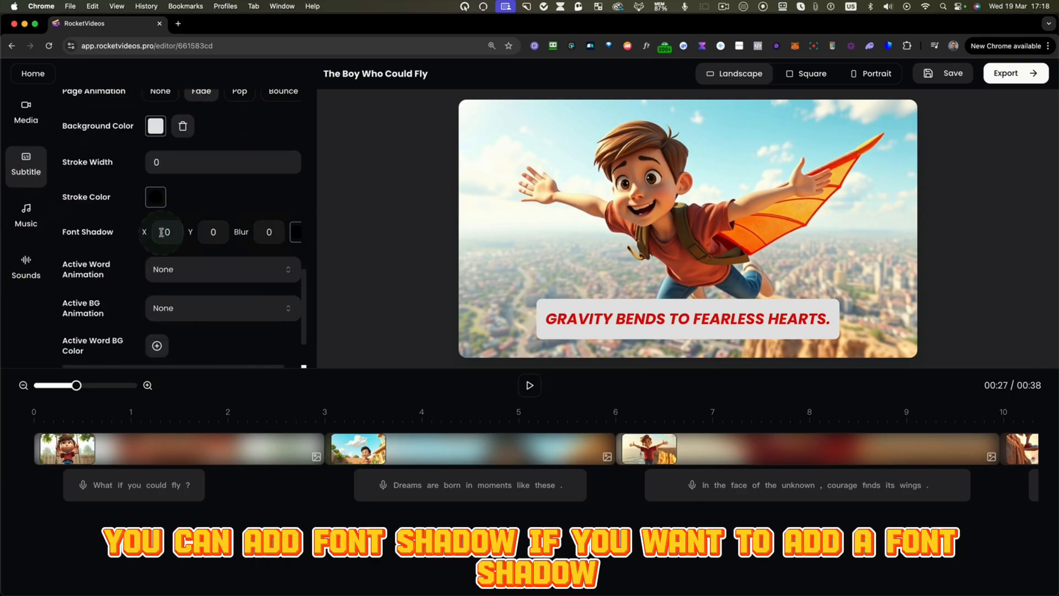
click(291, 236)
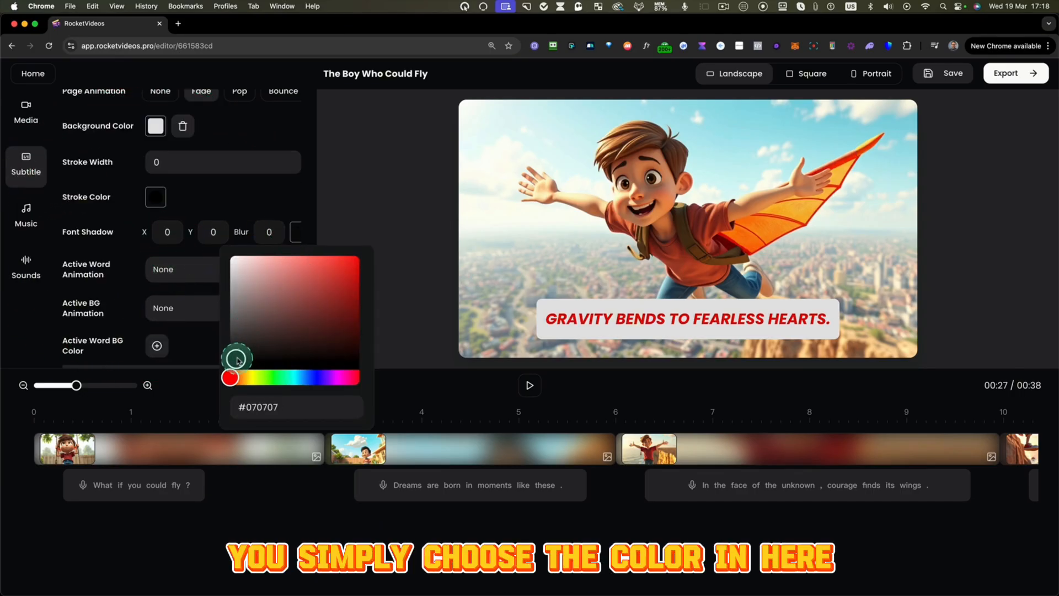
click(275, 240)
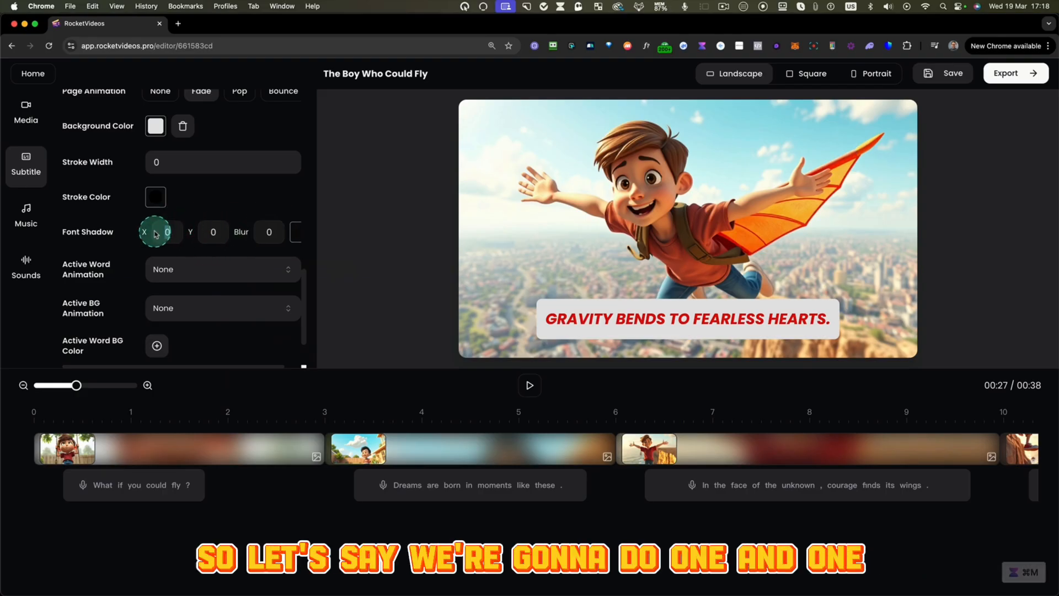
- Set the font shadow's X offset to 1, Y offset to 1 and blur to 3
text(1)
click(209, 235)
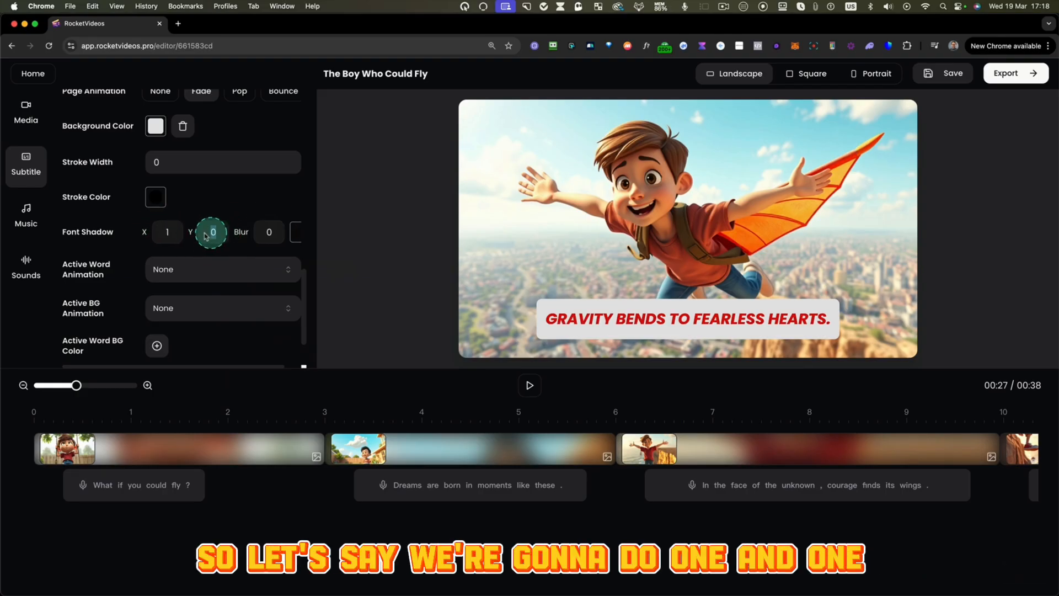
text(1)
click(265, 234)
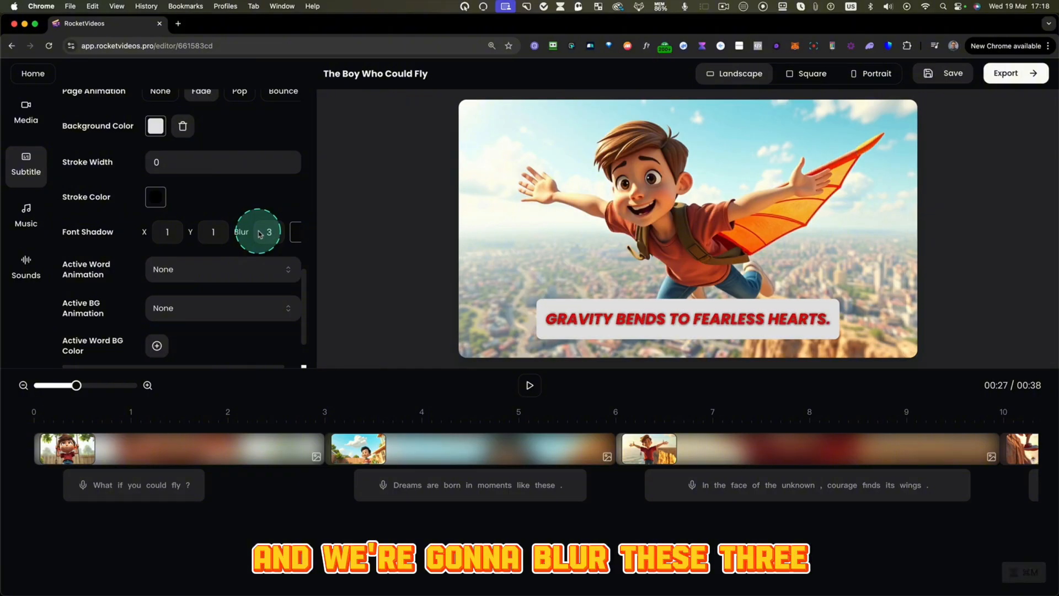
text(3)
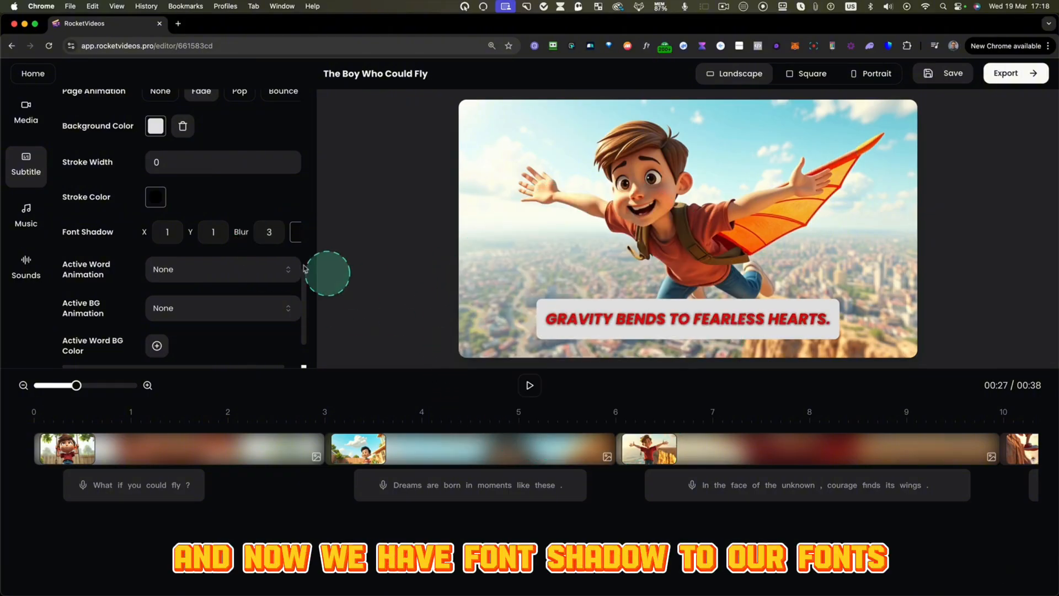
- Apply the Pop active word animation to the subtitles and preview the video from the start
click(174, 270)
click(167, 313)
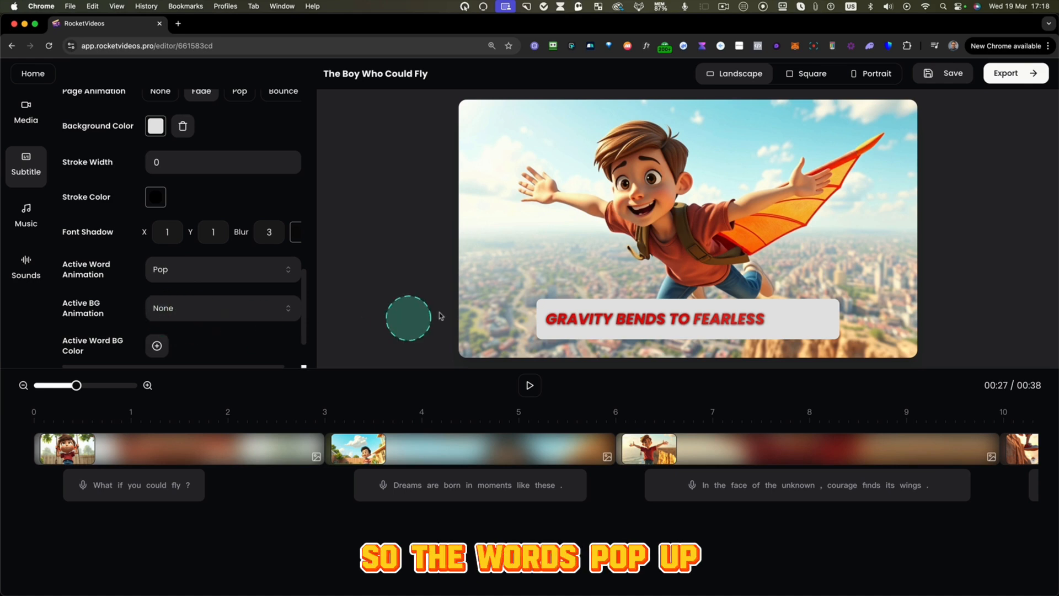
click(40, 421)
key(space)
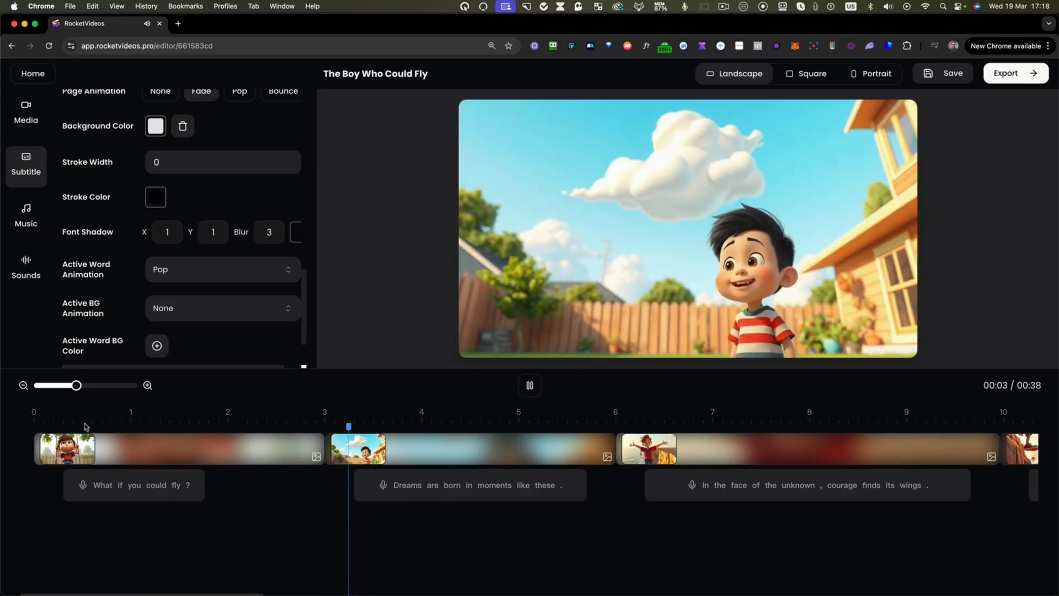
click(197, 298)
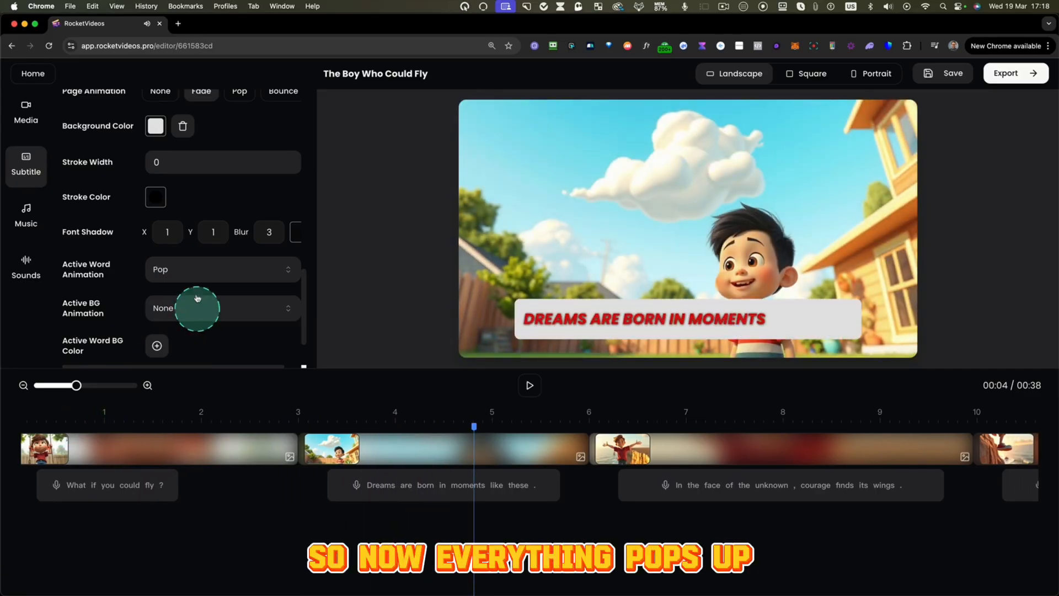
- Set the active background animation to Slide and preview it briefly
click(169, 320)
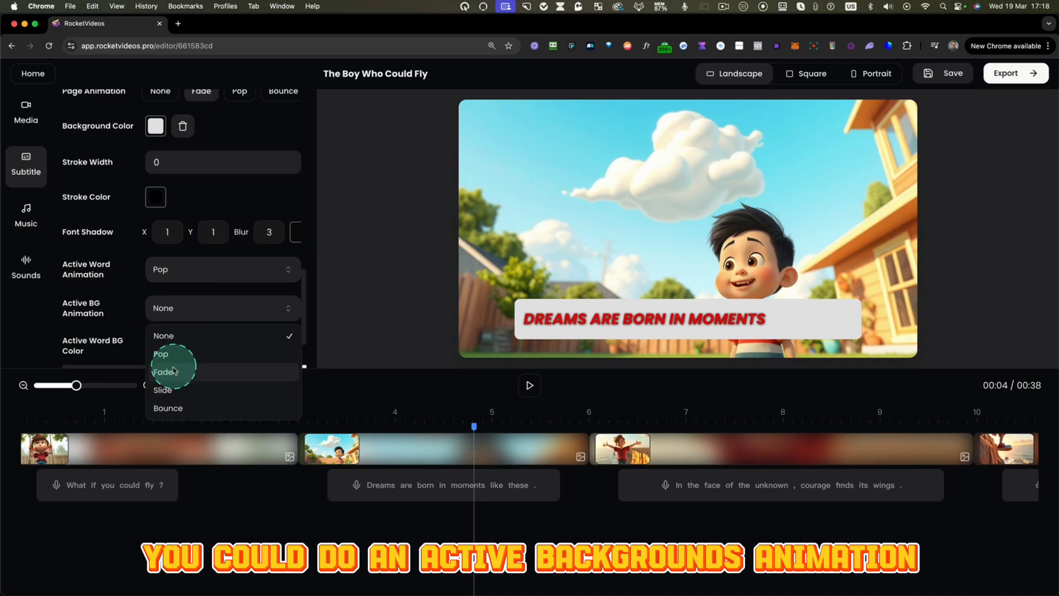
click(173, 391)
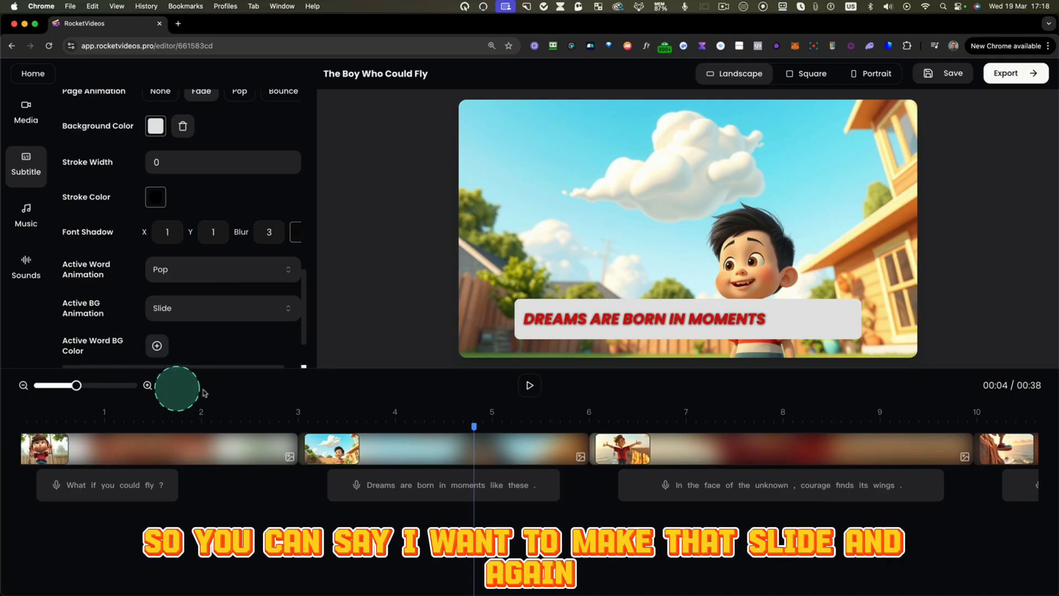
click(530, 386)
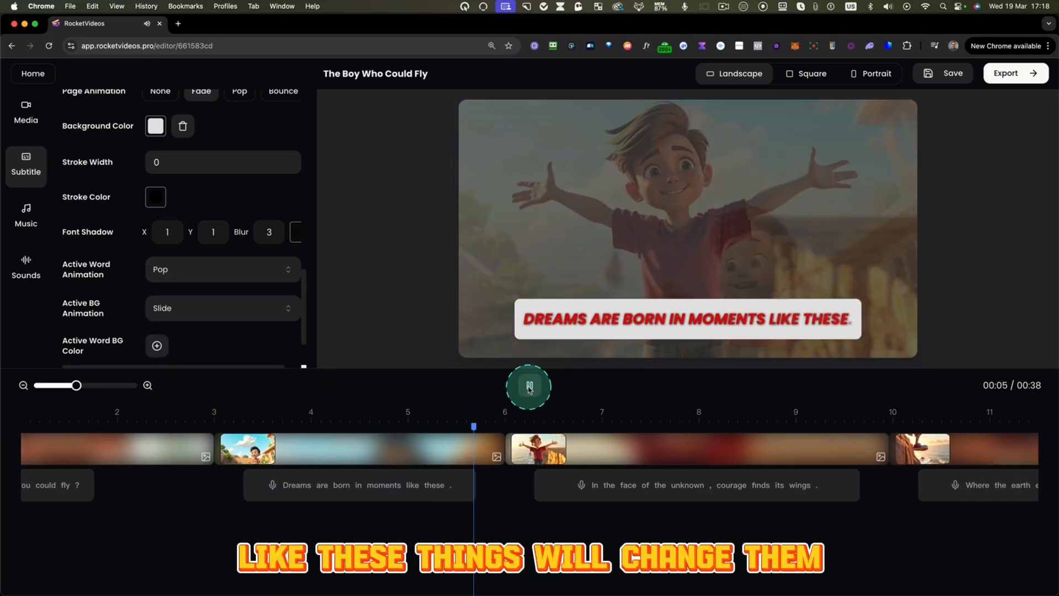
click(529, 386)
- Add a bright blue active word background color to the subtitles and preview it in the video
scroll(259, 293, down, 3)
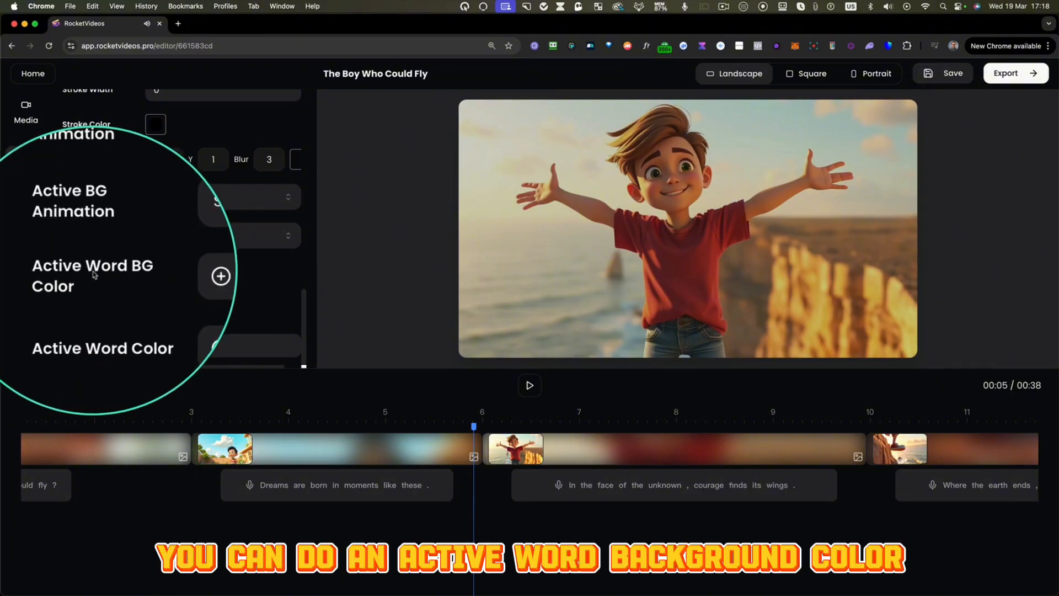
click(157, 274)
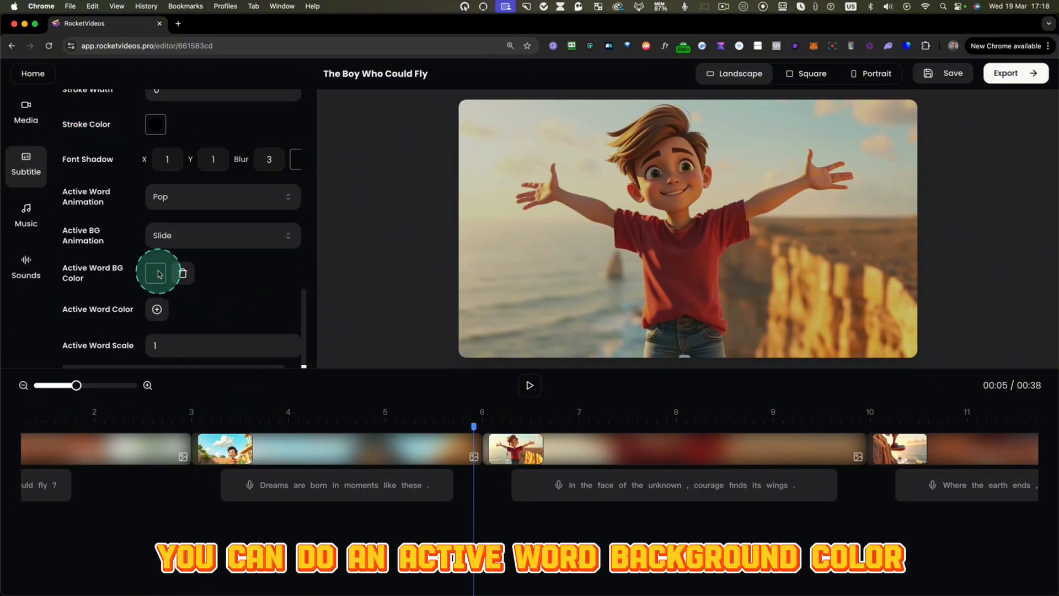
click(157, 273)
click(164, 419)
drag(184, 350, 213, 296)
click(224, 275)
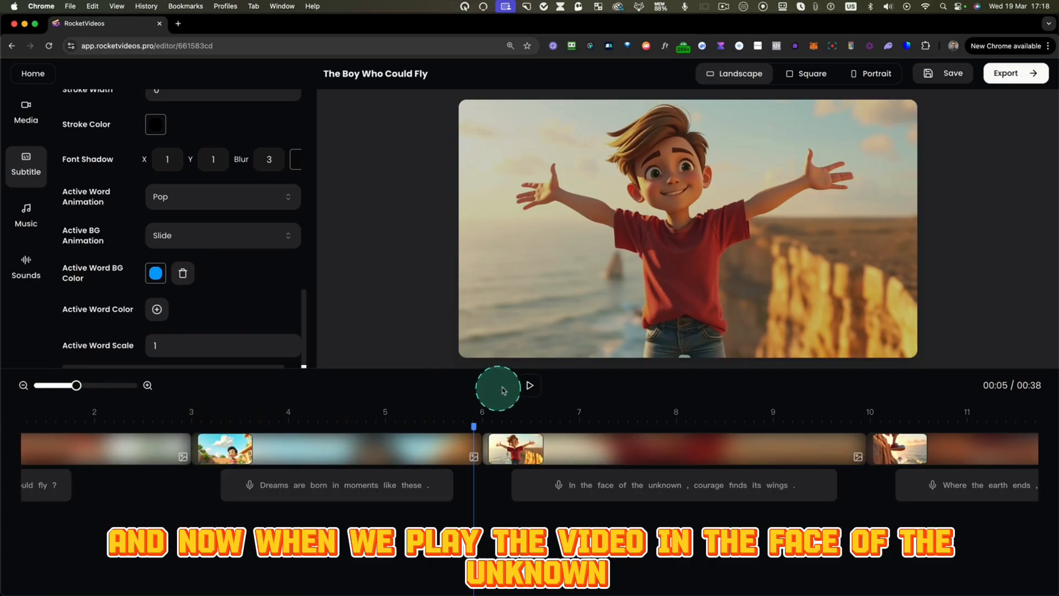
click(528, 385)
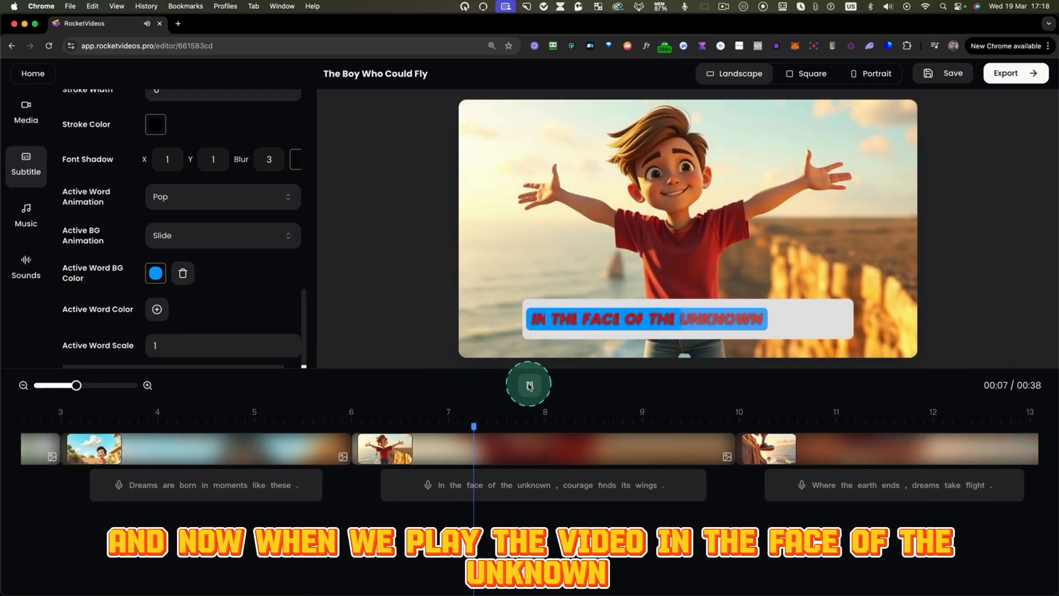
click(529, 386)
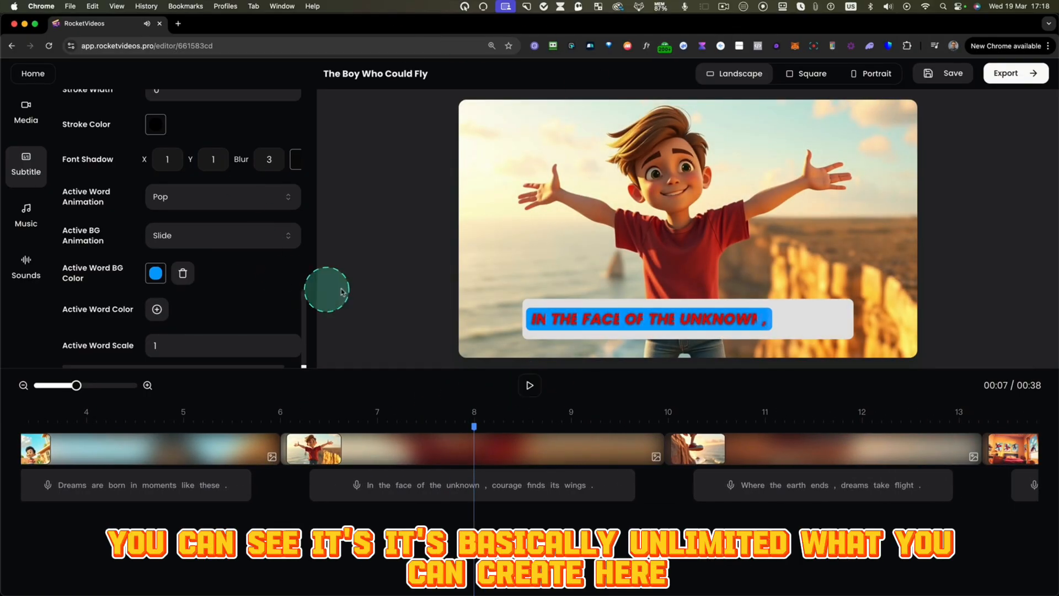
- Add a bright green active word color to the subtitles and play the rest of the courage sentence to check it
scroll(290, 297, down, 1)
scroll(281, 297, up, 1)
scroll(236, 296, down, 1)
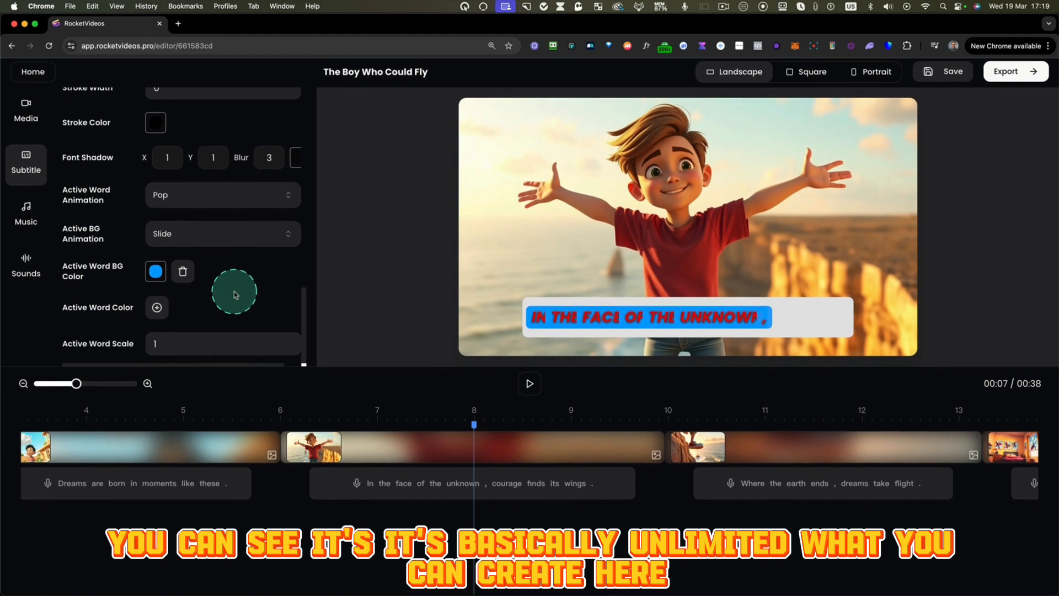
scroll(159, 321, up, 1)
click(158, 311)
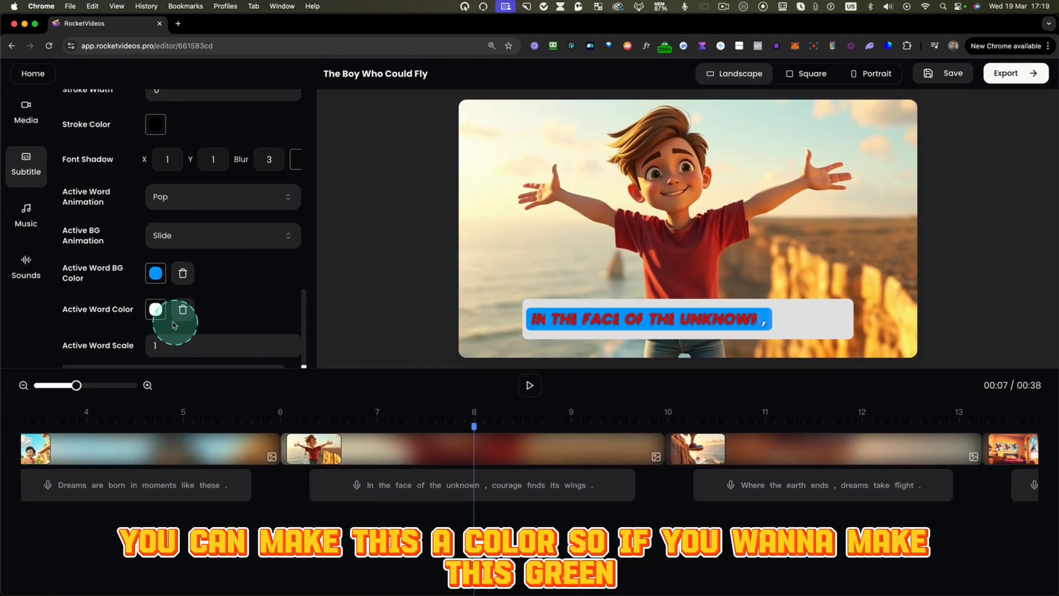
click(156, 311)
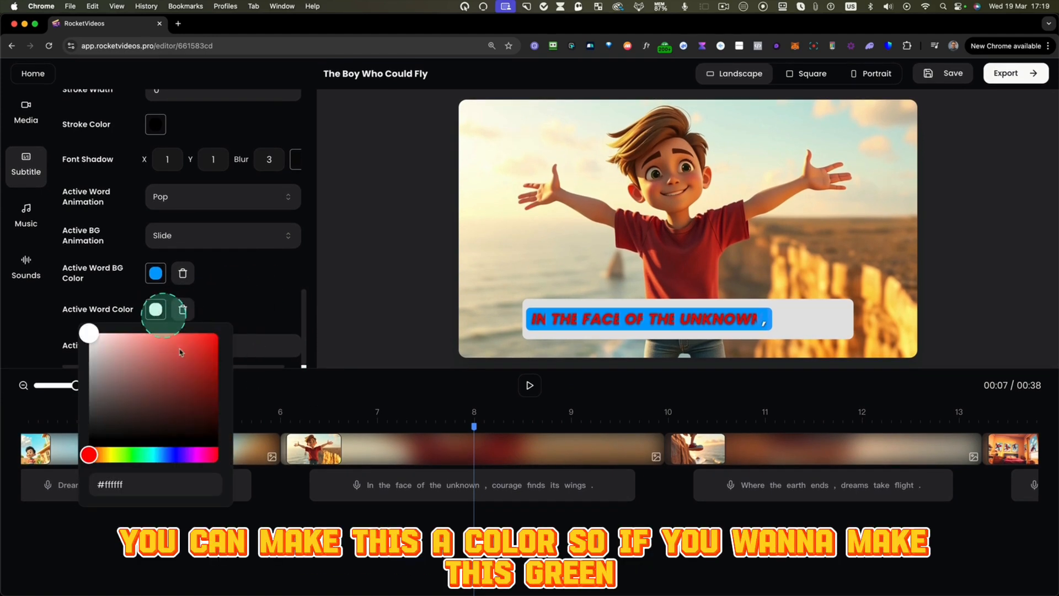
click(134, 457)
click(210, 346)
click(457, 310)
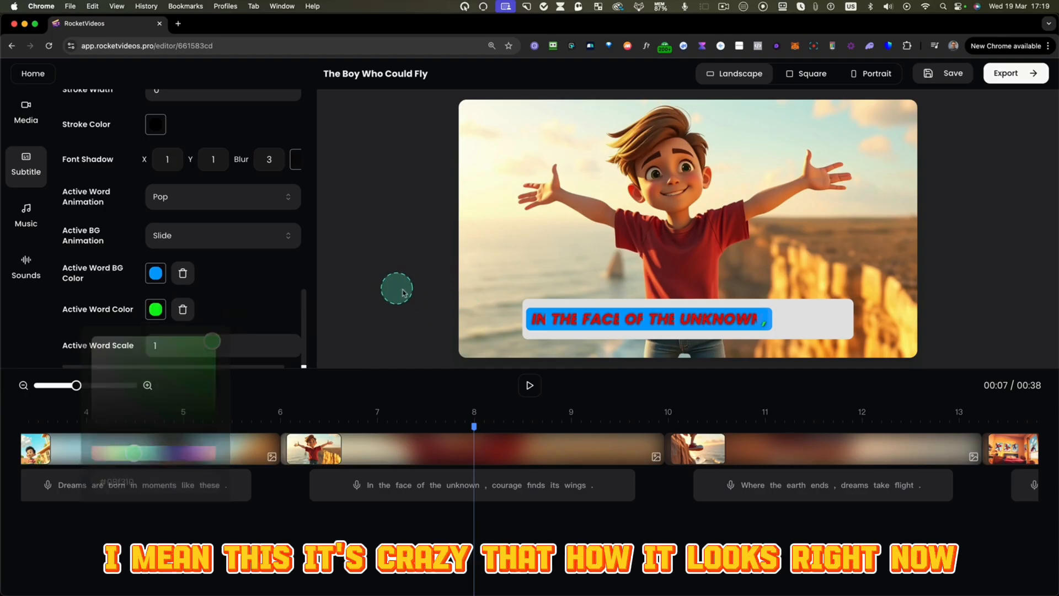
click(530, 385)
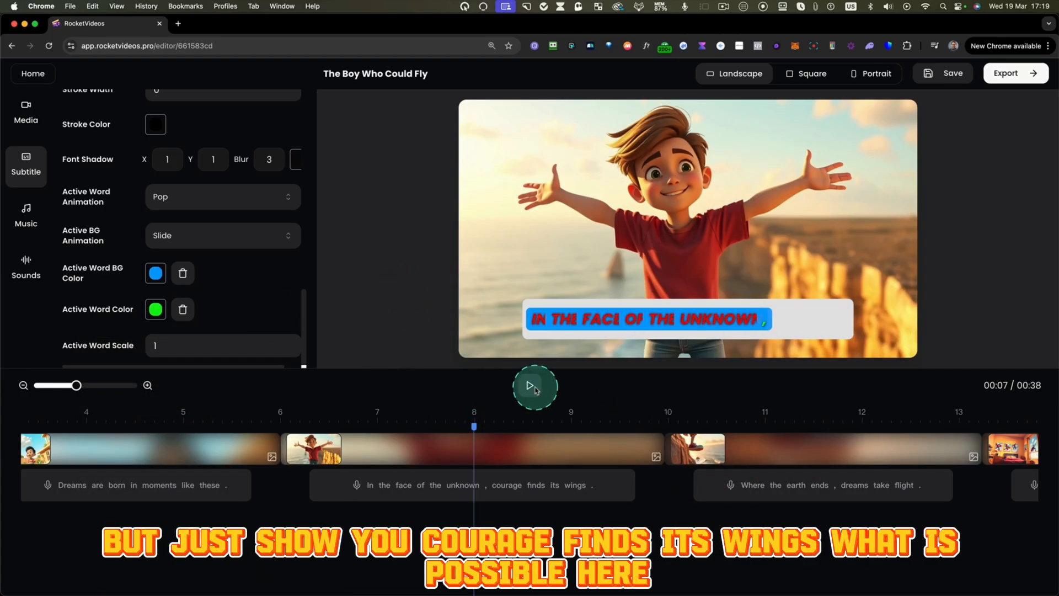
click(530, 386)
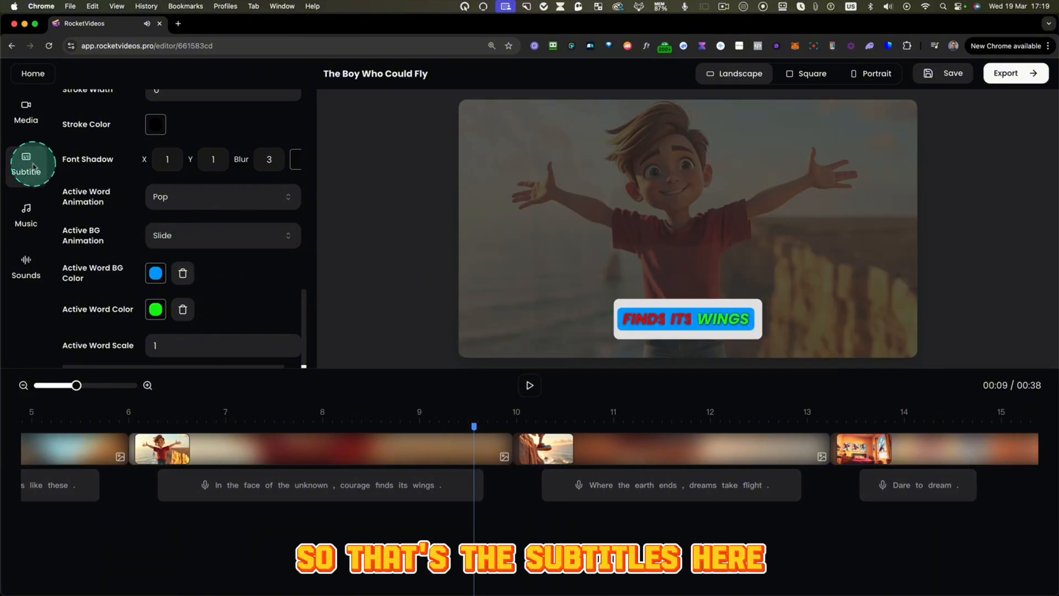
- Add the trap track "Turn It Up" from the music library to the timeline and set the music volume to 70
click(36, 233)
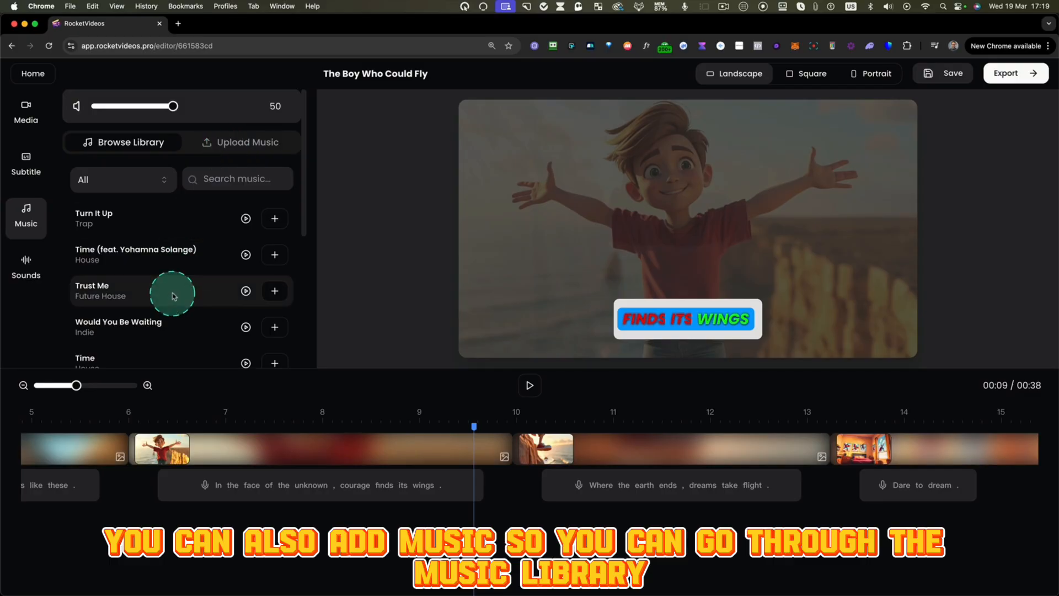
scroll(170, 296, down, 3)
scroll(176, 295, up, 4)
scroll(248, 231, down, 1)
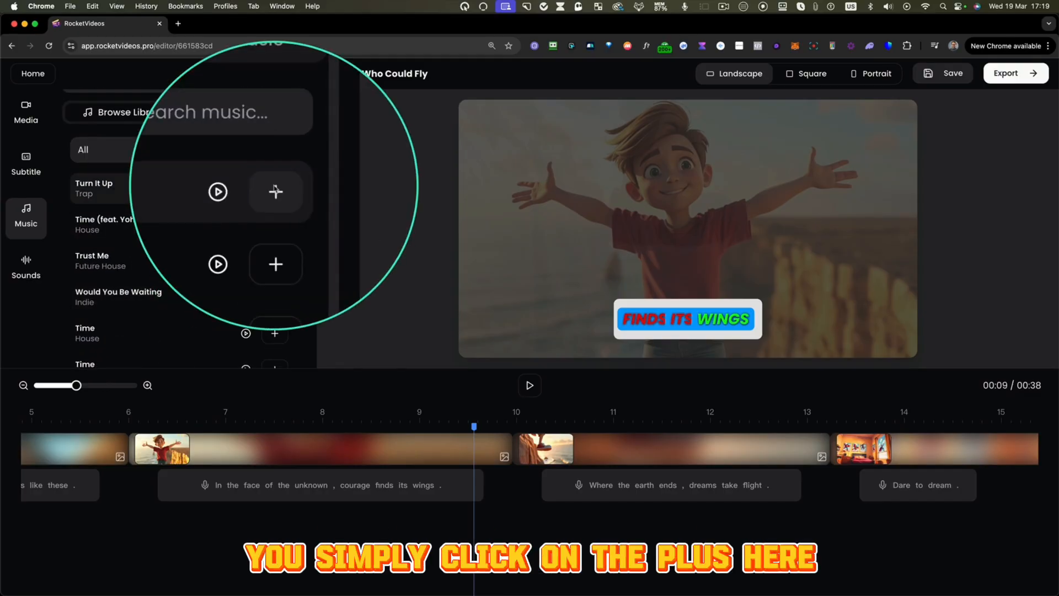
click(274, 190)
scroll(134, 530, left, 3)
scroll(187, 536, left, 3)
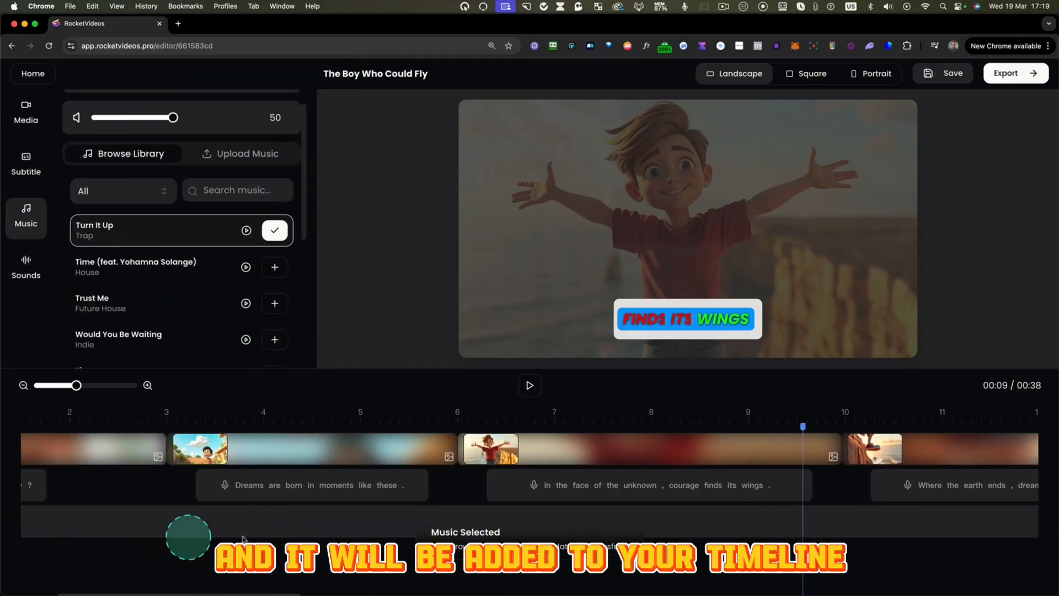
click(169, 529)
drag(172, 118, 133, 118)
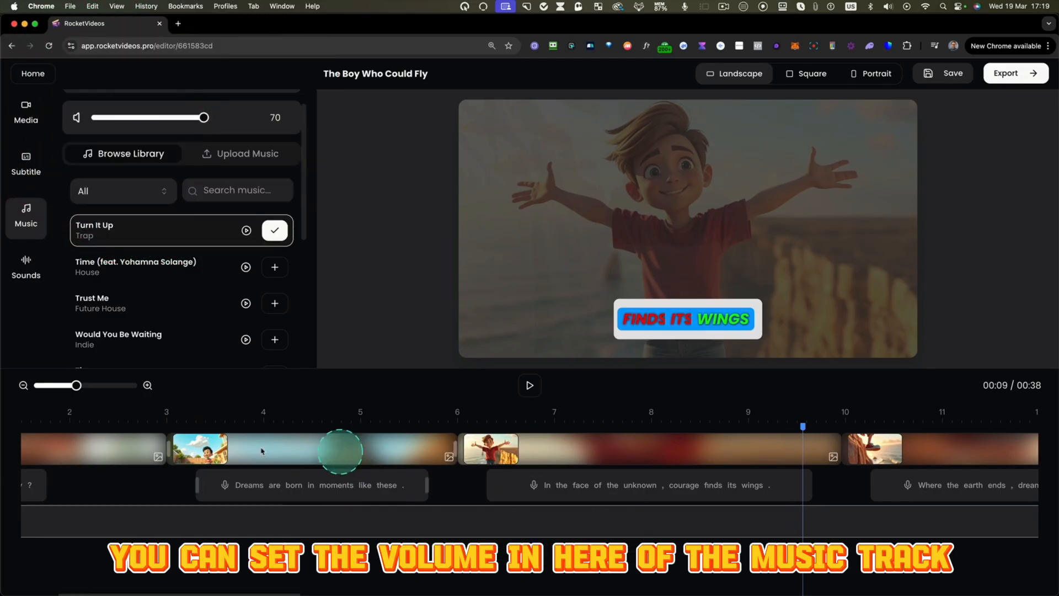
- Open the sound effects library and place the playhead at the start of the "From above" flying clip, at about 28 seconds
click(28, 267)
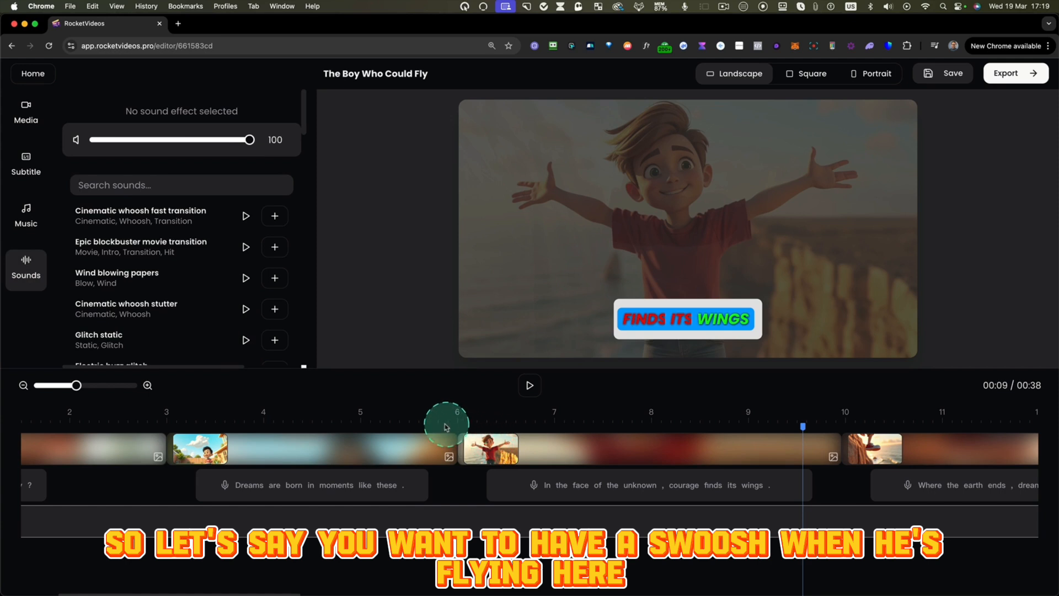
scroll(669, 480, right, 5)
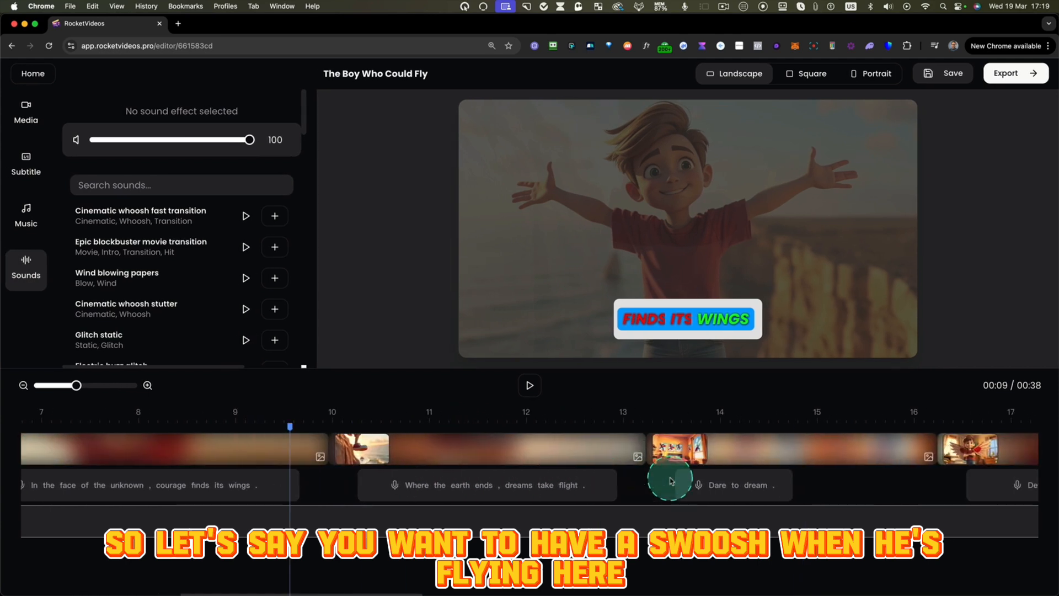
scroll(670, 480, right, 15)
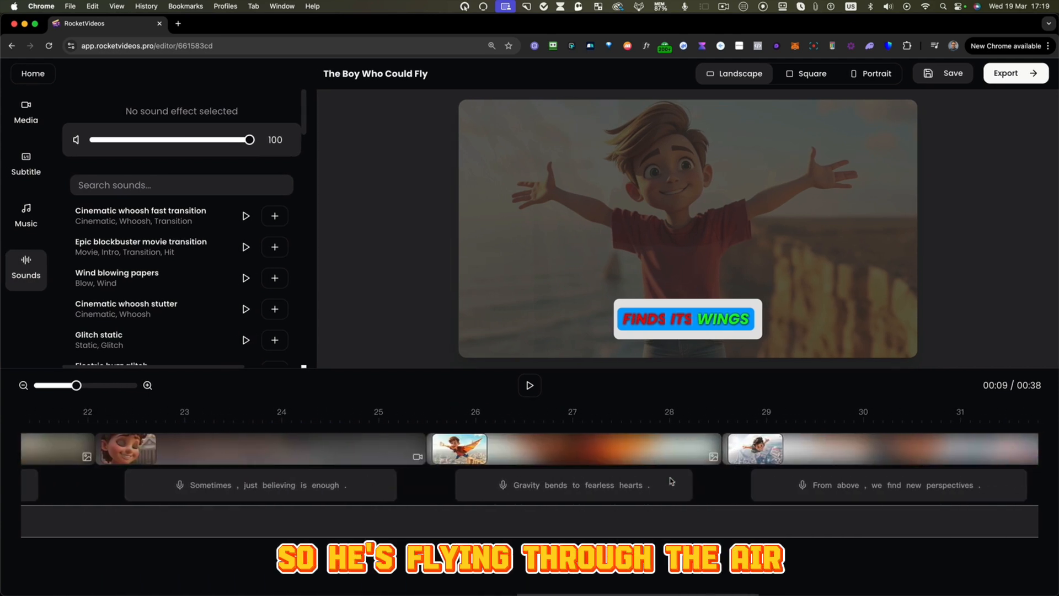
scroll(672, 481, right, 3)
click(651, 425)
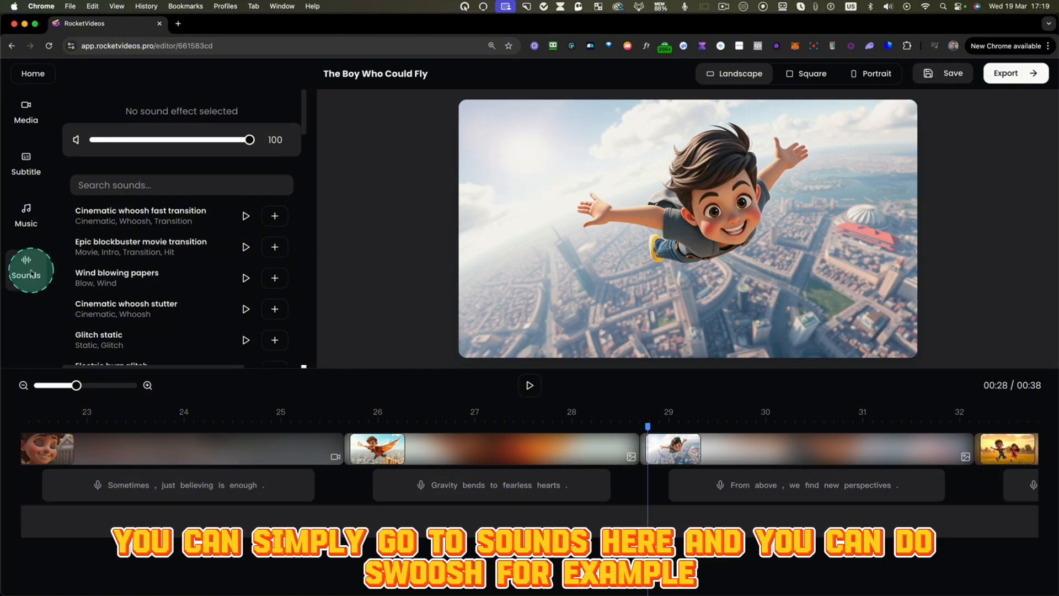
- Search the sound effects for "swoosh", preview several results and add Short fire whoosh at the playhead
click(124, 191)
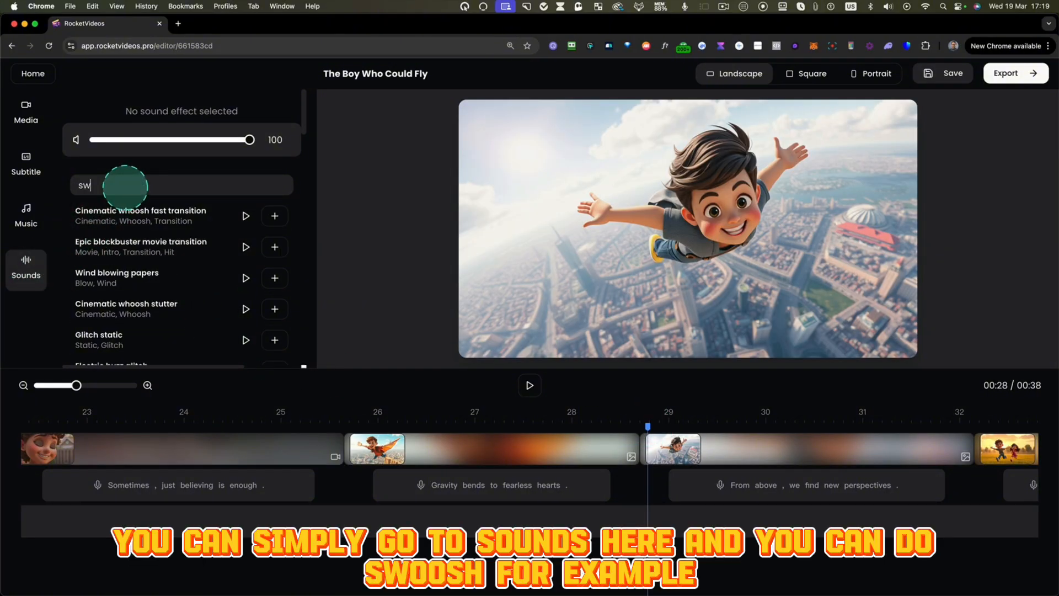
text(oosh)
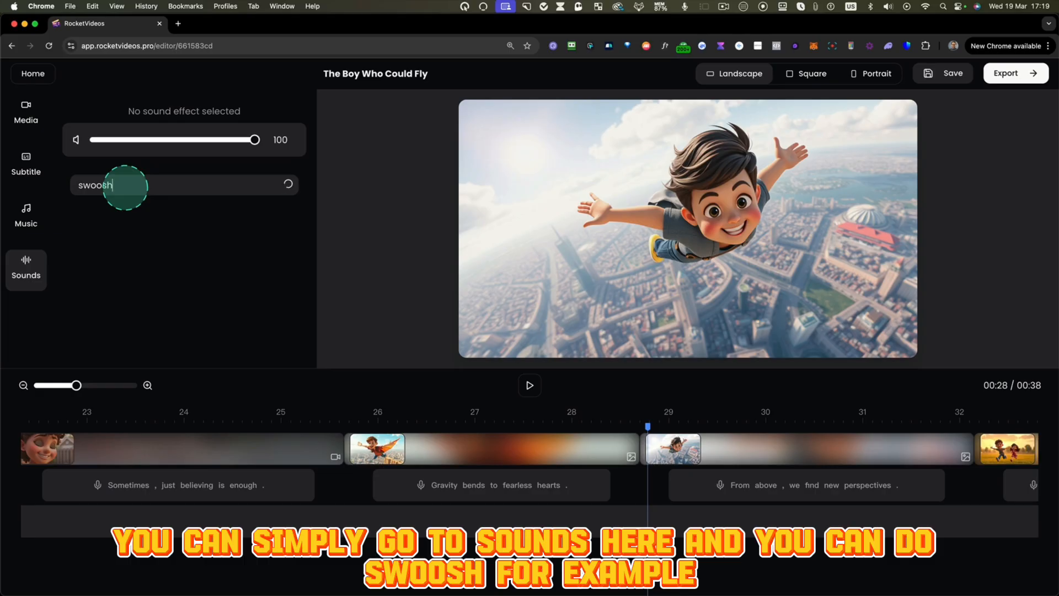
click(246, 216)
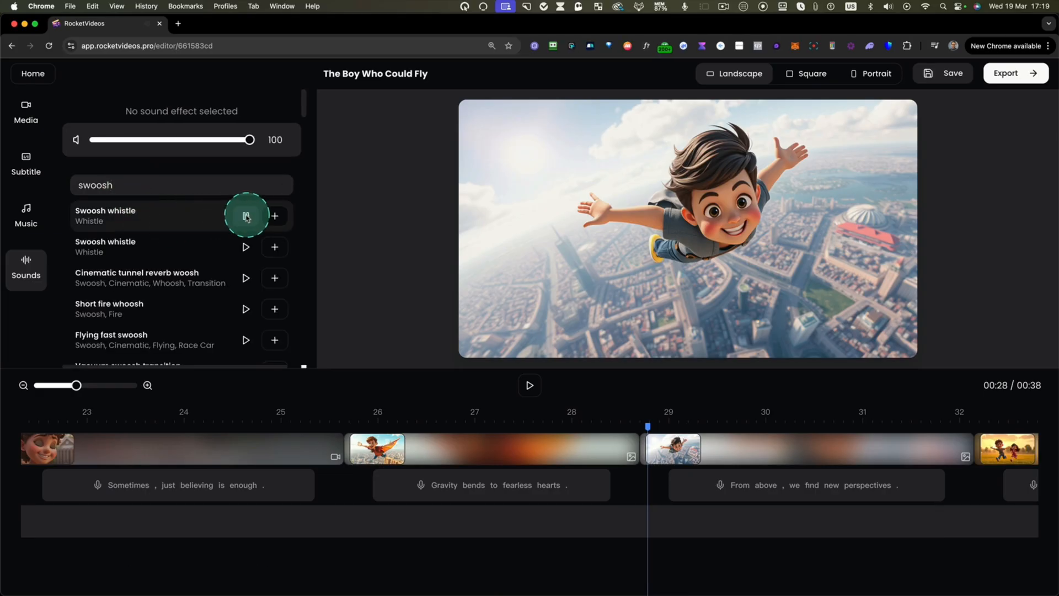
click(246, 247)
click(245, 278)
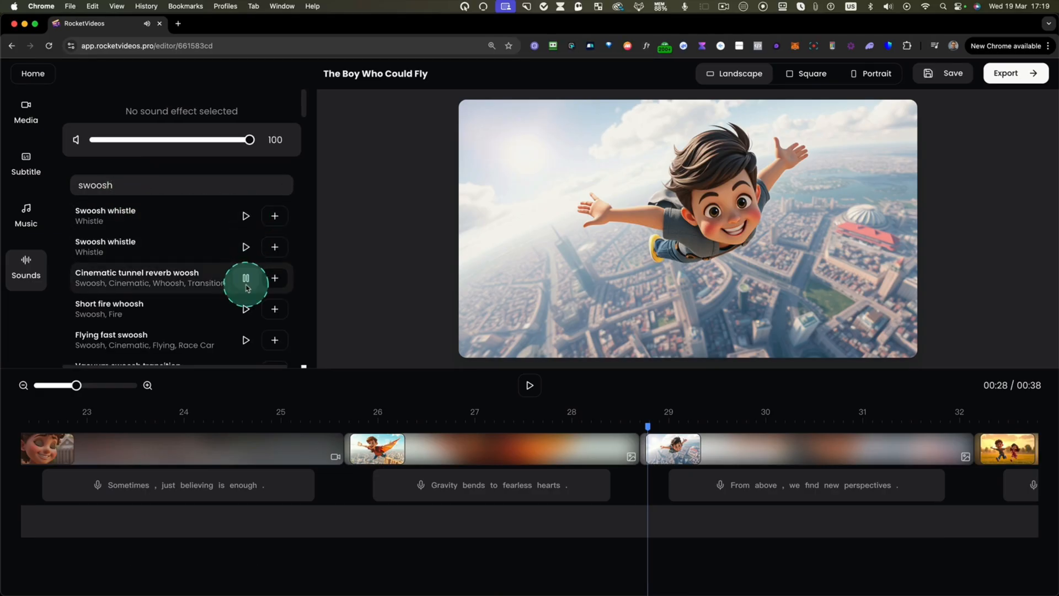
click(247, 311)
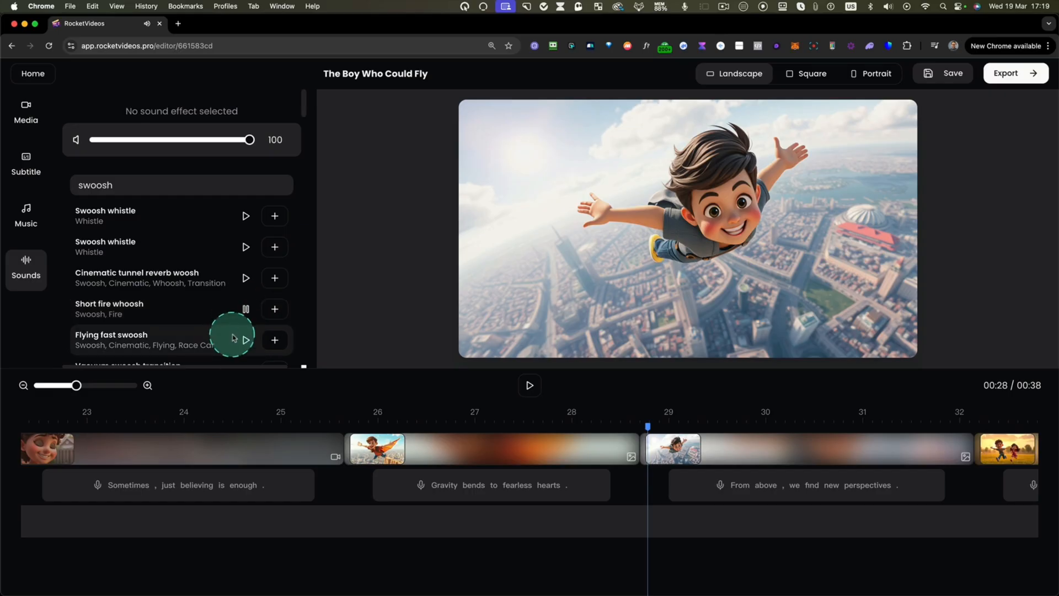
click(275, 310)
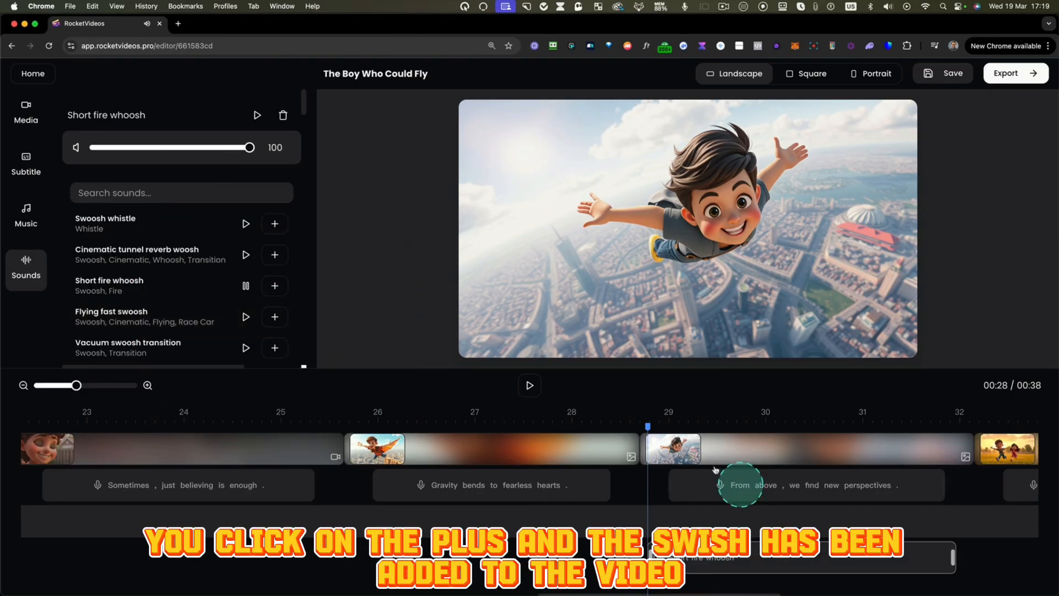
- Play the start of the flying clip with the whoosh and set the background music volume to 10
drag(646, 427, 627, 426)
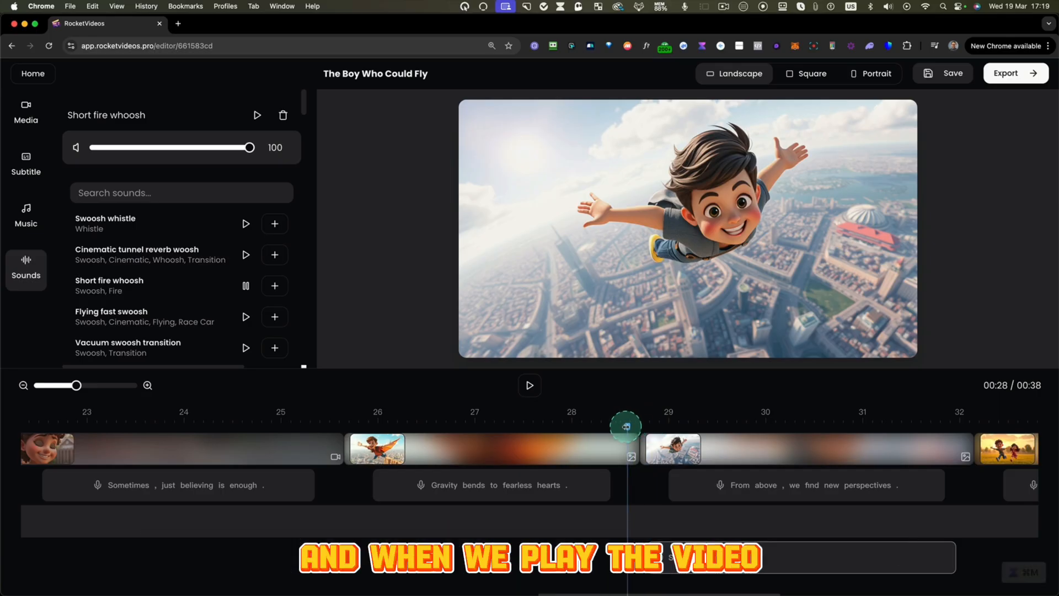
click(529, 385)
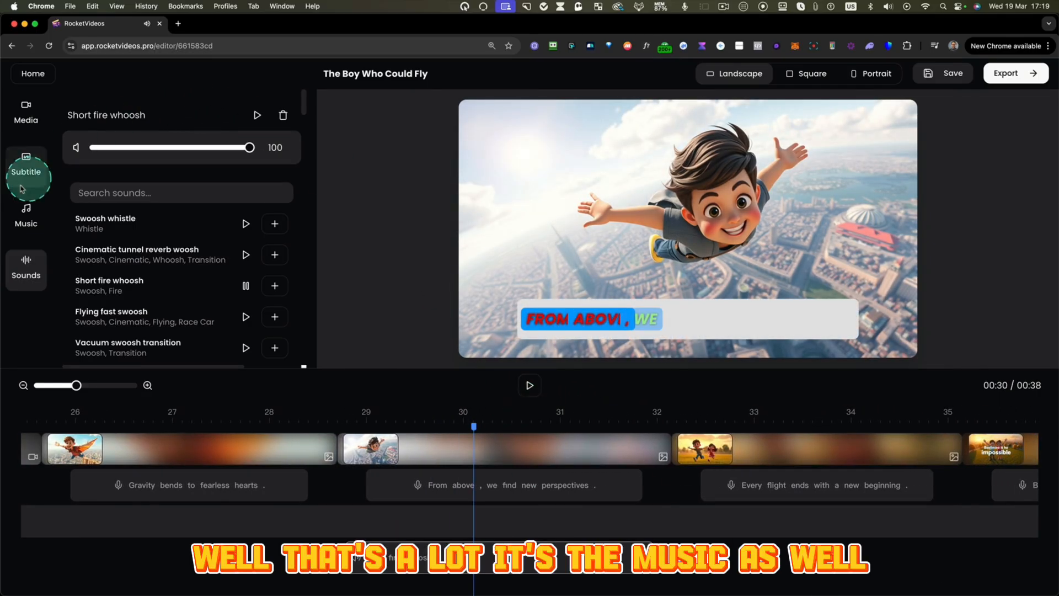
click(26, 210)
drag(250, 148, 112, 147)
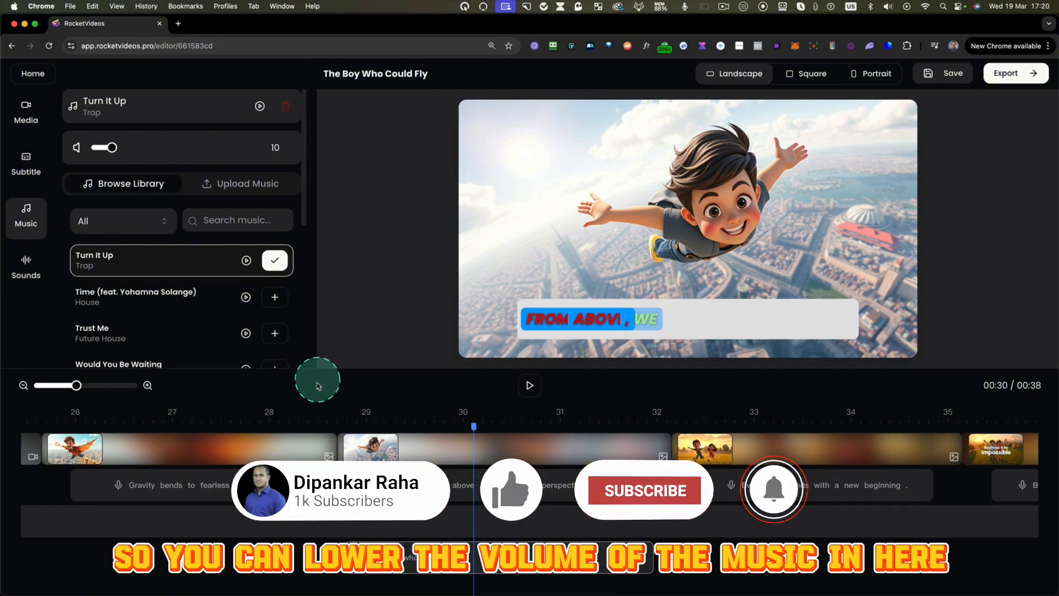
- Replay the flying clip to check the audio mix and set the Short fire whoosh volume to 57
drag(371, 415, 342, 420)
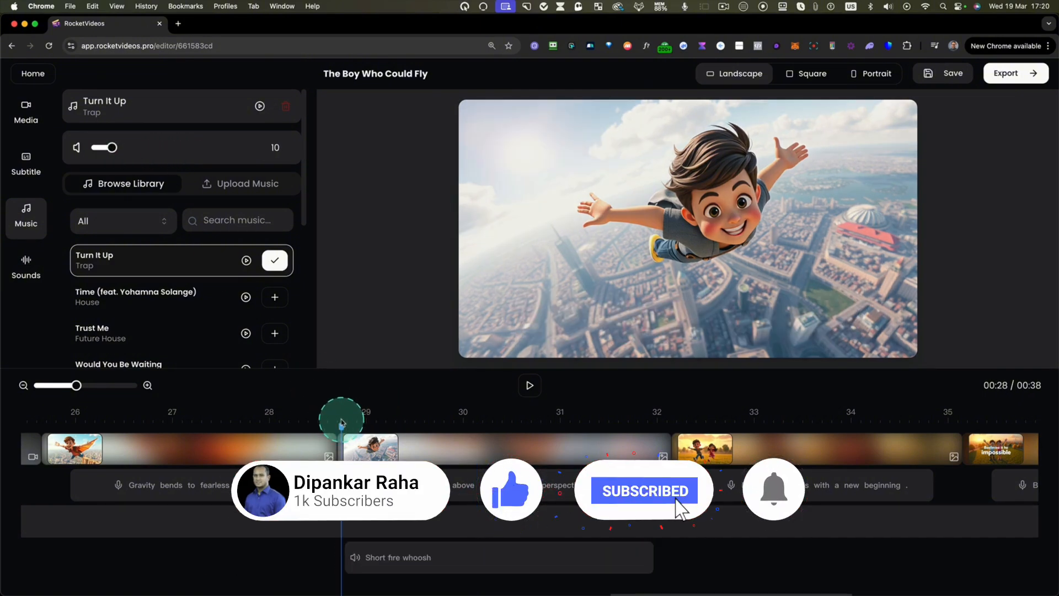
click(533, 389)
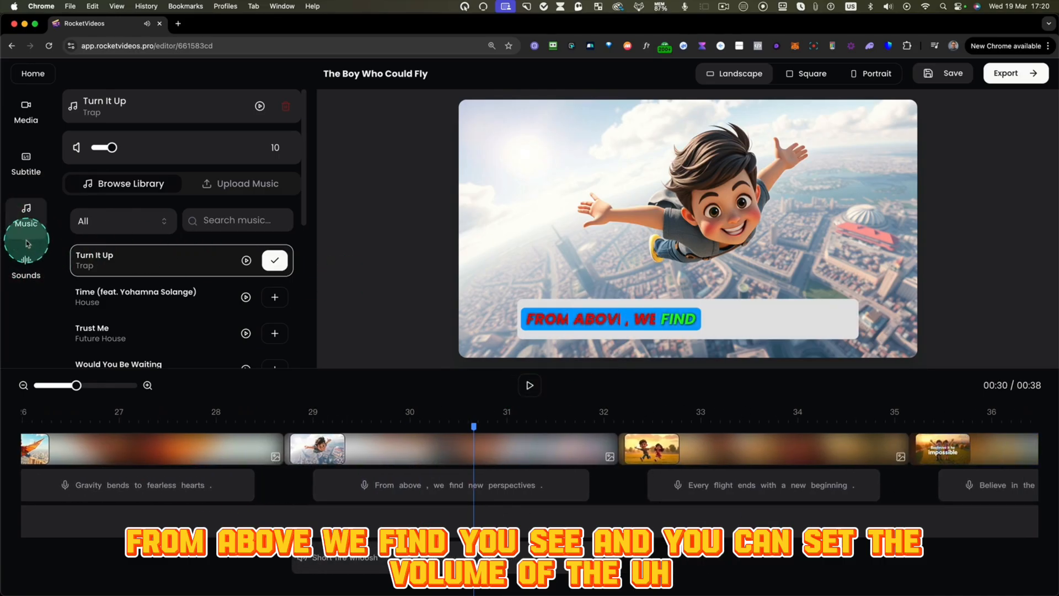
click(26, 260)
click(413, 556)
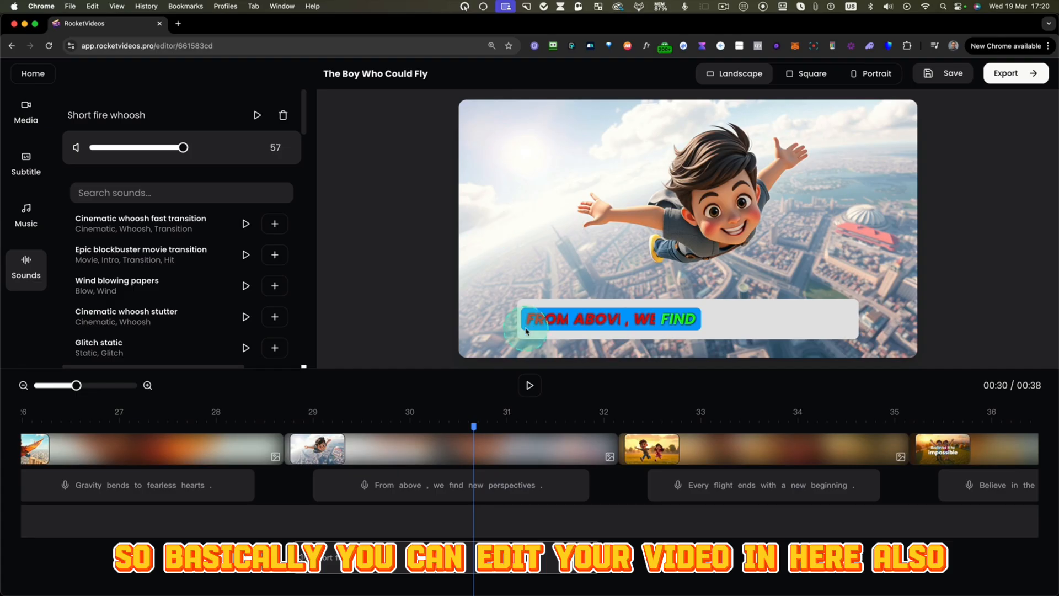
- Replace the media of the "From above" clip with the image of the boy flying with orange wings
click(426, 445)
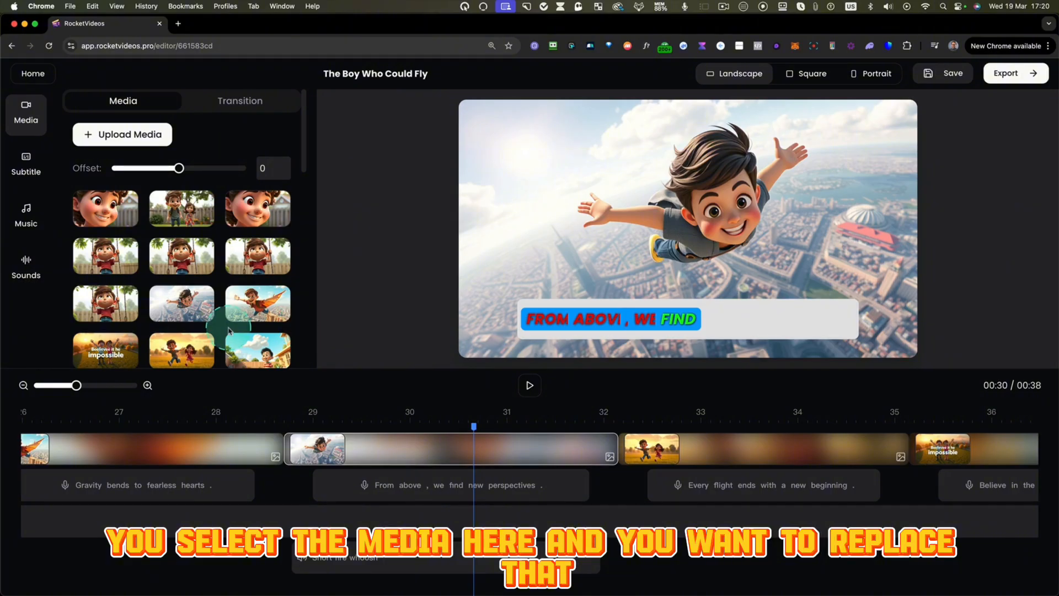
scroll(228, 330, down, 1)
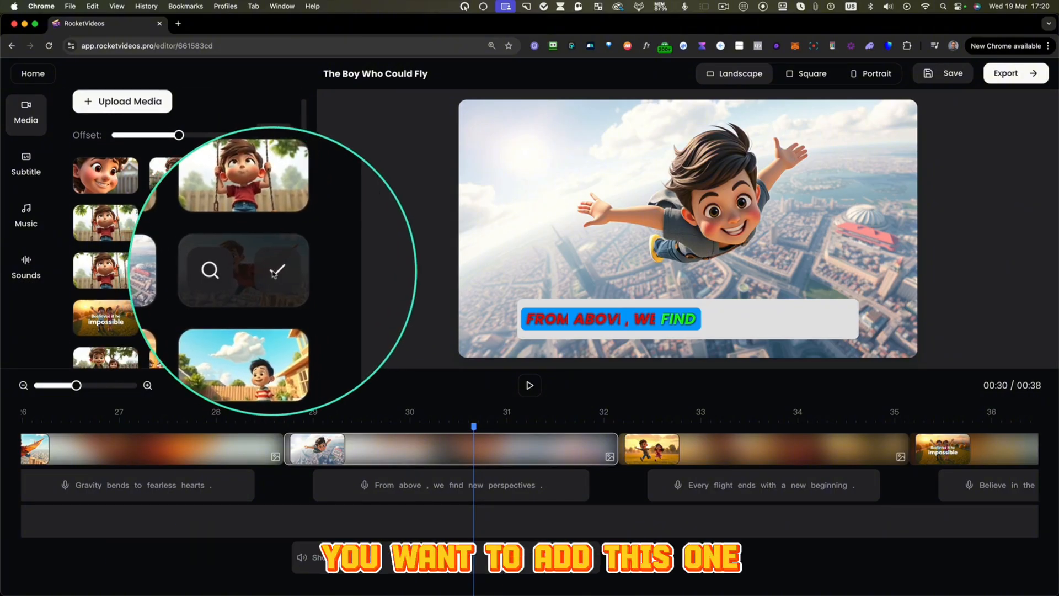
click(274, 271)
click(448, 465)
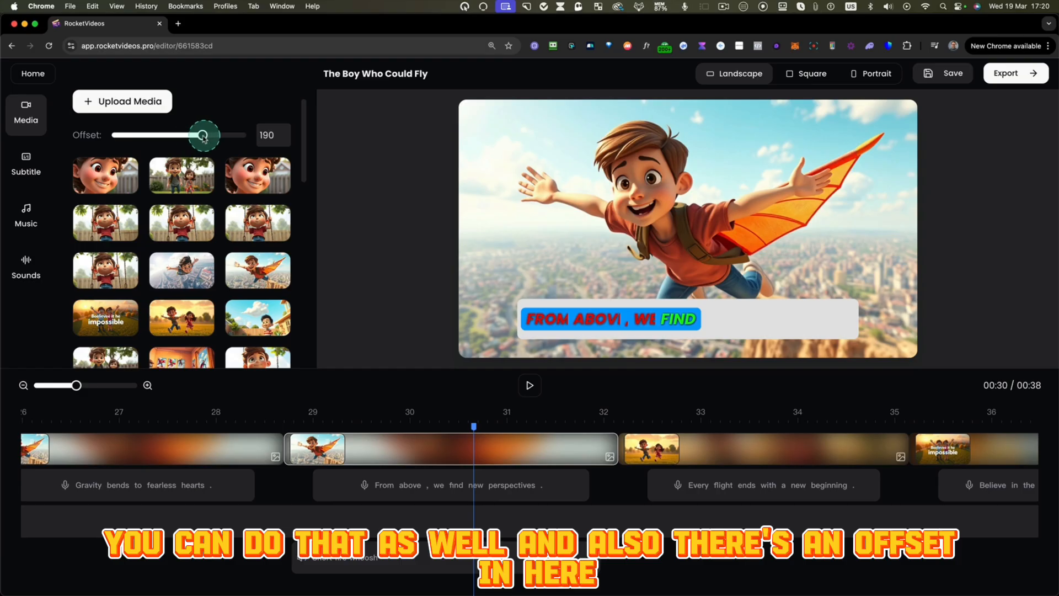
- Change the video to portrait format and set the offset of the "From above" clip to -50 to center the boy
click(450, 446)
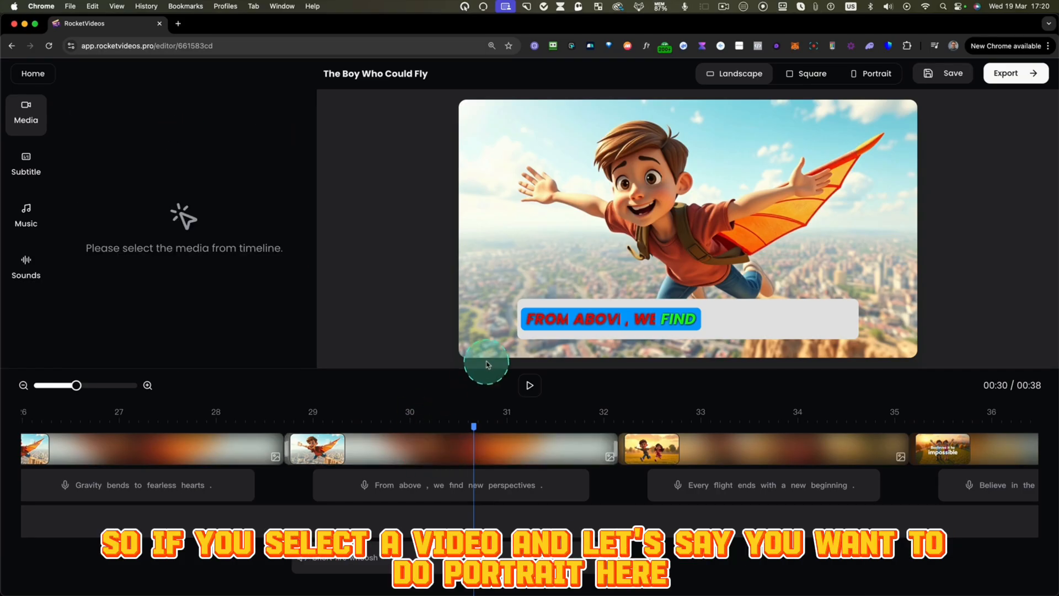
click(489, 456)
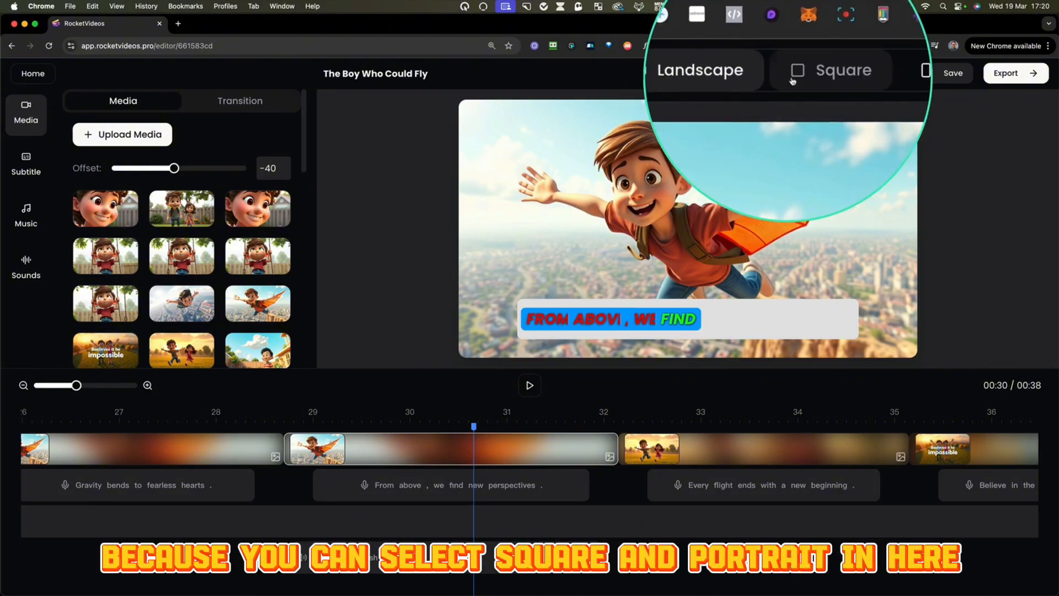
click(862, 77)
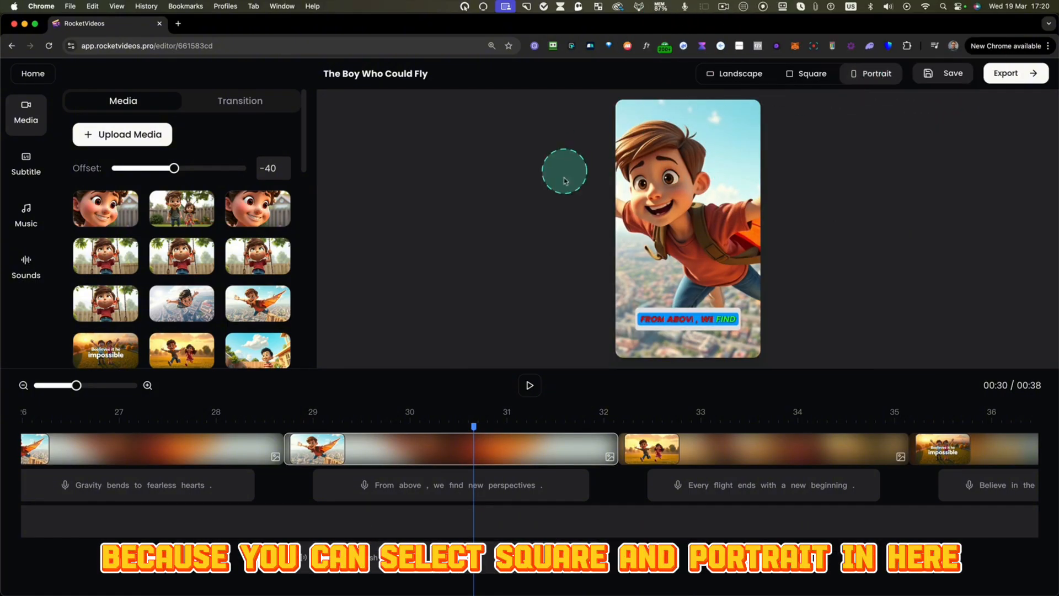
click(500, 448)
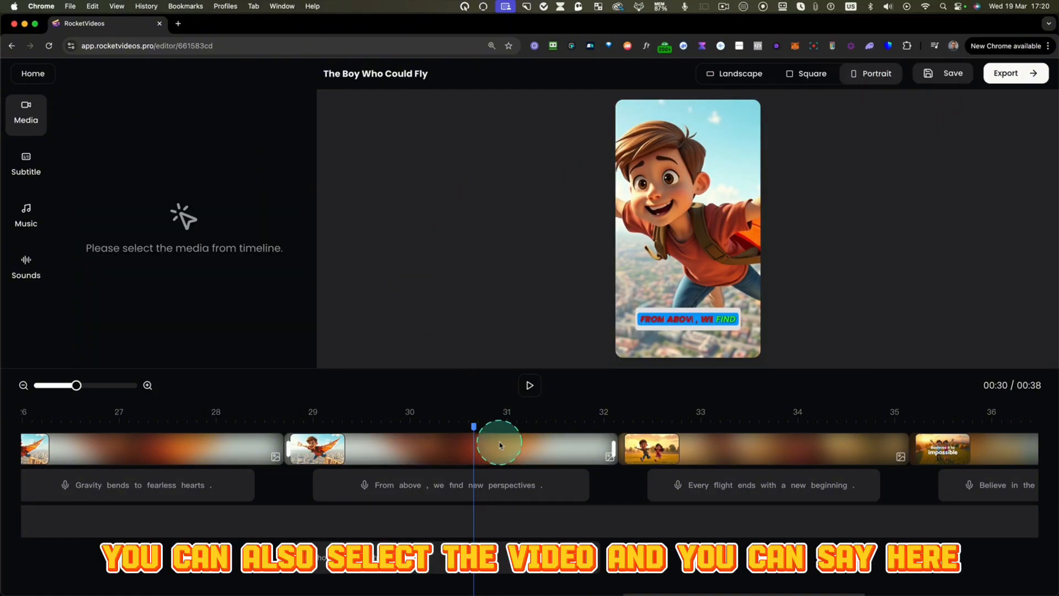
click(499, 445)
mouse_move(194, 168)
mouse_down()
mouse_move(218, 167)
mouse_move(126, 167)
mouse_move(177, 170)
mouse_up()
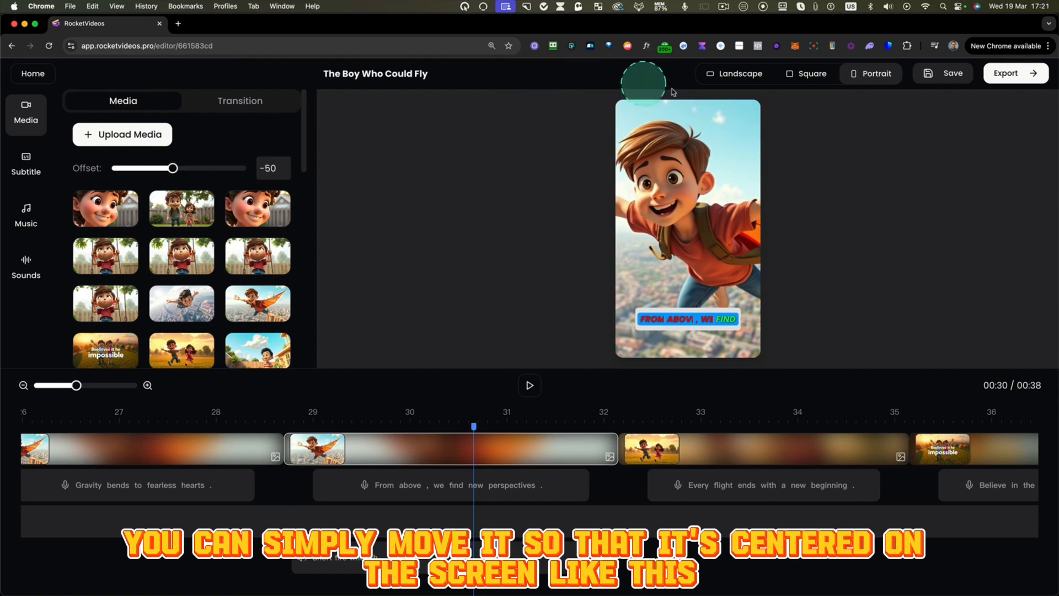
- Compare the clip in landscape, square and portrait formats, finishing in landscape
click(744, 80)
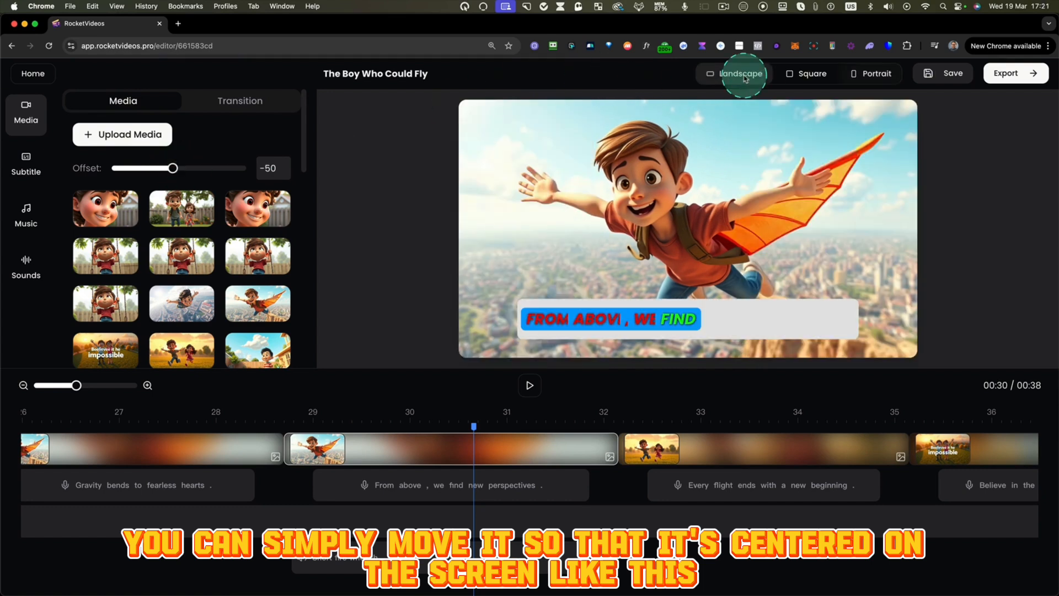
click(807, 74)
click(872, 73)
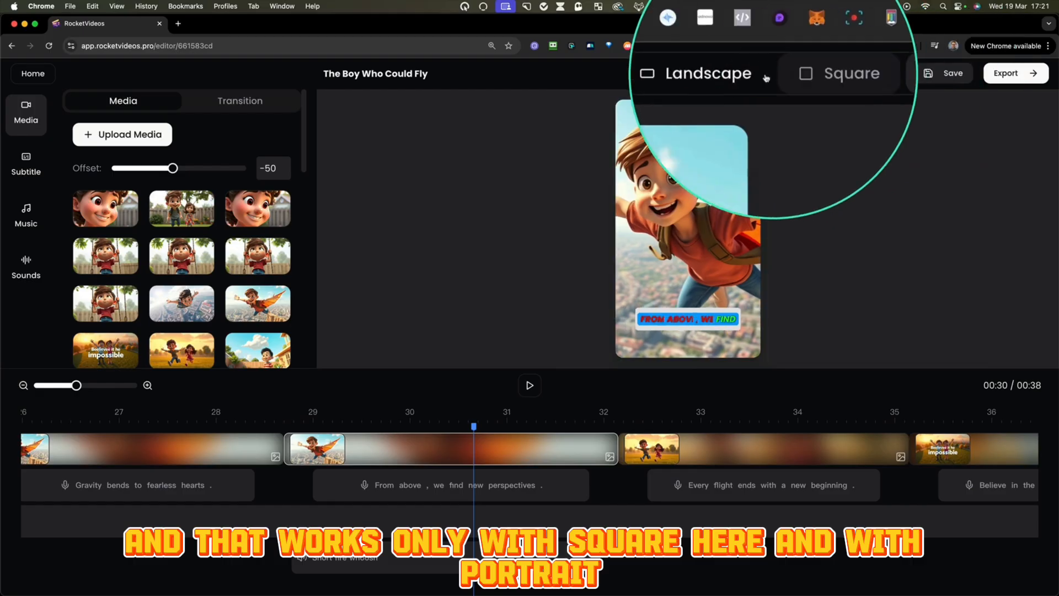
click(764, 75)
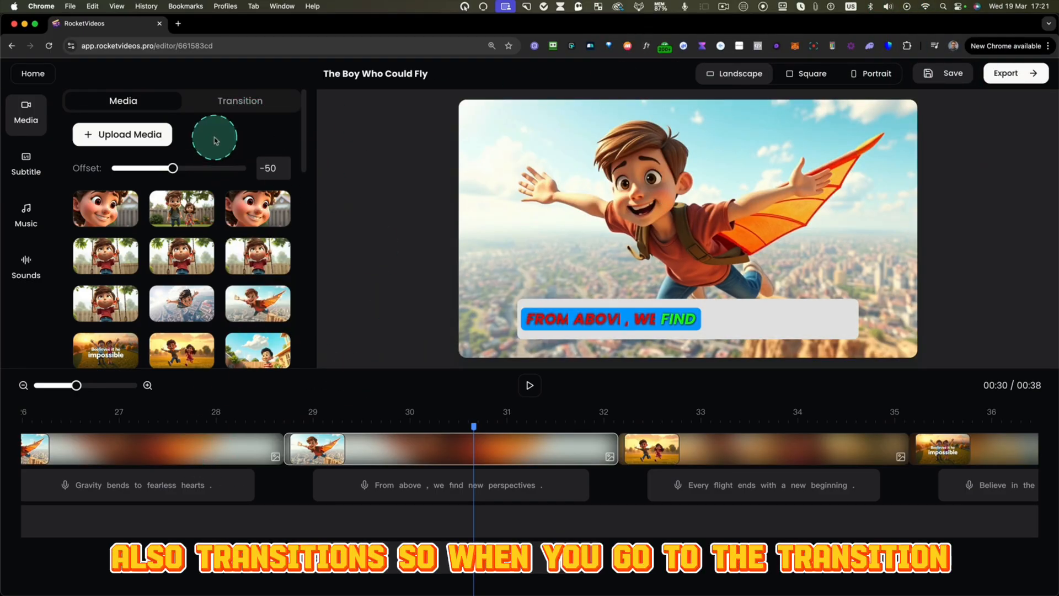
- Apply the Dynamic Slide transition to the "From above" clip and play that part of the video to preview it
click(231, 104)
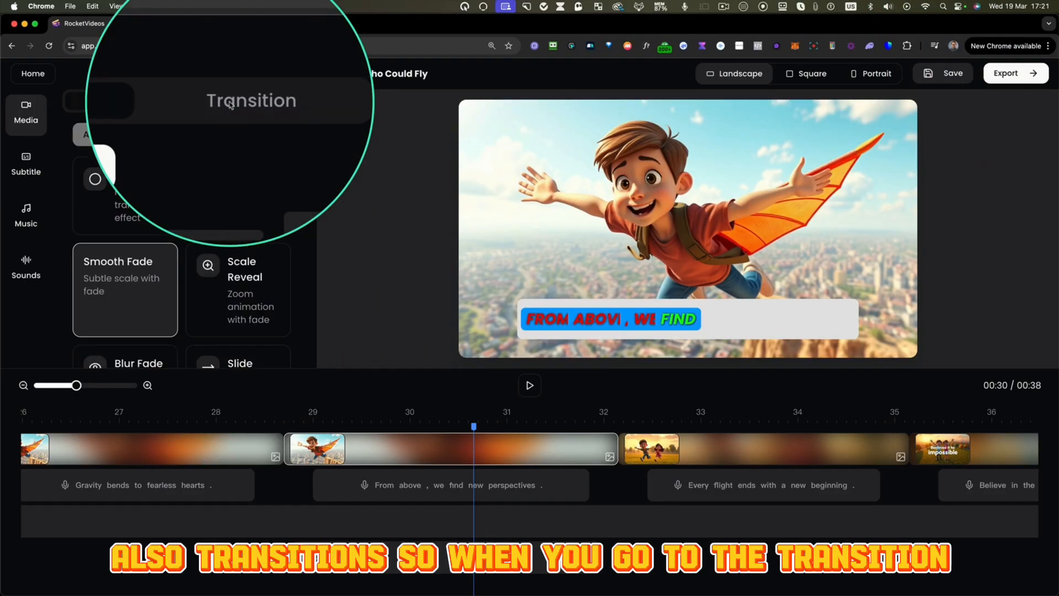
click(385, 457)
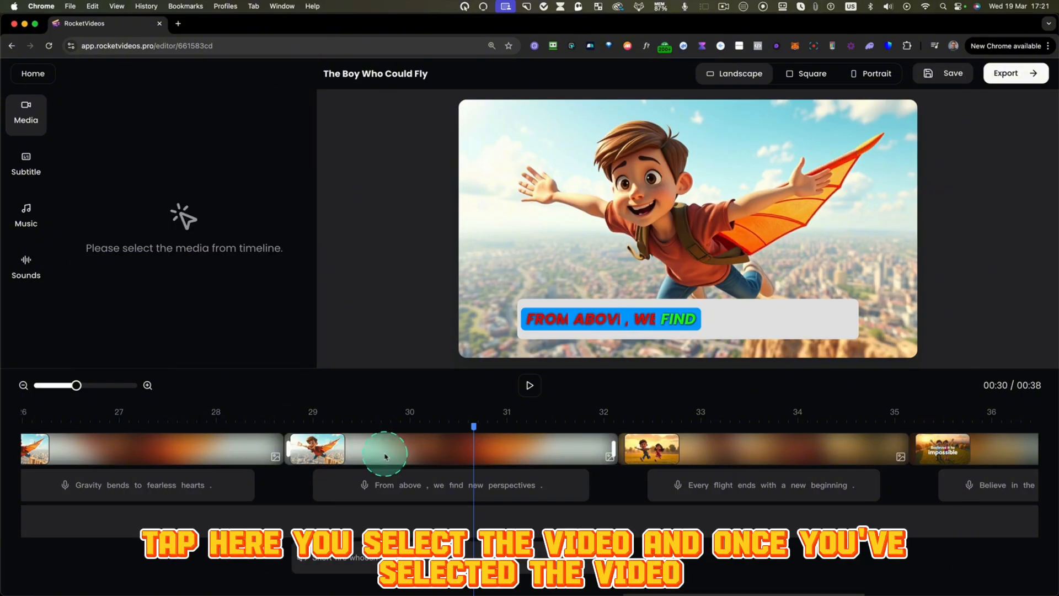
click(407, 435)
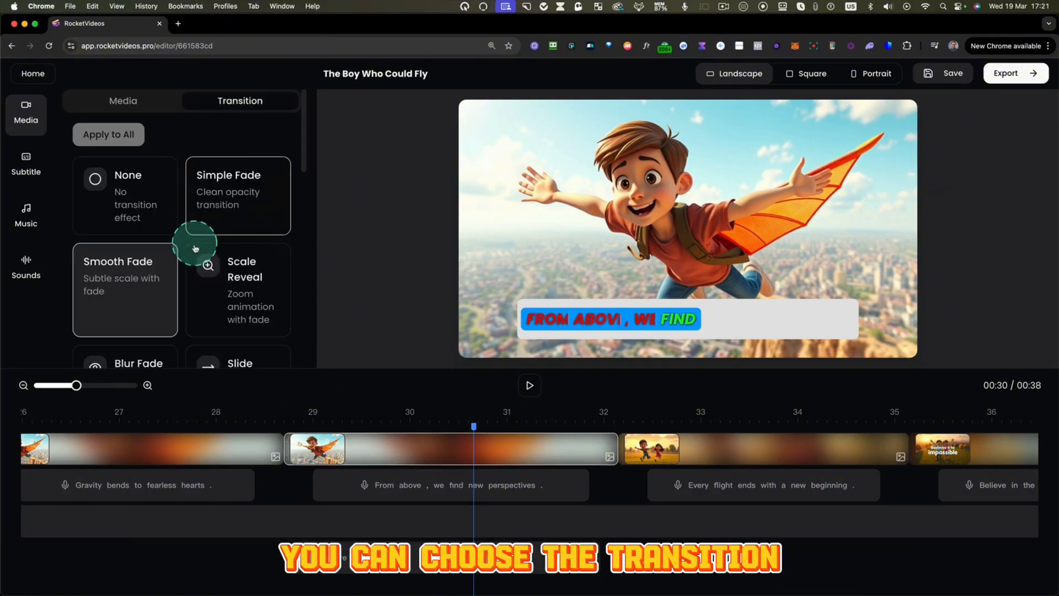
scroll(199, 247, down, 3)
scroll(197, 252, down, 3)
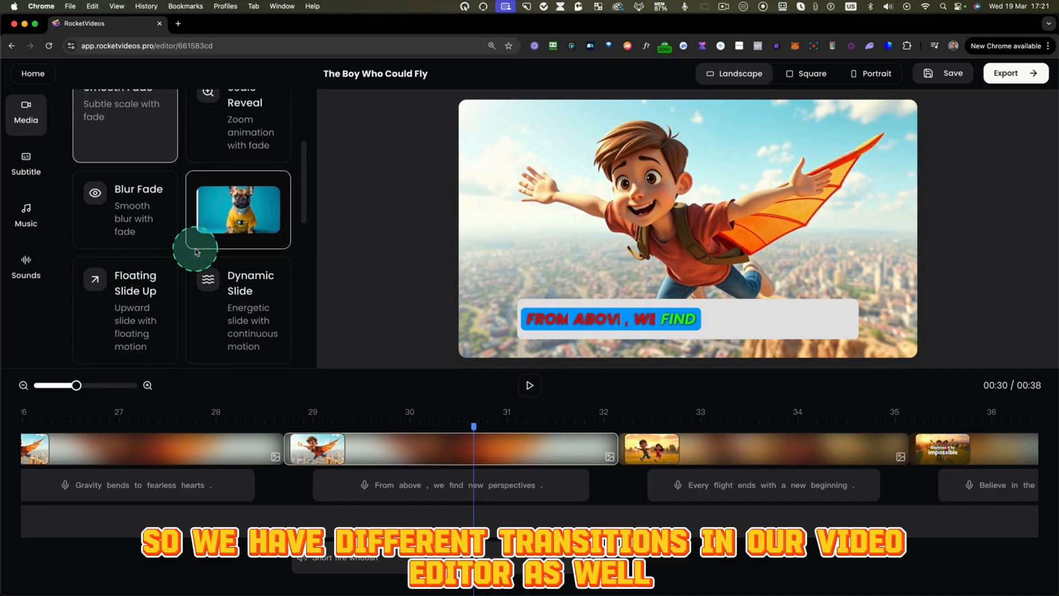
scroll(197, 252, down, 2)
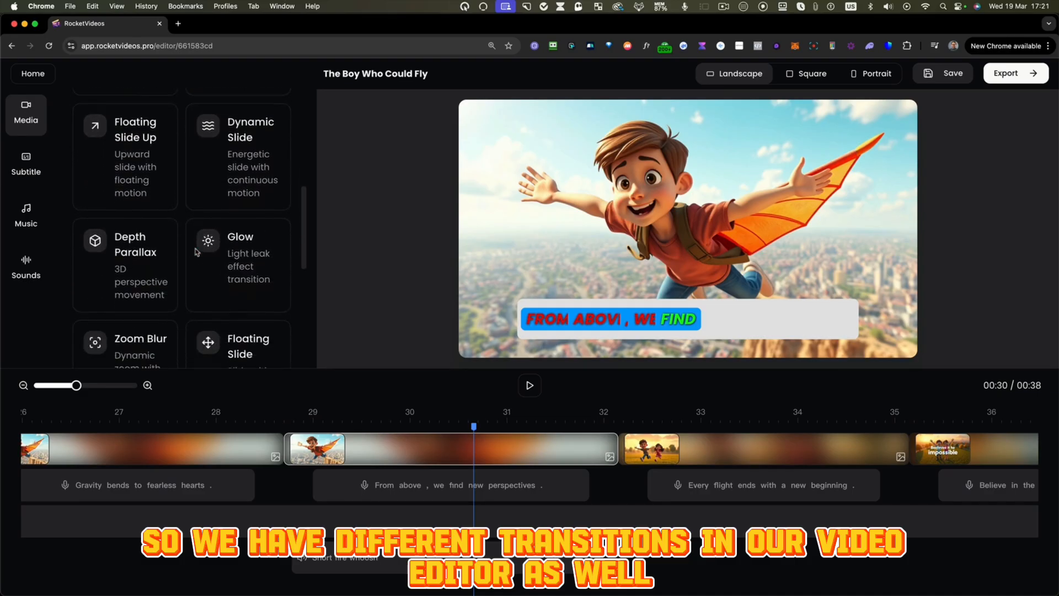
scroll(202, 232, up, 3)
click(206, 213)
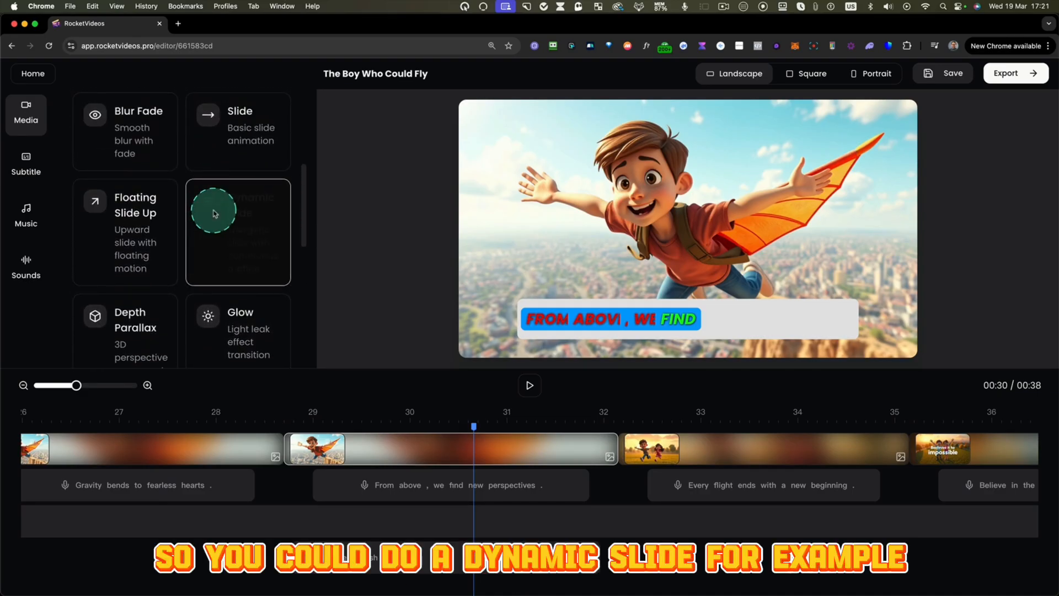
click(277, 428)
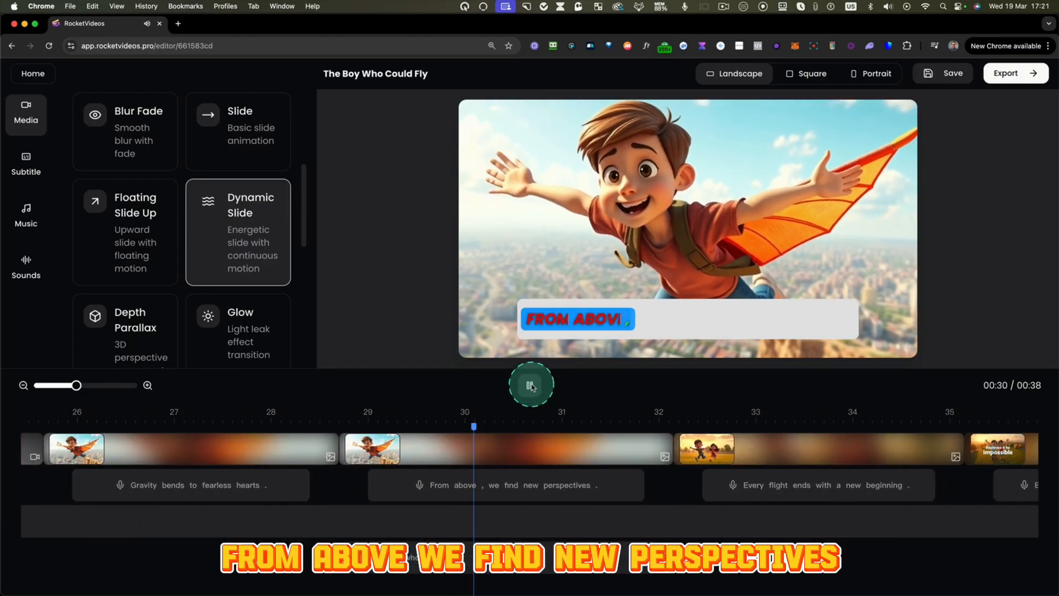
click(531, 386)
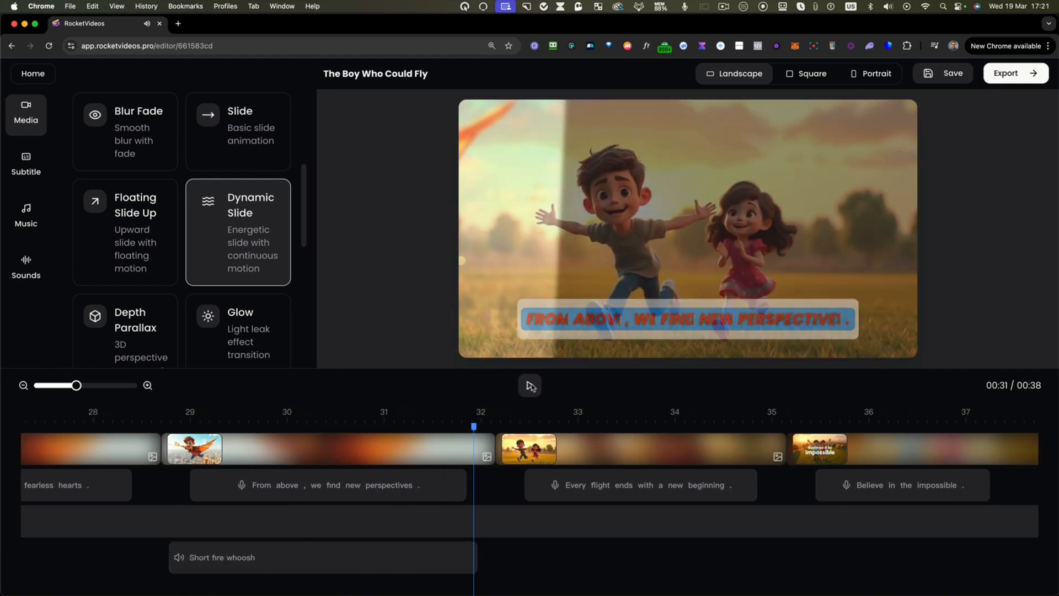
- Set the Dynamic Slide transition on the "Every flight ends with a new beginning" clip and apply it to all slides
click(570, 486)
click(586, 448)
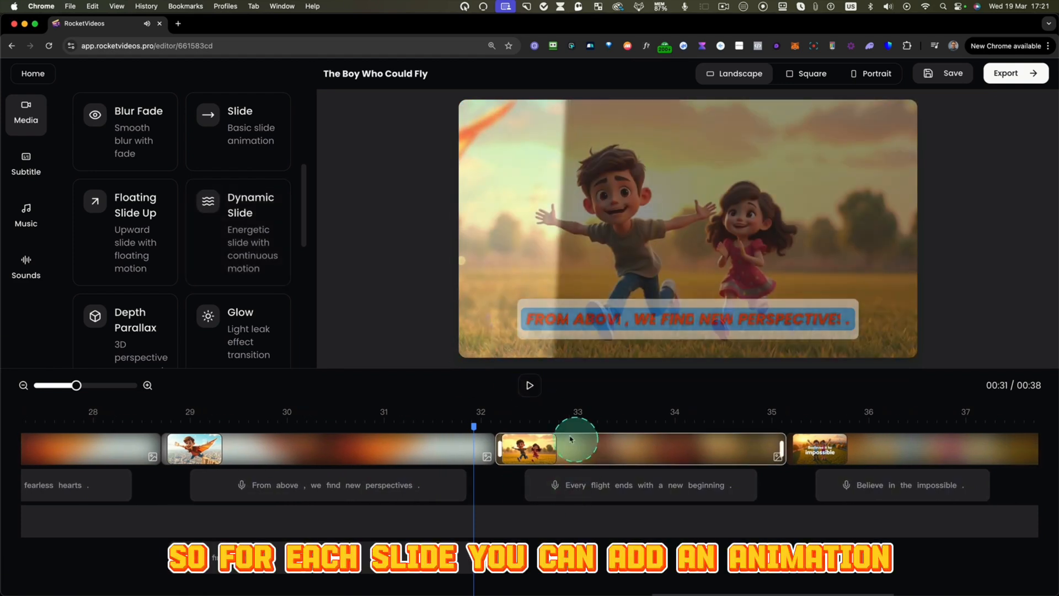
scroll(165, 118, up, 5)
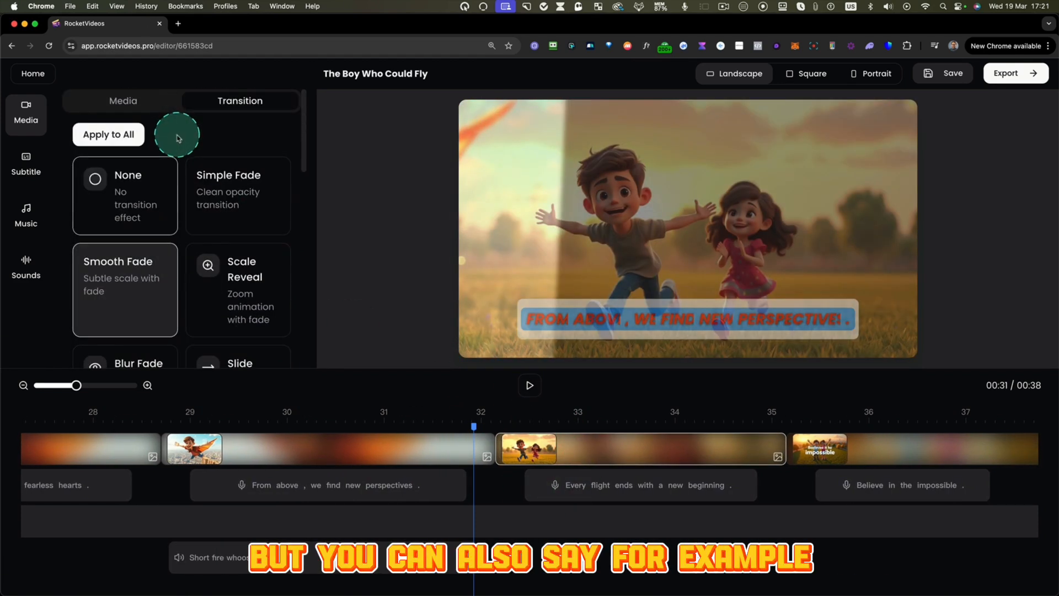
scroll(249, 307, down, 5)
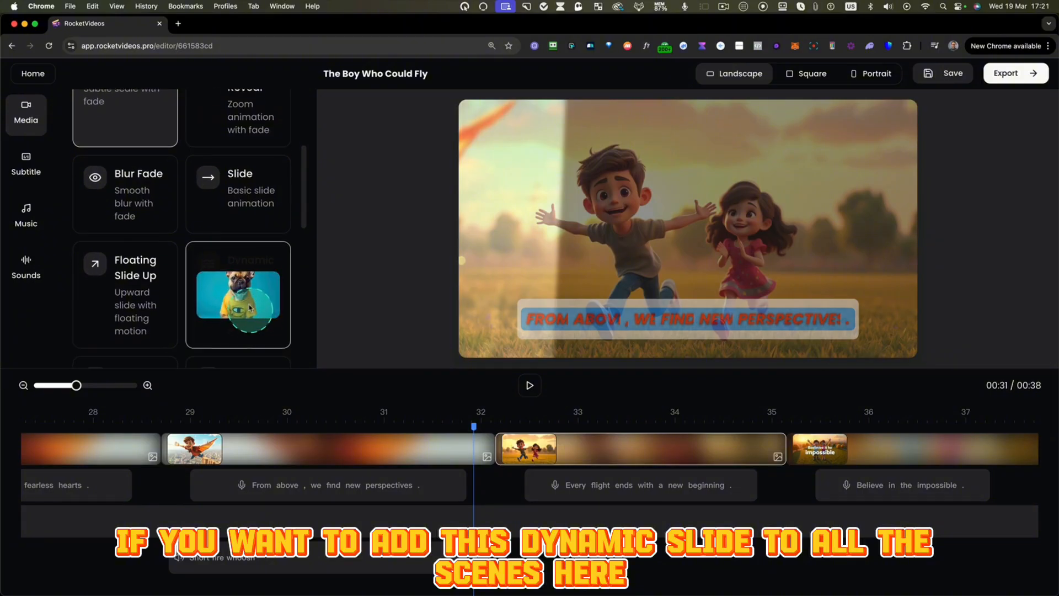
click(227, 313)
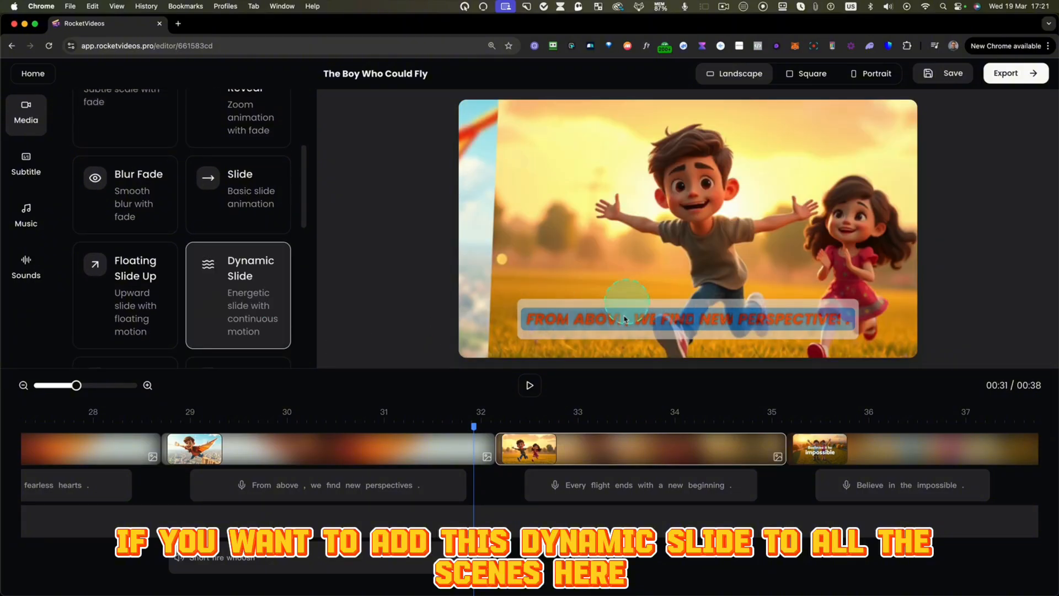
scroll(236, 284, up, 5)
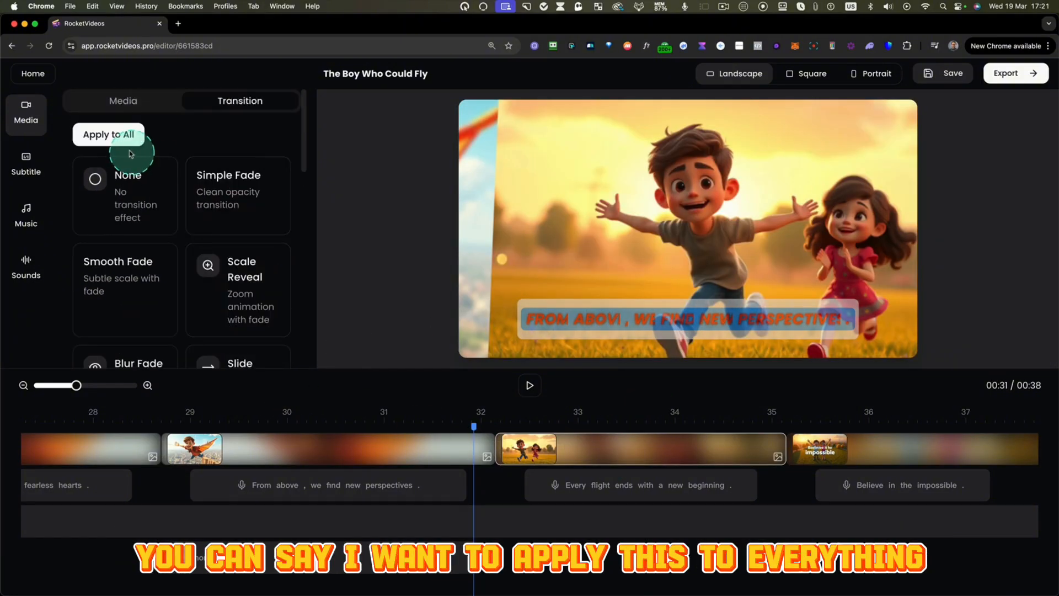
click(112, 136)
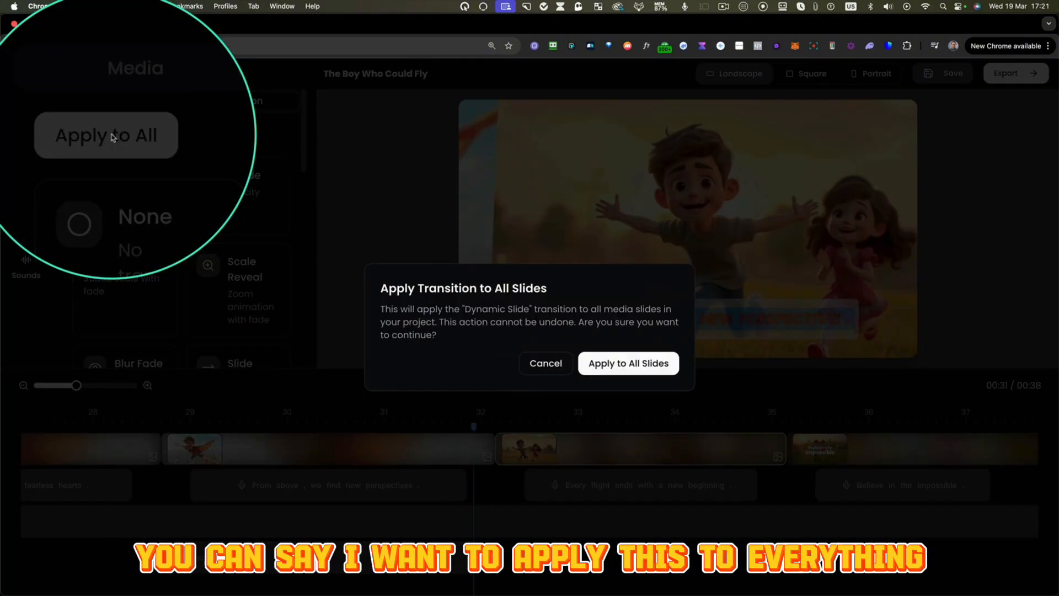
click(633, 366)
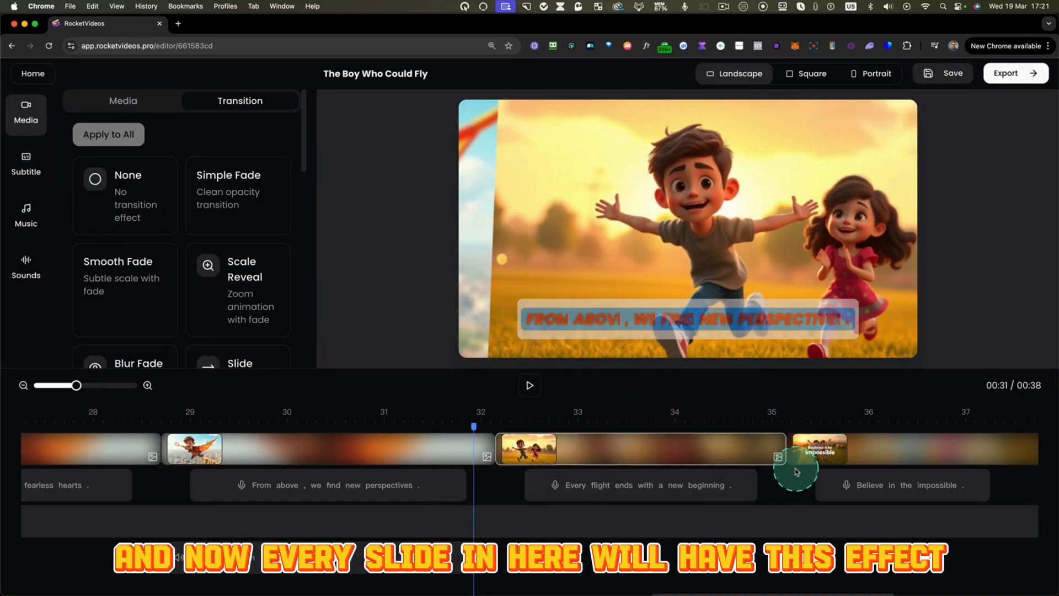
- Play the video from the start of the "In the face of the unknown" clip into the following one to preview the transition
scroll(795, 469, right, 4)
scroll(521, 461, left, 15)
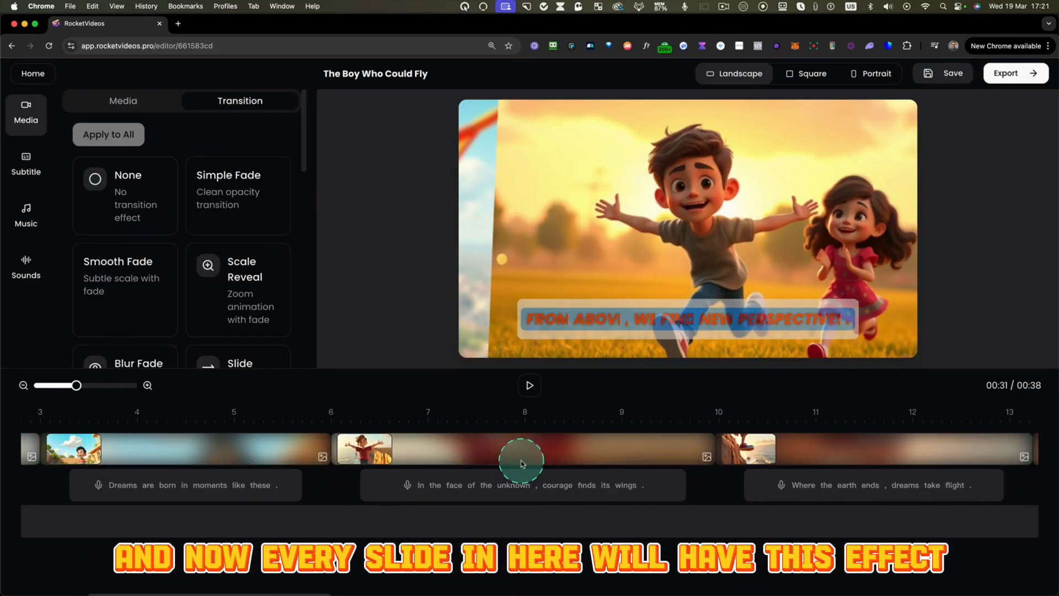
click(349, 435)
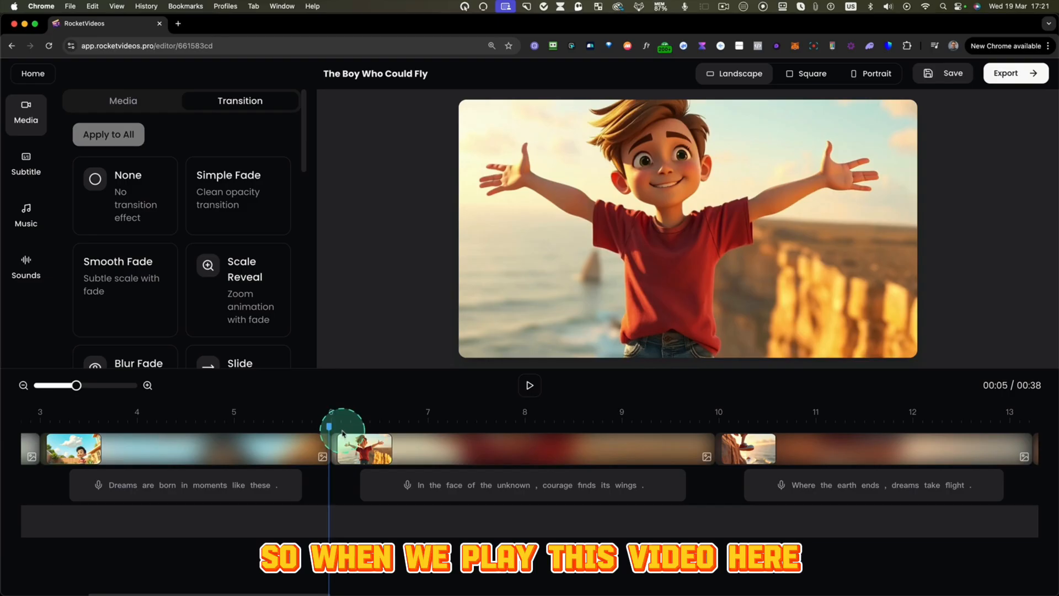
click(530, 385)
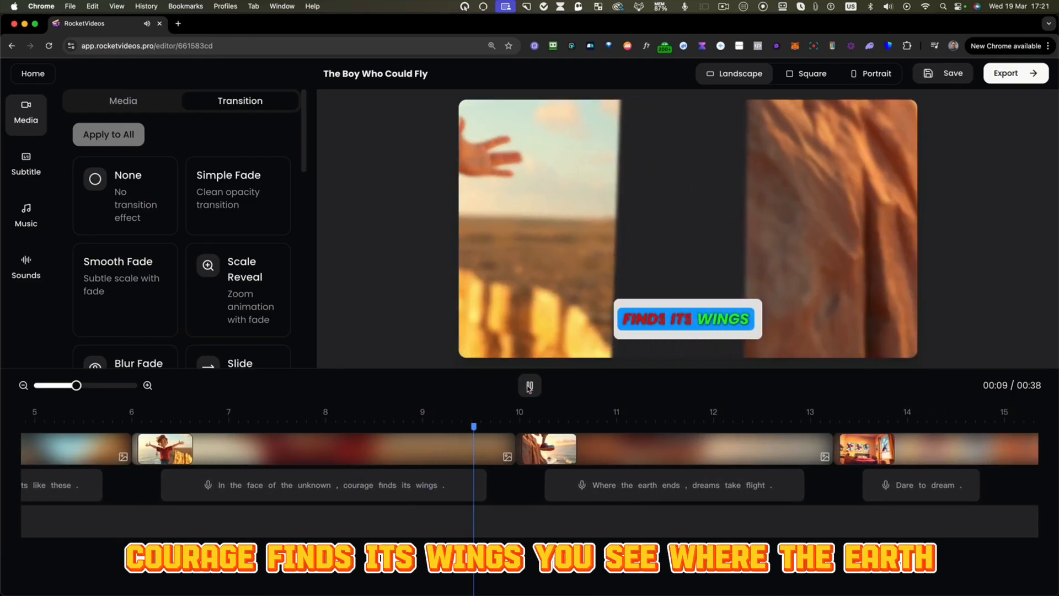
click(529, 385)
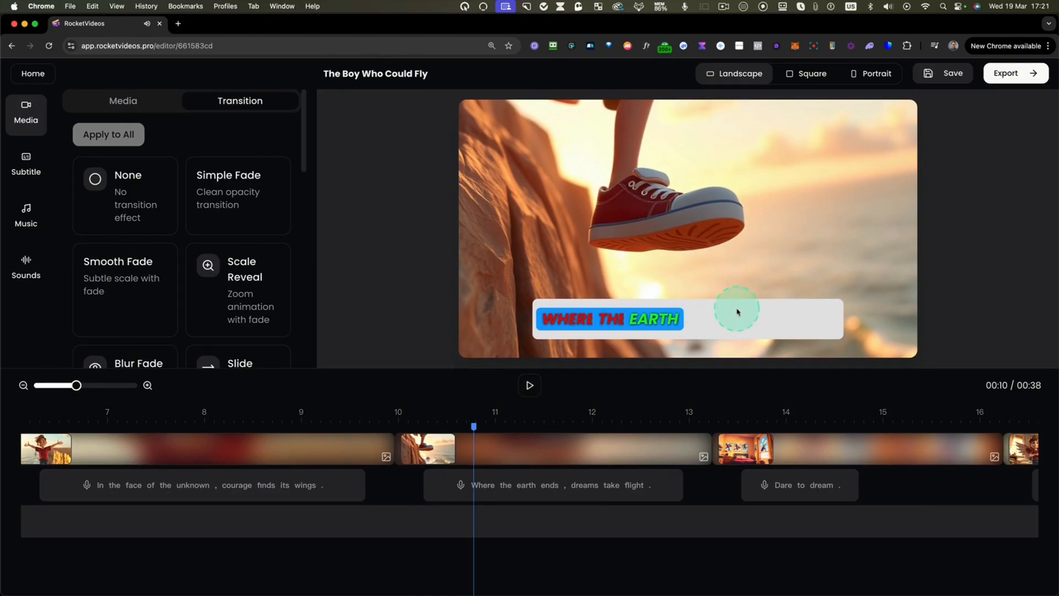
- Save and export the video, and check the options available for "The Boy Who Could Fly" in the project list
click(945, 73)
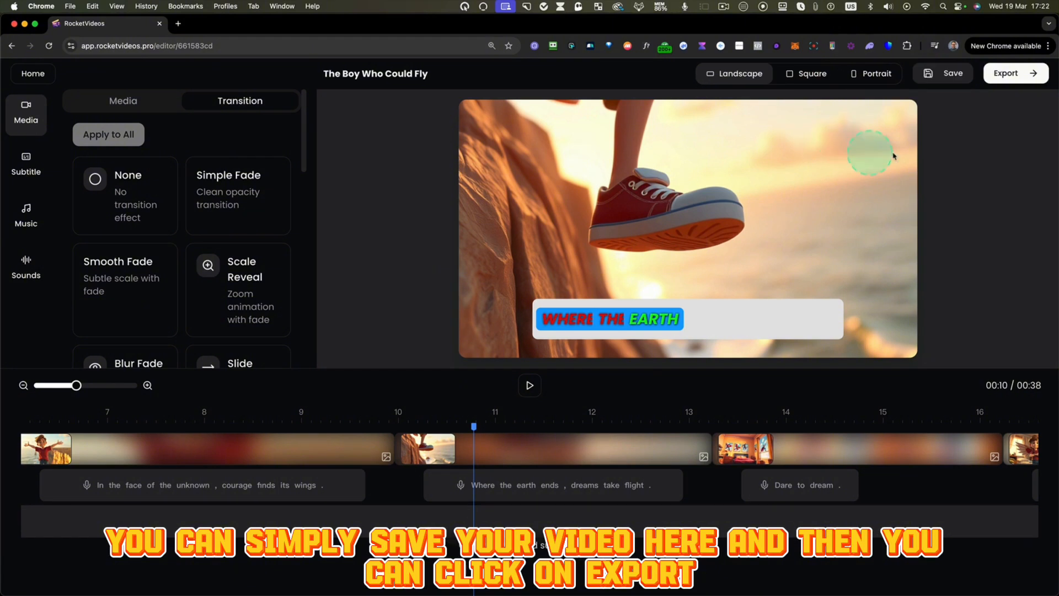
click(1010, 73)
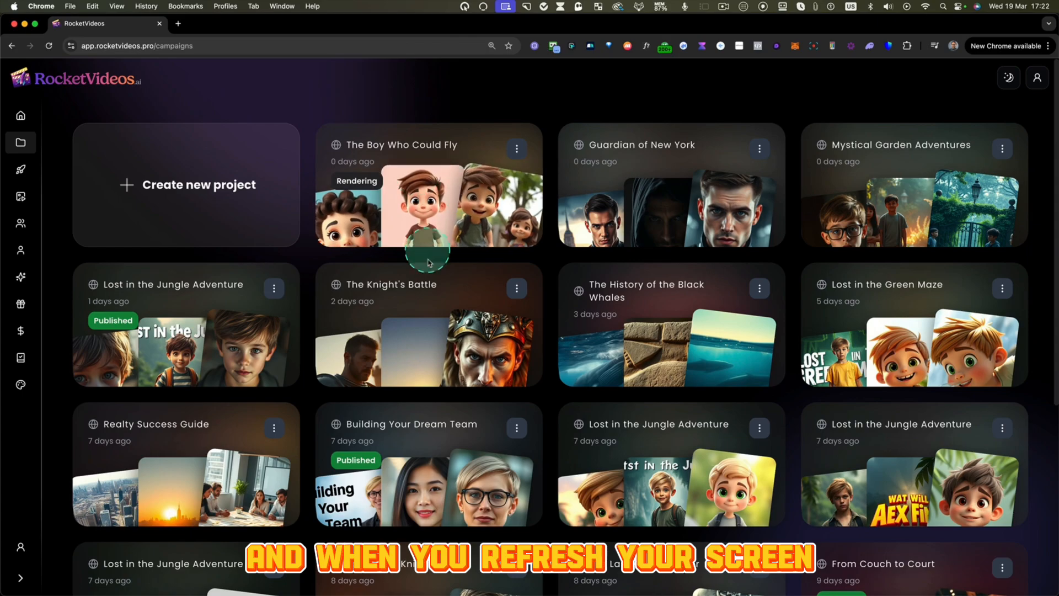
click(518, 149)
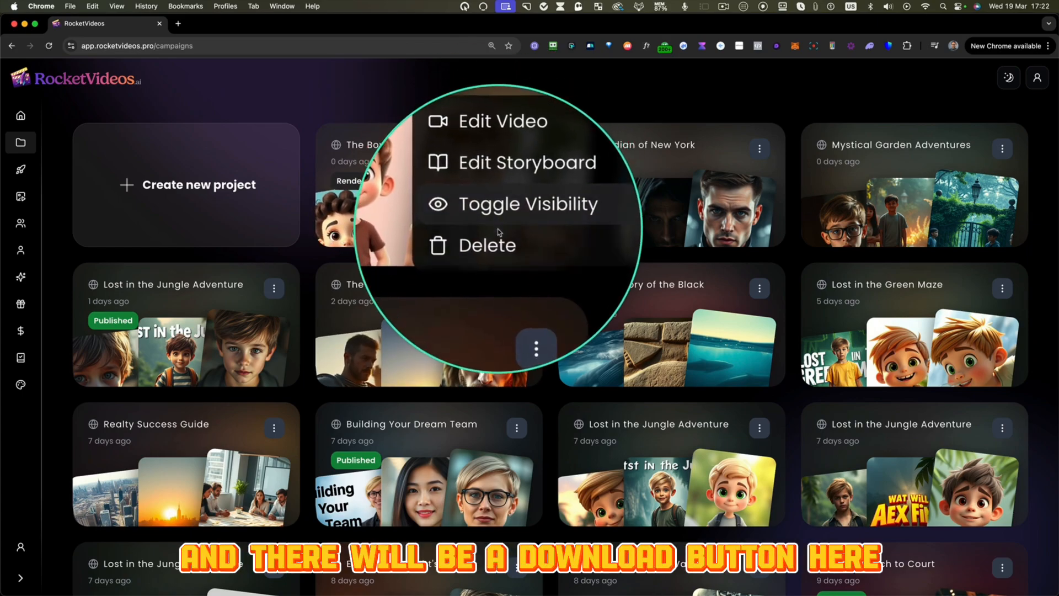
click(480, 109)
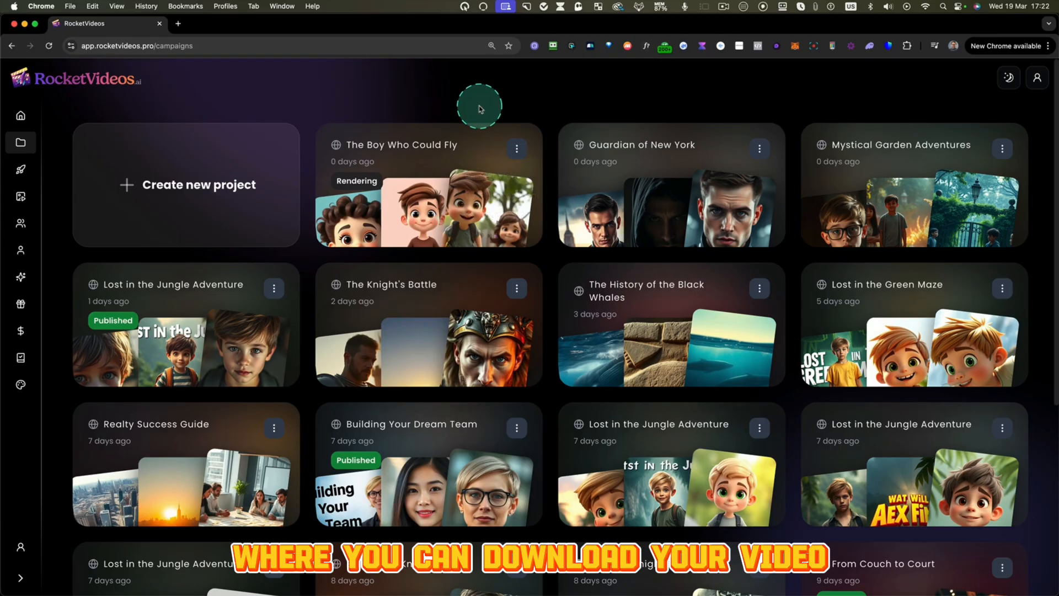